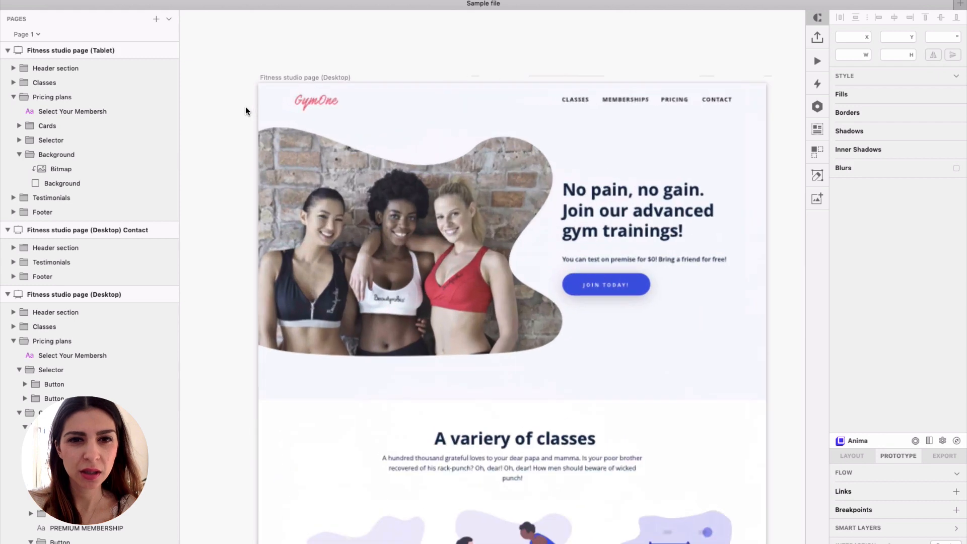
# Examine the Fitness studio page (Desktop) artboard from its header down to its footer.
pyautogui.scroll(-2, 246, 110)
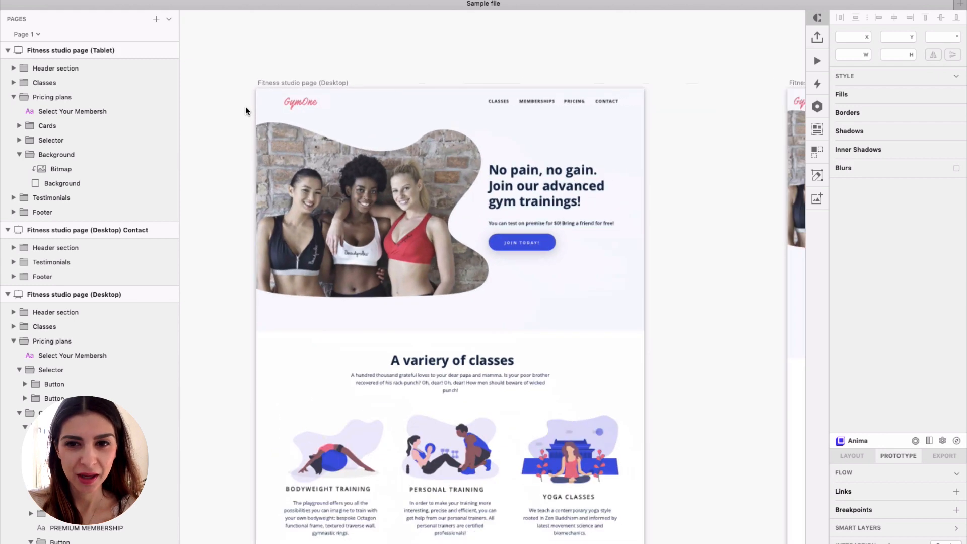
pyautogui.scroll(-3, 246, 110)
pyautogui.scroll(-3, 245, 106)
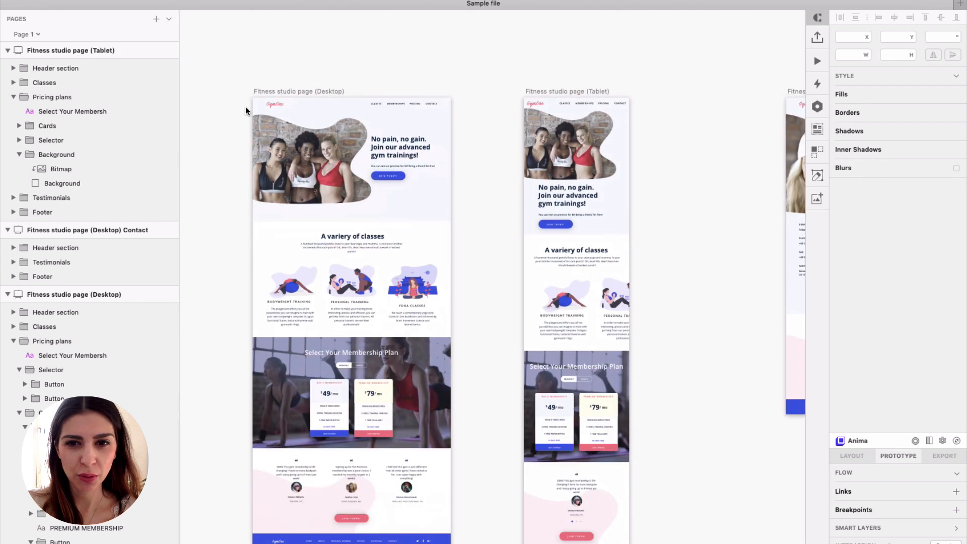
pyautogui.hscroll(-2, 246, 106)
pyautogui.scroll(3, 328, 109)
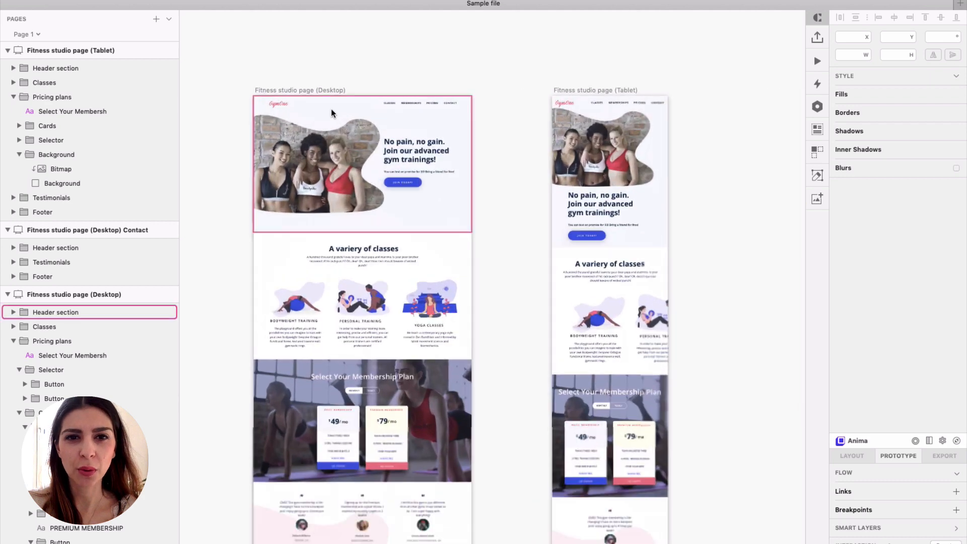
pyautogui.click(335, 90)
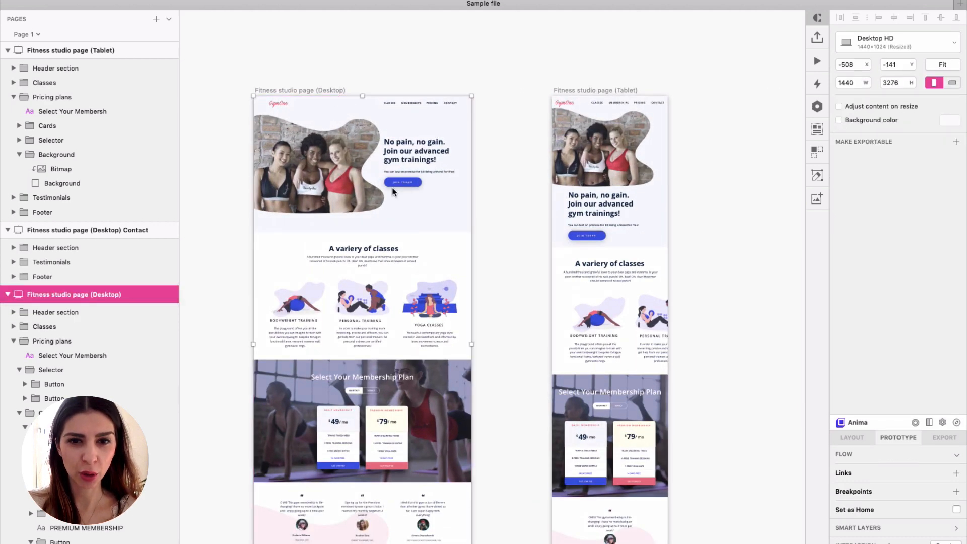
pyautogui.scroll(-3, 337, 212)
pyautogui.scroll(3, 654, 127)
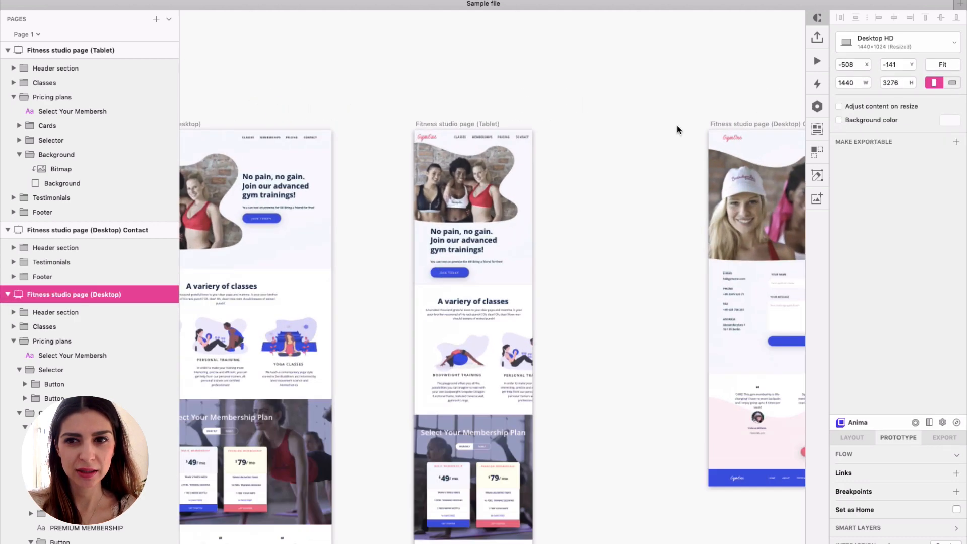
# Examine the Fitness studio page (Desktop) Contact artboard and its contact form layout.
pyautogui.click(721, 129)
pyautogui.hscroll(3, 777, 227)
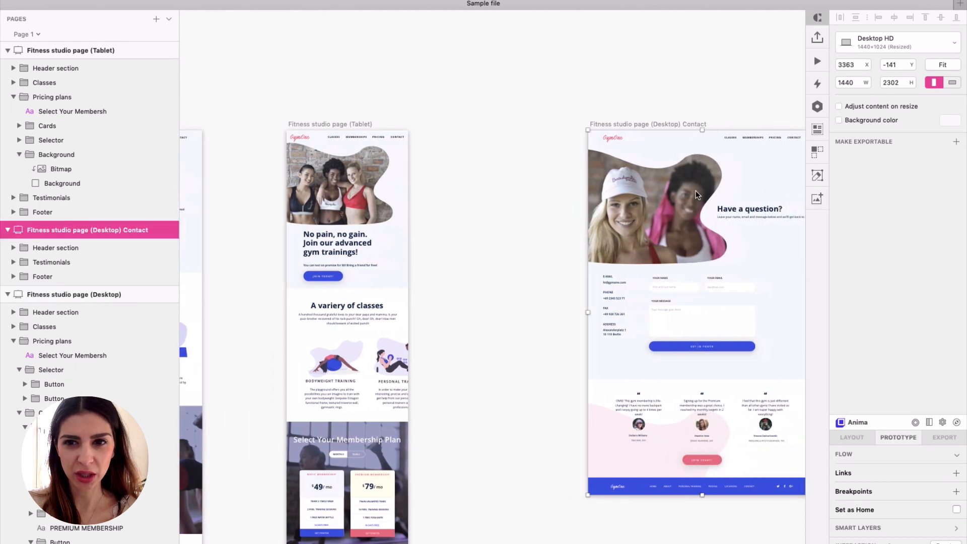
pyautogui.hscroll(-4, 643, 195)
pyautogui.hscroll(-4, 642, 195)
pyautogui.scroll(3, 610, 195)
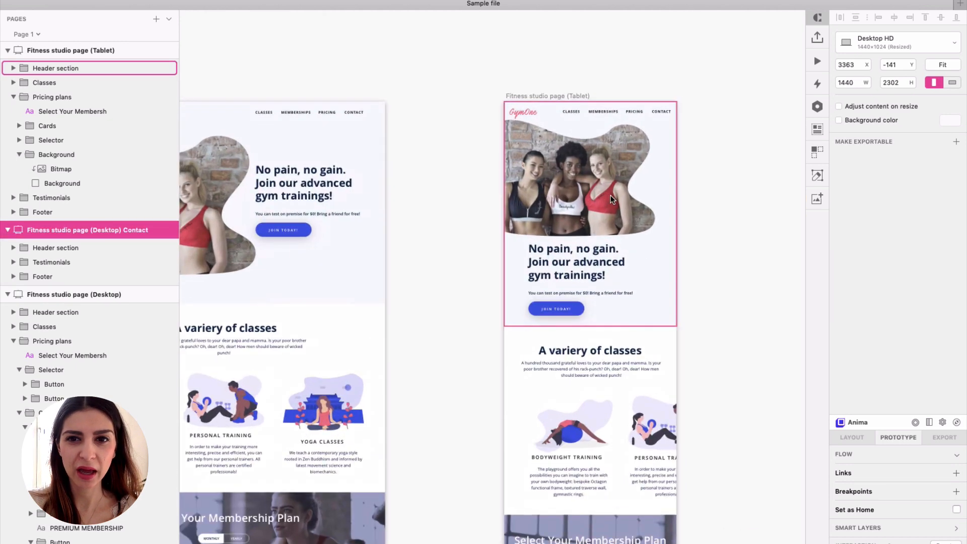
# Inspect the Fitness studio page (Tablet) artboard beside the desktop version, then clear the selection.
pyautogui.click(578, 97)
pyautogui.scroll(-3, 577, 96)
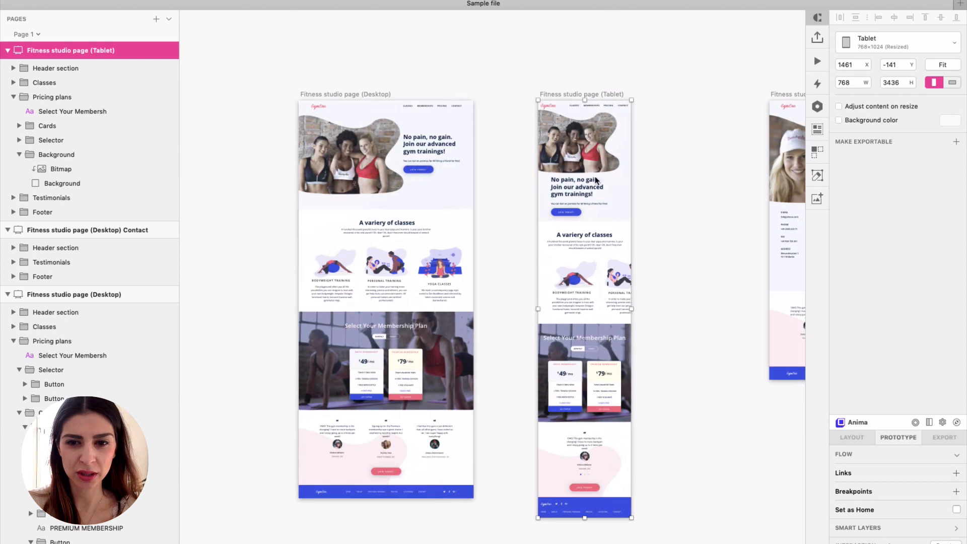
pyautogui.scroll(3, 394, 229)
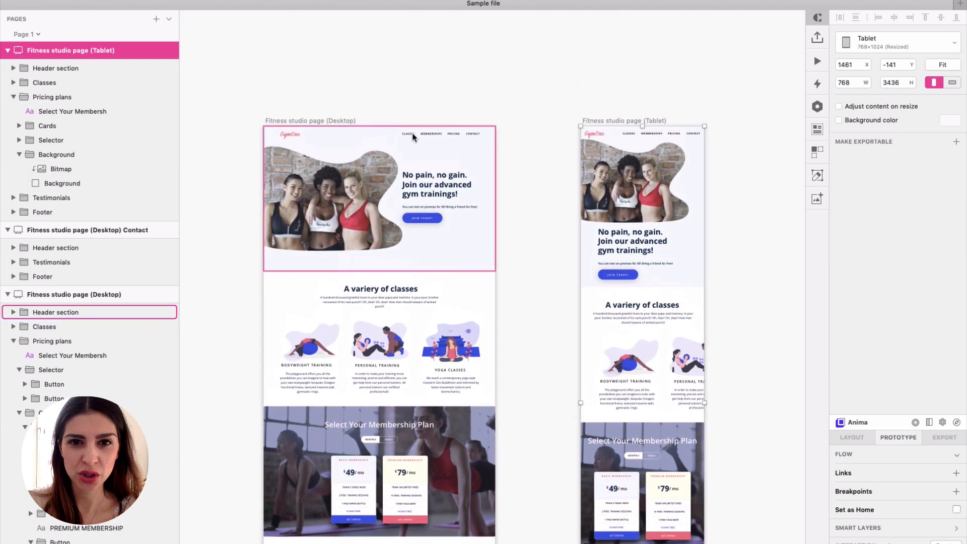
pyautogui.click(408, 113)
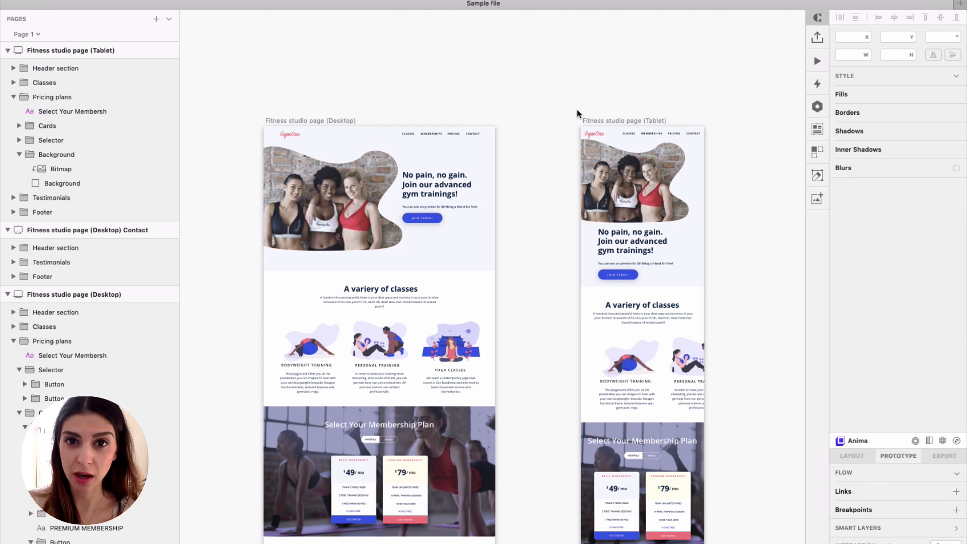
# Examine Anima's prototype options for the Desktop artboard, covering the Flow settings and the Smart Layers.
pyautogui.click(337, 121)
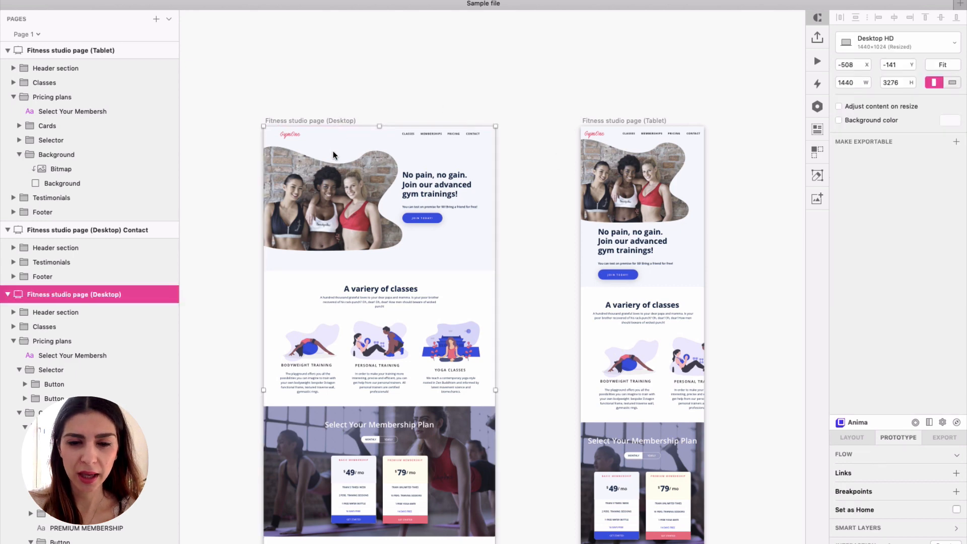
pyautogui.scroll(2, 333, 151)
pyautogui.scroll(-1, 334, 150)
pyautogui.hscroll(1, 334, 150)
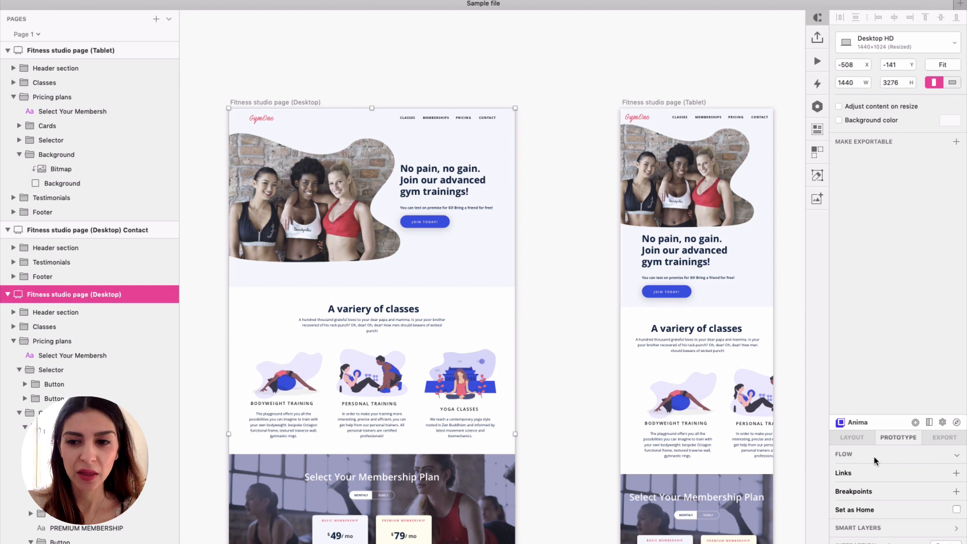
pyautogui.click(956, 455)
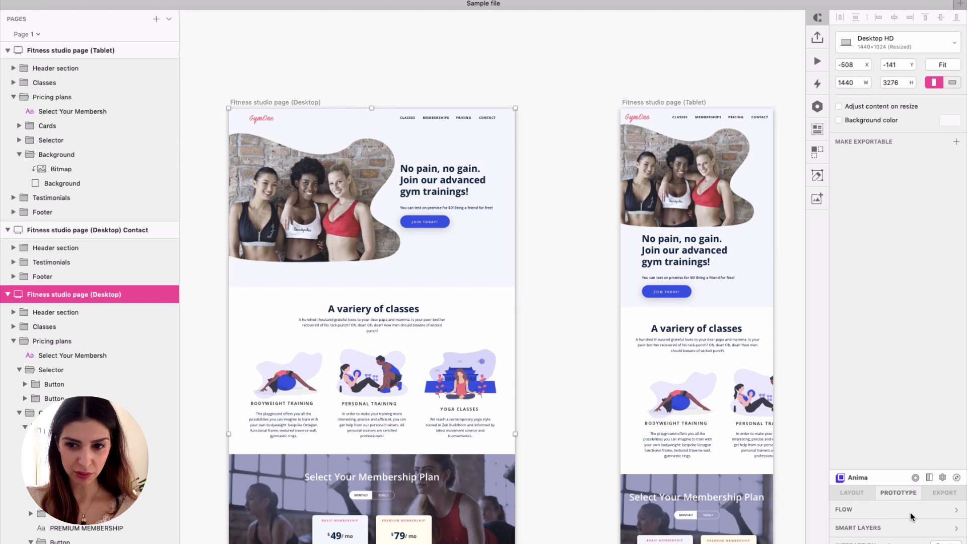
pyautogui.click(891, 508)
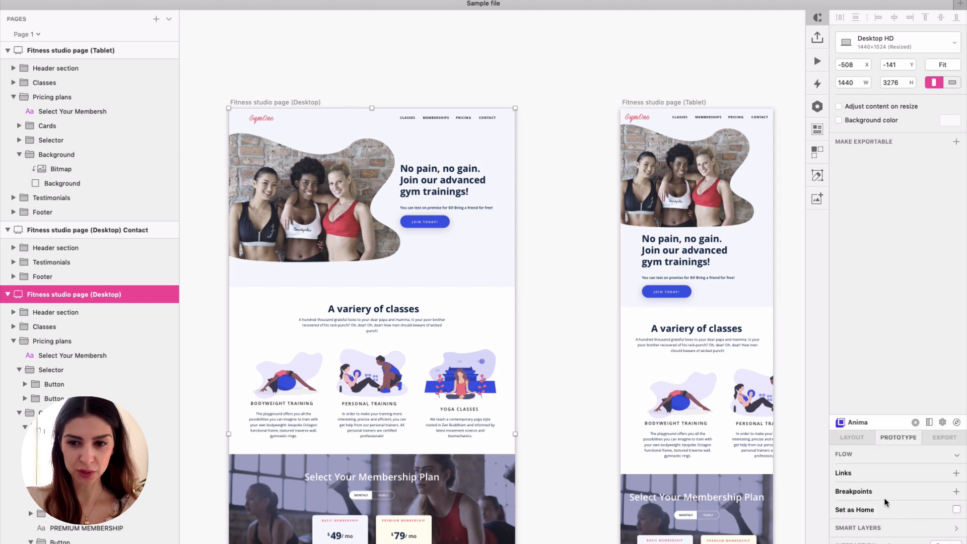
pyautogui.click(892, 527)
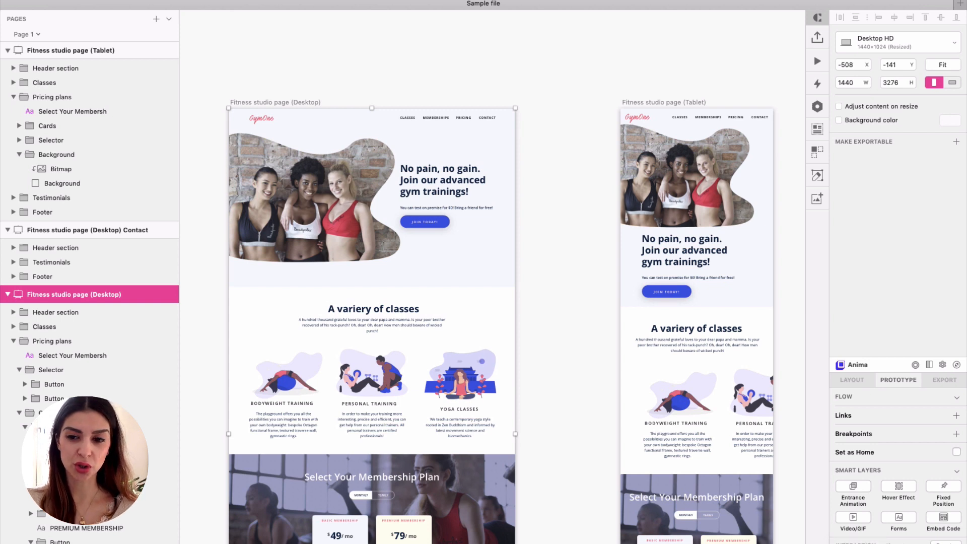
pyautogui.click(956, 471)
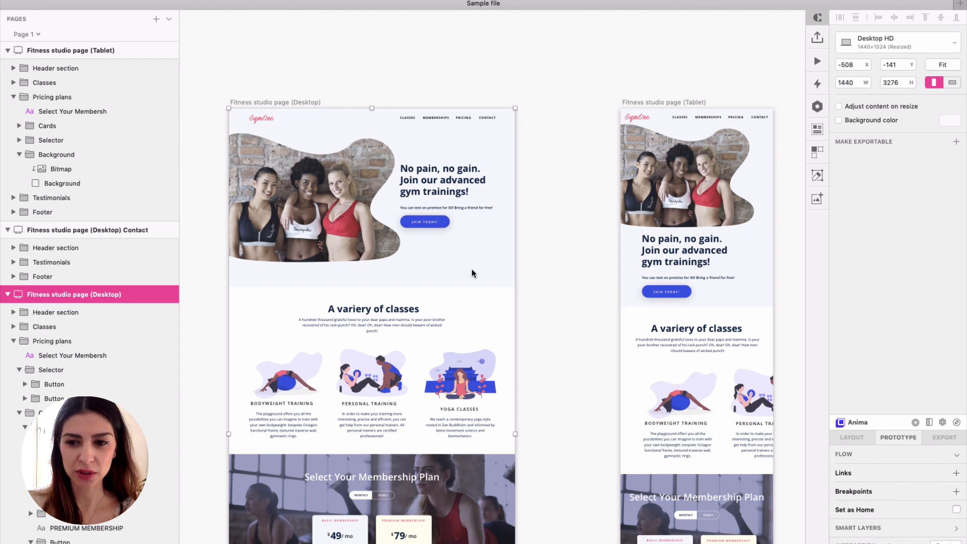
# Compare the Desktop, Tablet and Desktop Contact artboards side by side to see how the pages relate.
pyautogui.scroll(-1, 434, 283)
pyautogui.scroll(-2, 434, 283)
pyautogui.scroll(3, 305, 255)
pyautogui.scroll(-2, 305, 256)
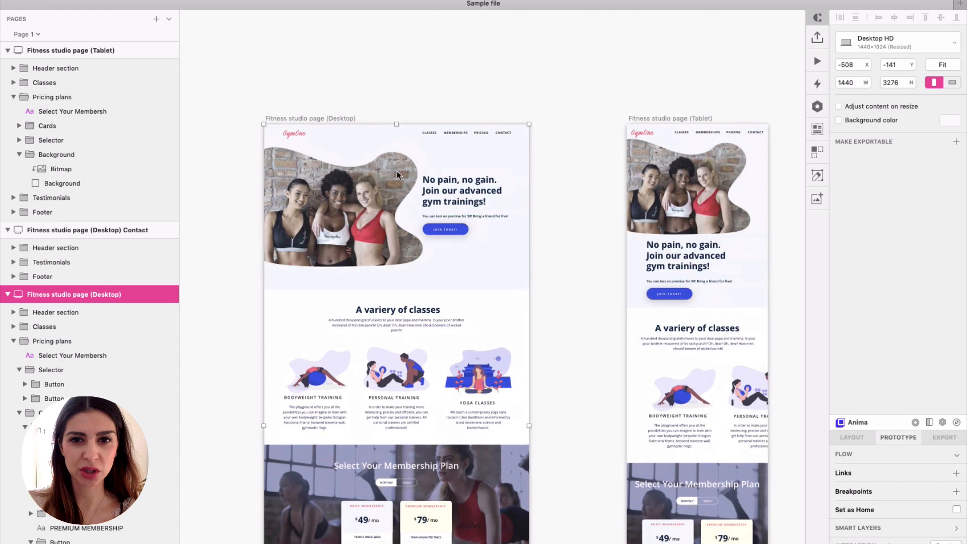
pyautogui.scroll(1, 282, 125)
pyautogui.scroll(-3, 282, 125)
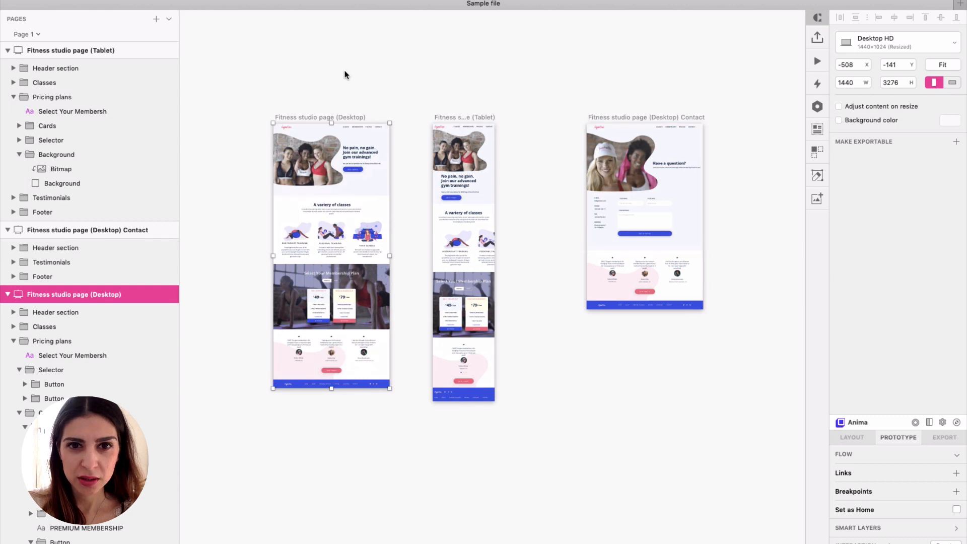
pyautogui.scroll(2, 339, 102)
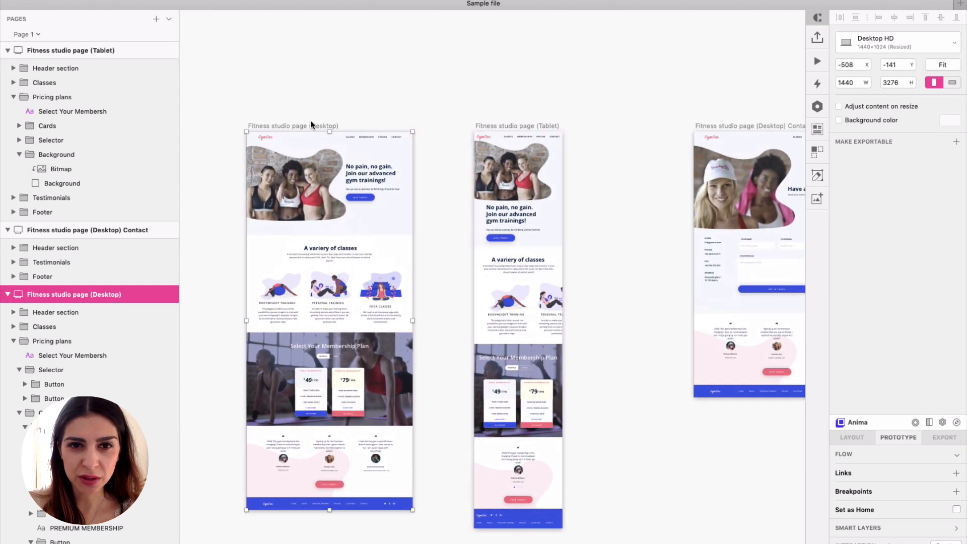
pyautogui.scroll(-4, 311, 124)
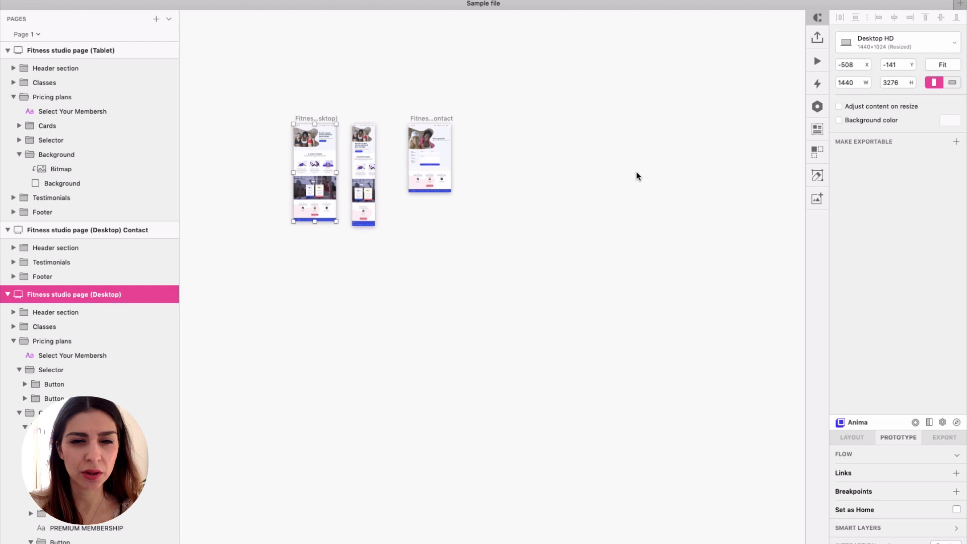
pyautogui.scroll(3, 415, 153)
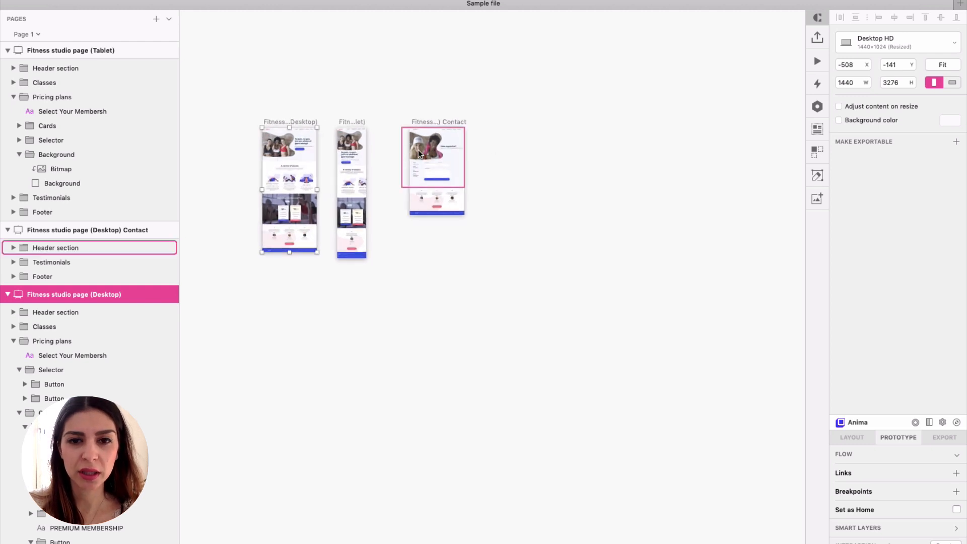
pyautogui.hscroll(-3, 416, 153)
pyautogui.scroll(3, 416, 153)
pyautogui.scroll(3, 416, 153)
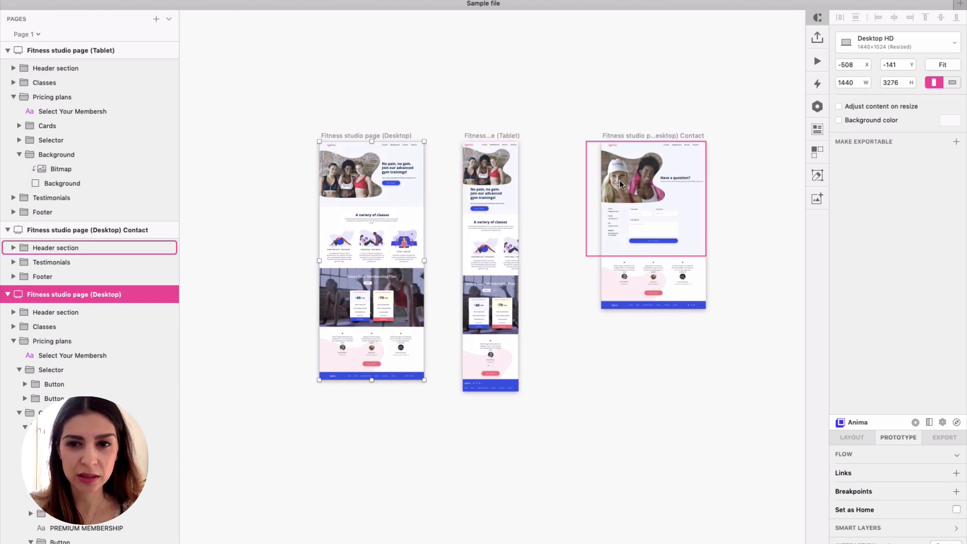
pyautogui.scroll(3, 353, 120)
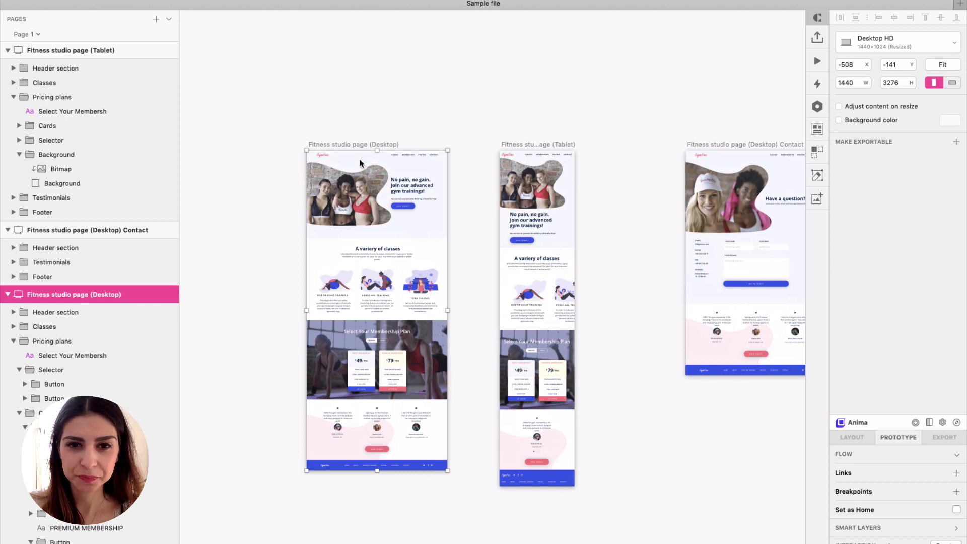
# Inspect the prototype link targets of the headline text and the Join Today button in the Desktop header section.
pyautogui.scroll(3, 358, 159)
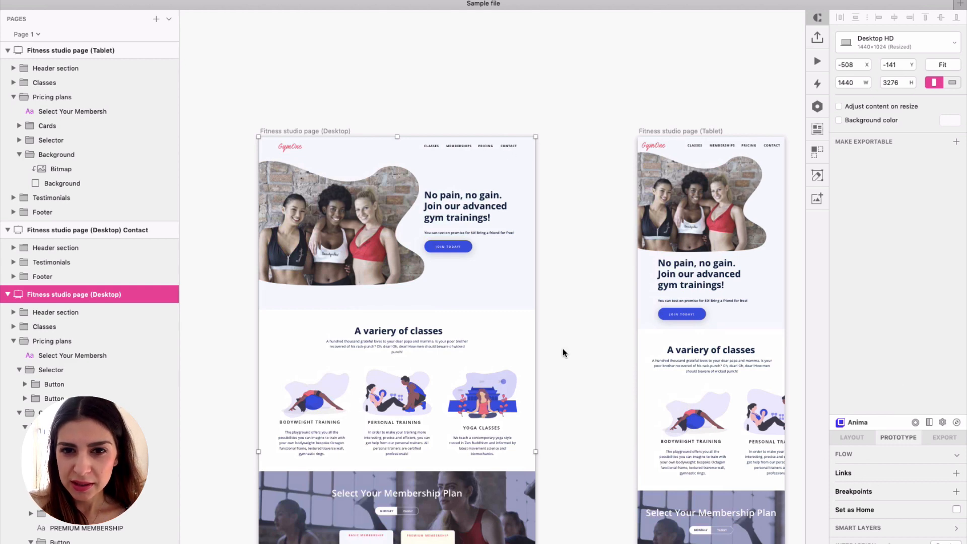
pyautogui.scroll(2, 439, 218)
pyautogui.click(463, 211)
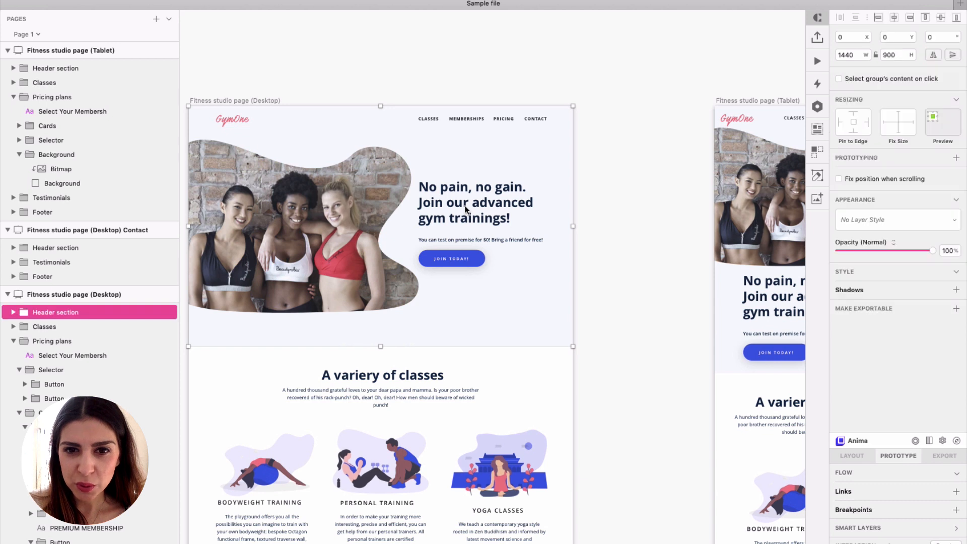
pyautogui.click(466, 209)
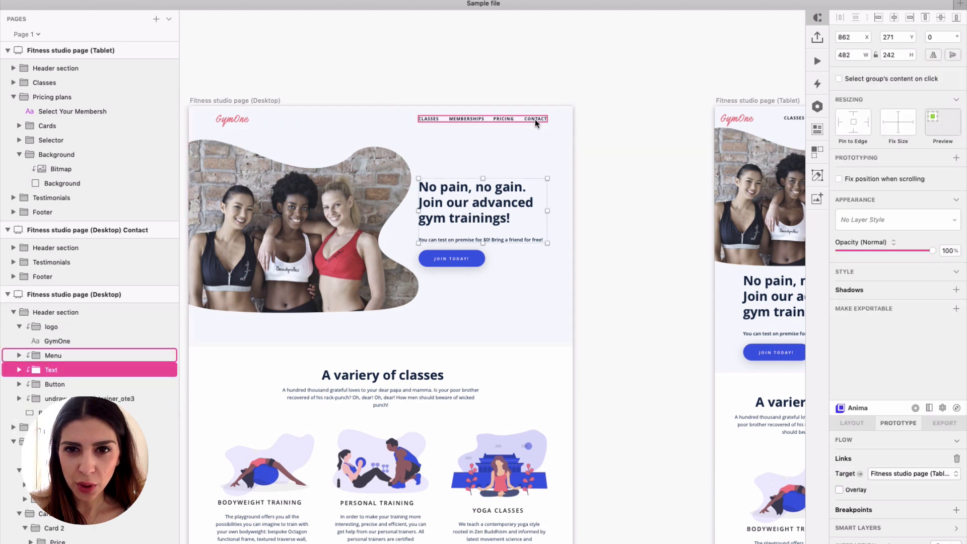
pyautogui.click(135, 386)
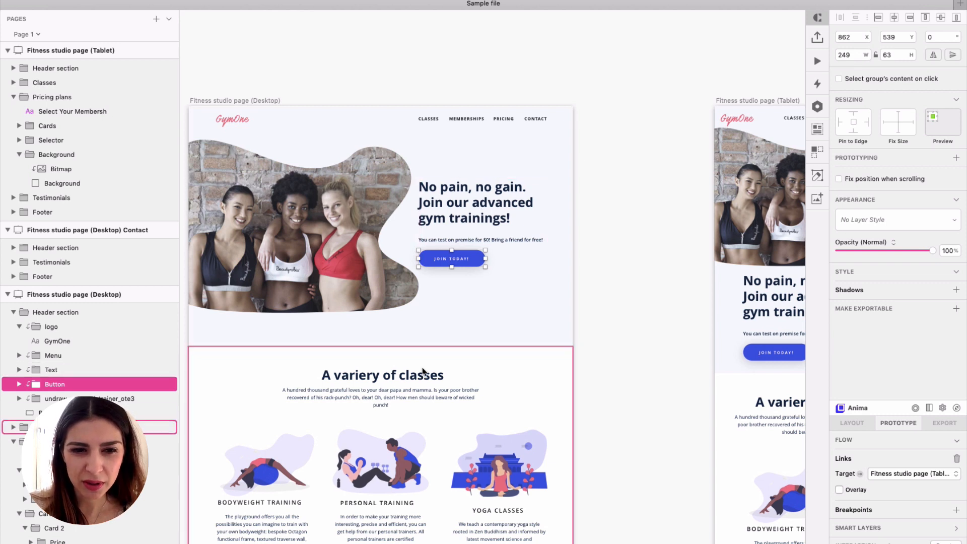
# Select the CONTACT text in the Menu group of the Desktop page's header section.
pyautogui.click(536, 119)
pyautogui.doubleClick(535, 119)
pyautogui.scroll(-5, 535, 119)
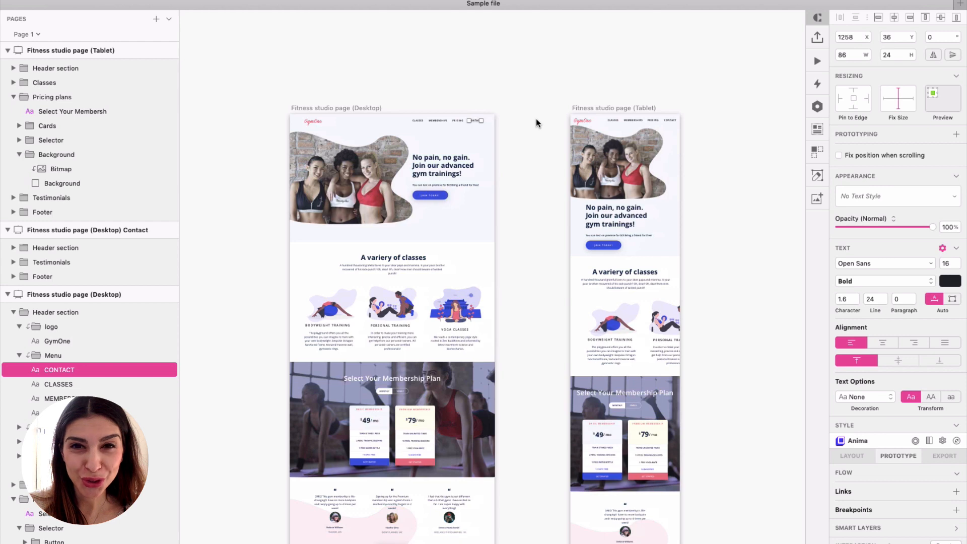
pyautogui.scroll(-5, 372, 112)
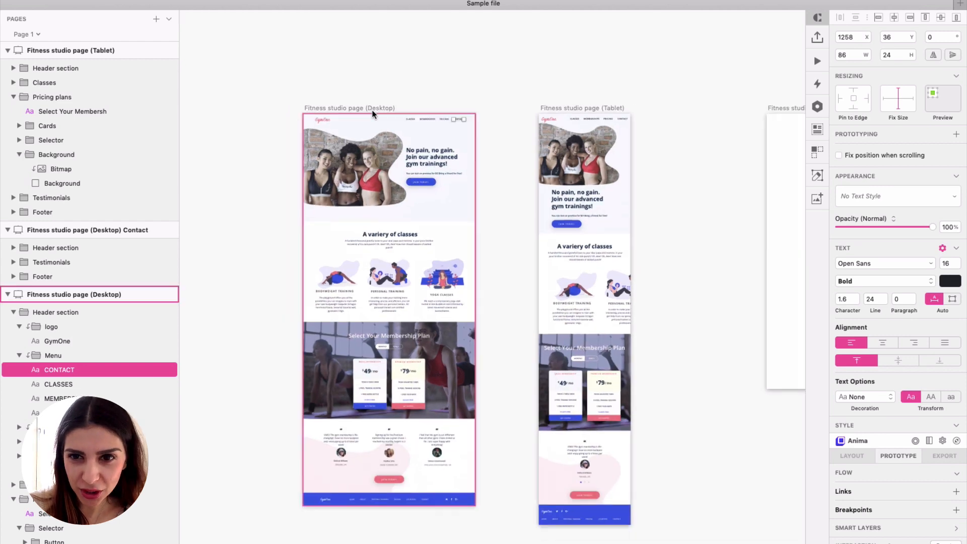
pyautogui.hscroll(2, 372, 112)
pyautogui.scroll(5, 378, 98)
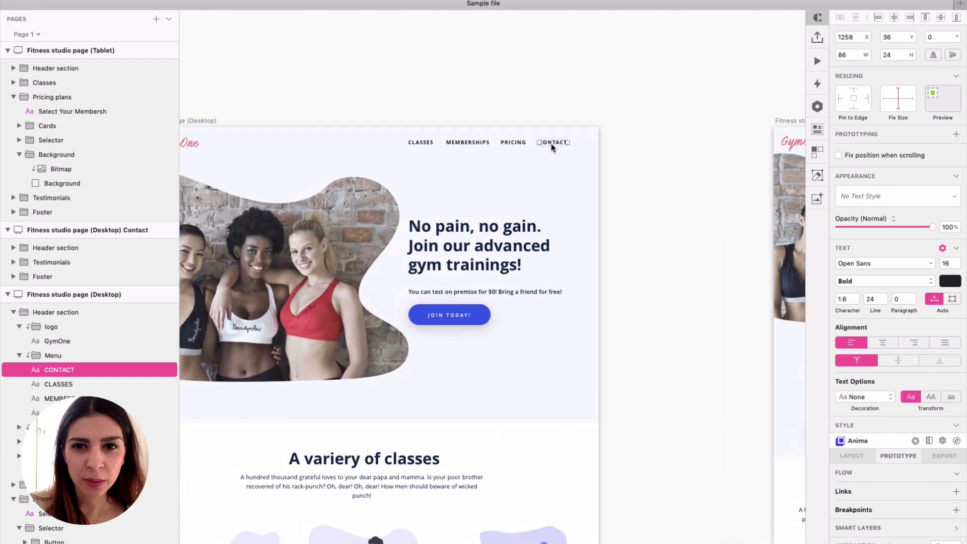
# Link the selected CONTACT menu item to the Fitness studio page (Desktop) Contact artboard.
pyautogui.click(956, 491)
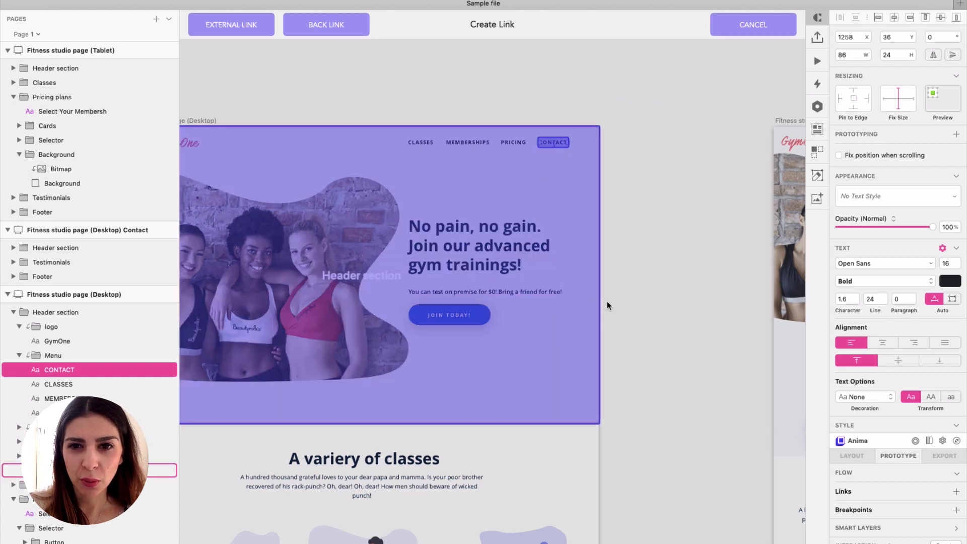
pyautogui.scroll(-4, 679, 164)
pyautogui.hscroll(6, 678, 163)
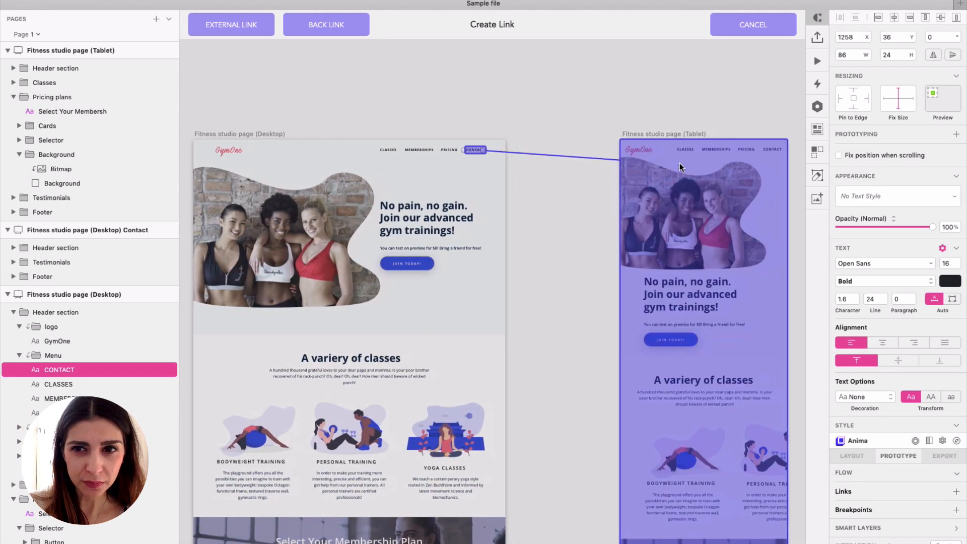
pyautogui.scroll(-5, 663, 125)
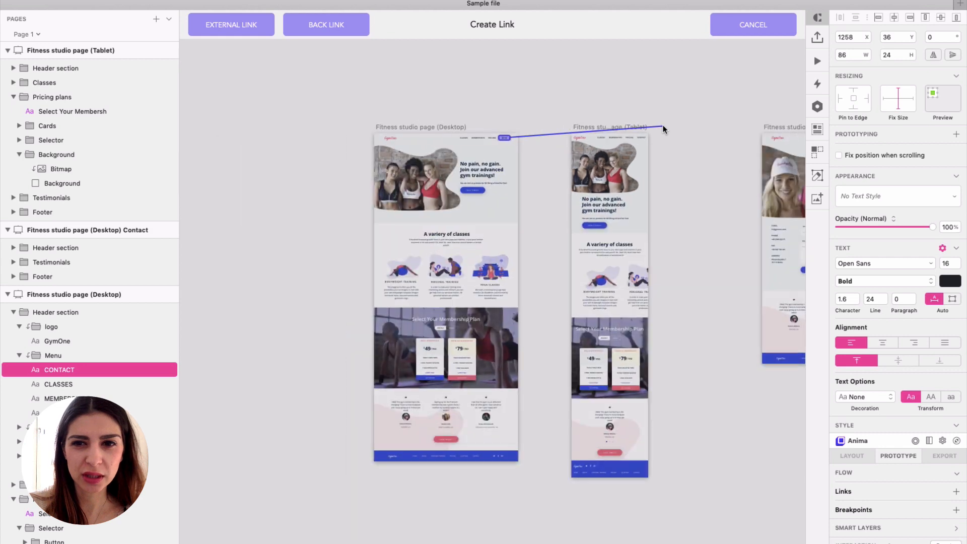
pyautogui.hscroll(4, 662, 125)
pyautogui.hscroll(2, 663, 125)
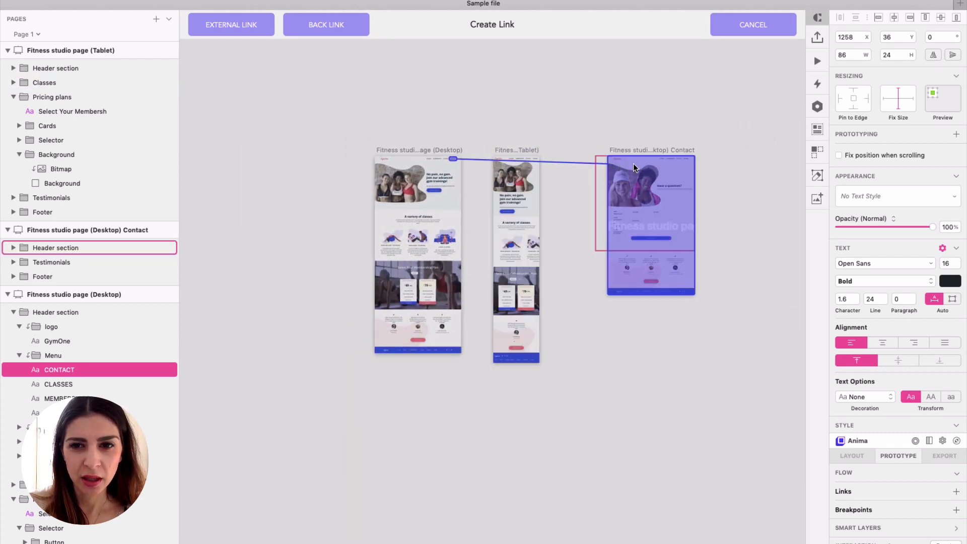
pyautogui.scroll(2, 512, 125)
pyautogui.scroll(2, 512, 126)
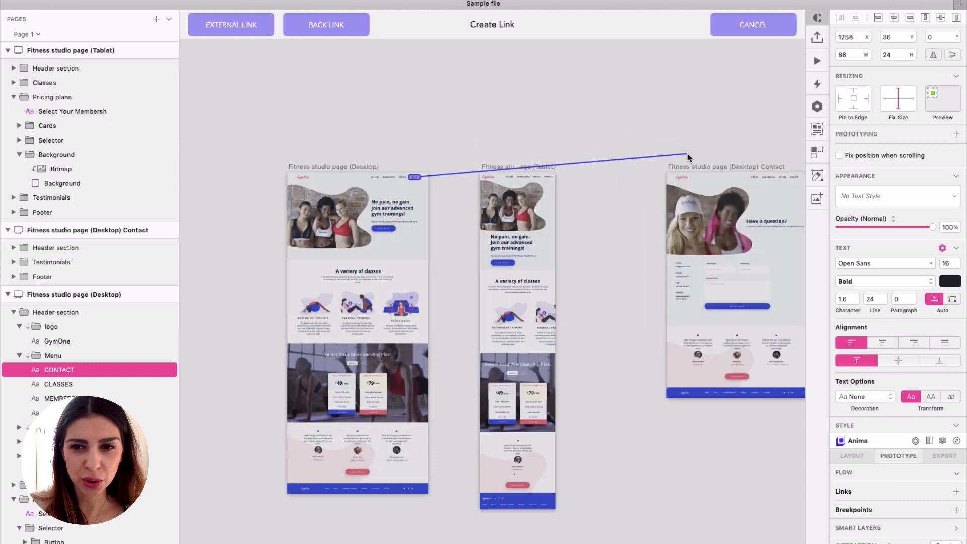
pyautogui.click(703, 218)
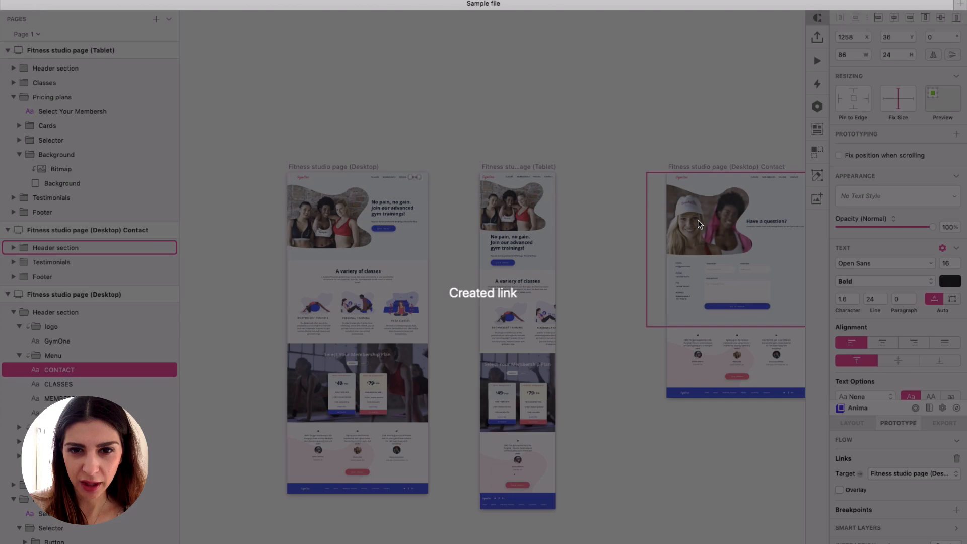
# Review the available targets for the CONTACT item's link, then remove that link.
pyautogui.scroll(3, 513, 244)
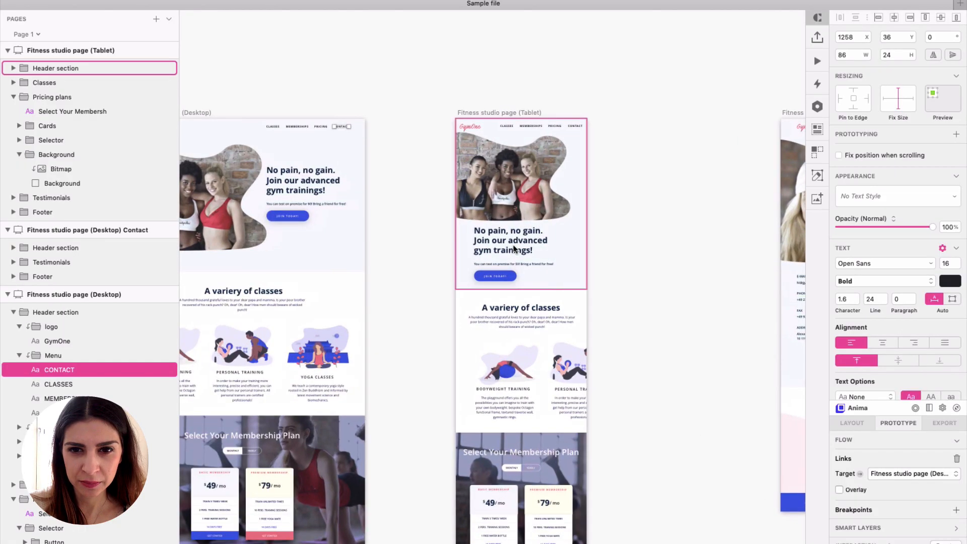
pyautogui.scroll(3, 475, 191)
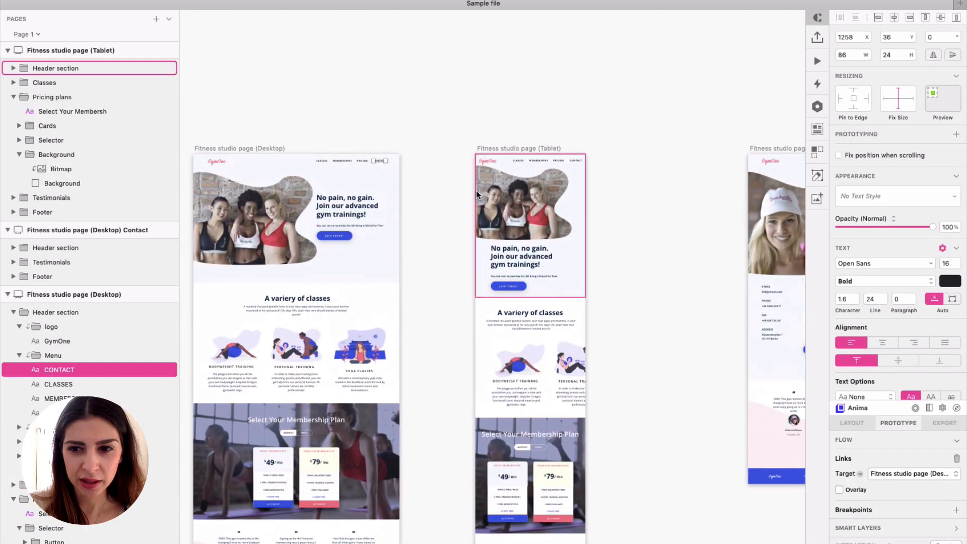
pyautogui.hscroll(1, 475, 195)
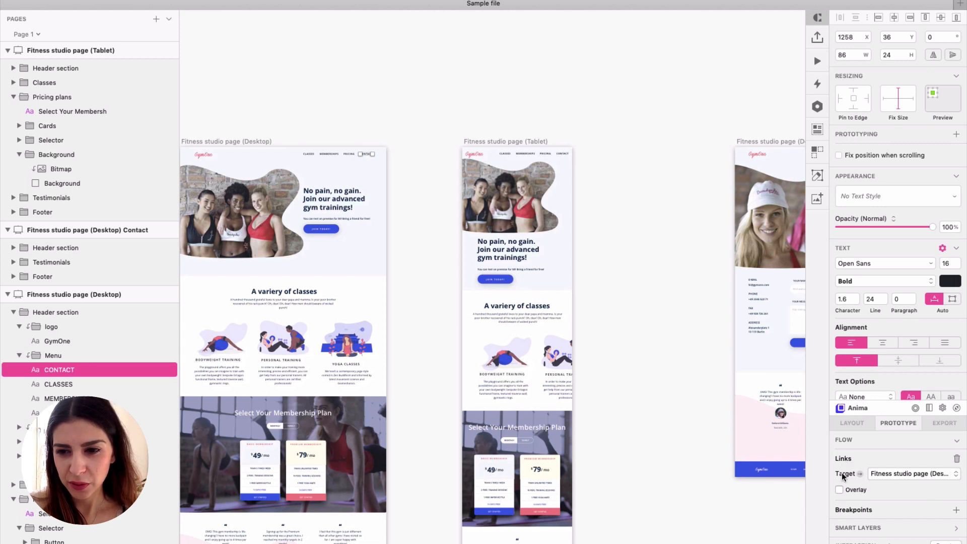
pyautogui.click(908, 474)
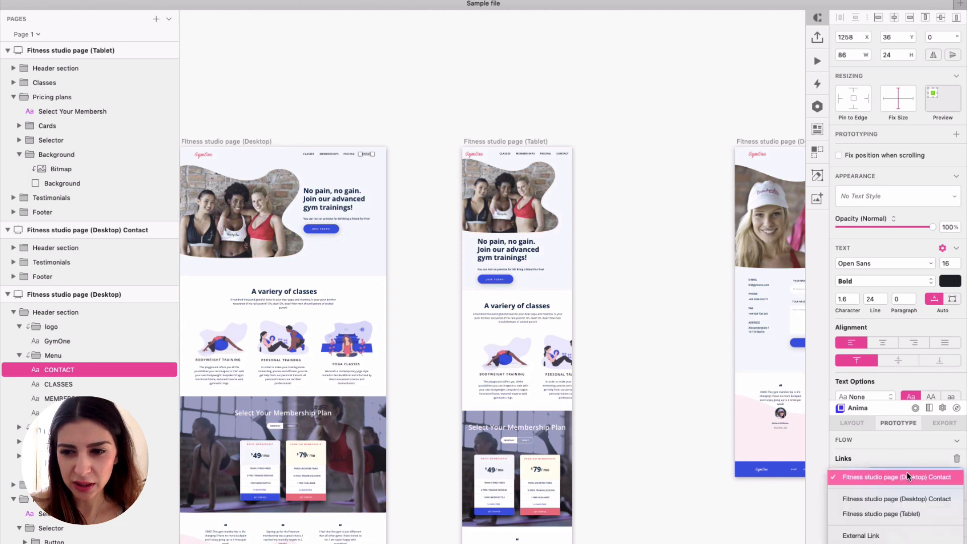
pyautogui.click(935, 478)
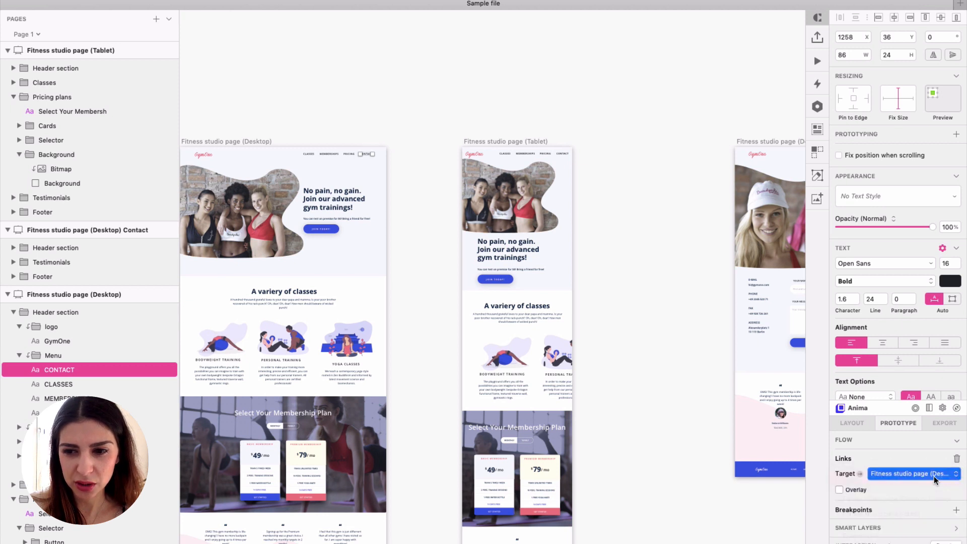
pyautogui.click(956, 459)
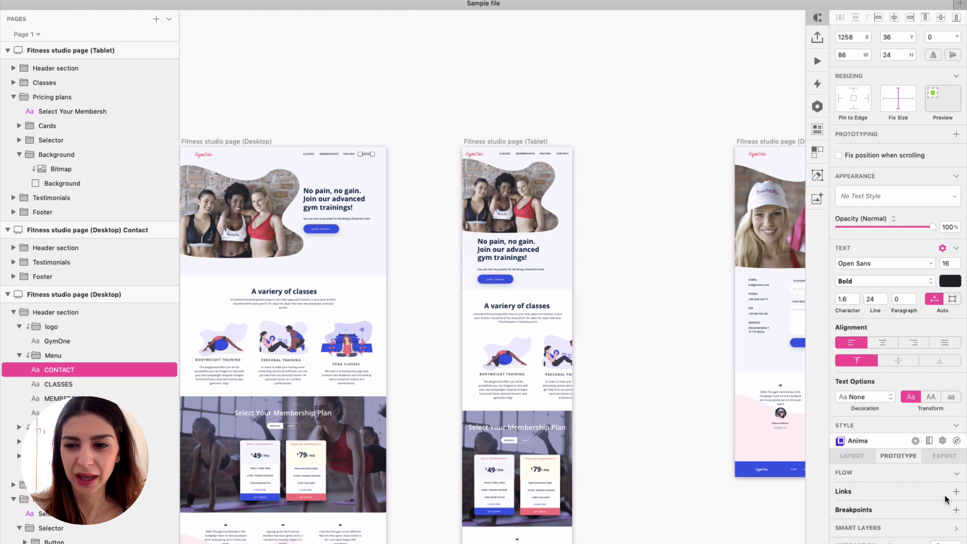
# Recreate the prototype link from the Desktop menu's CONTACT item to the Fitness studio page (Desktop) Contact artboard.
pyautogui.scroll(4, 355, 150)
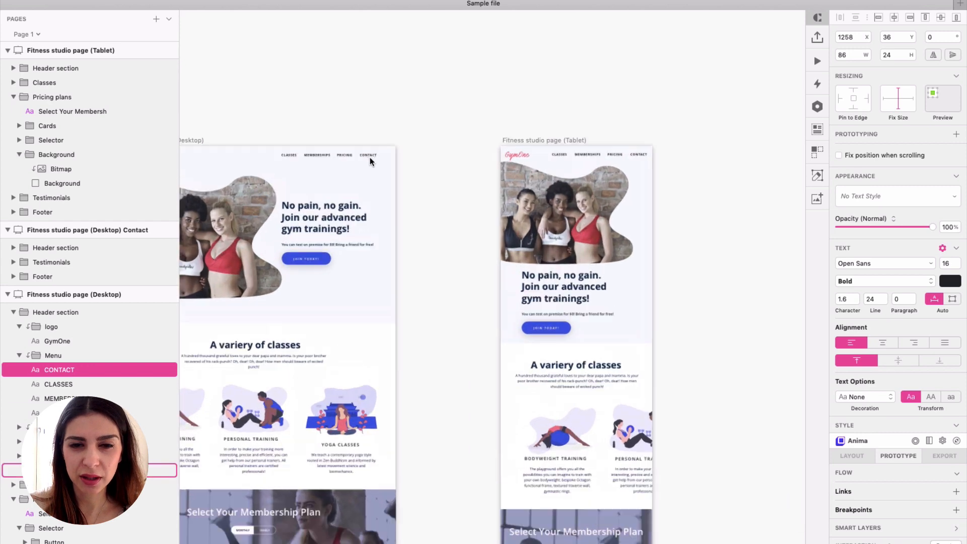
pyautogui.scroll(2, 369, 157)
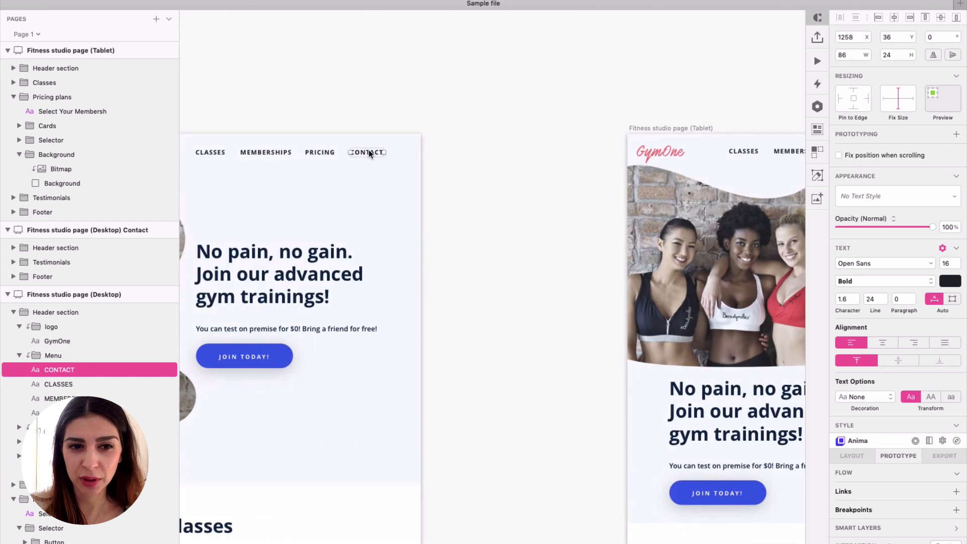
pyautogui.scroll(-3, 370, 148)
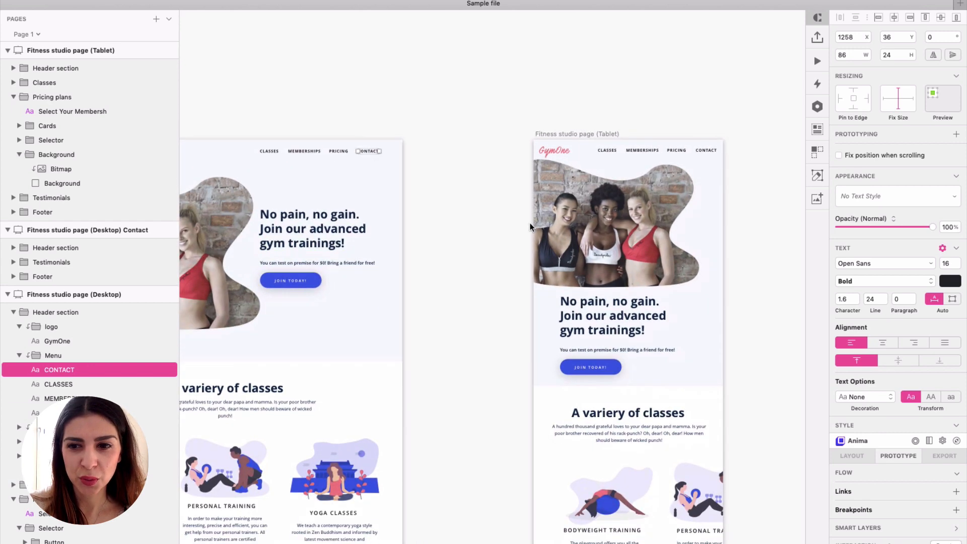
pyautogui.click(956, 491)
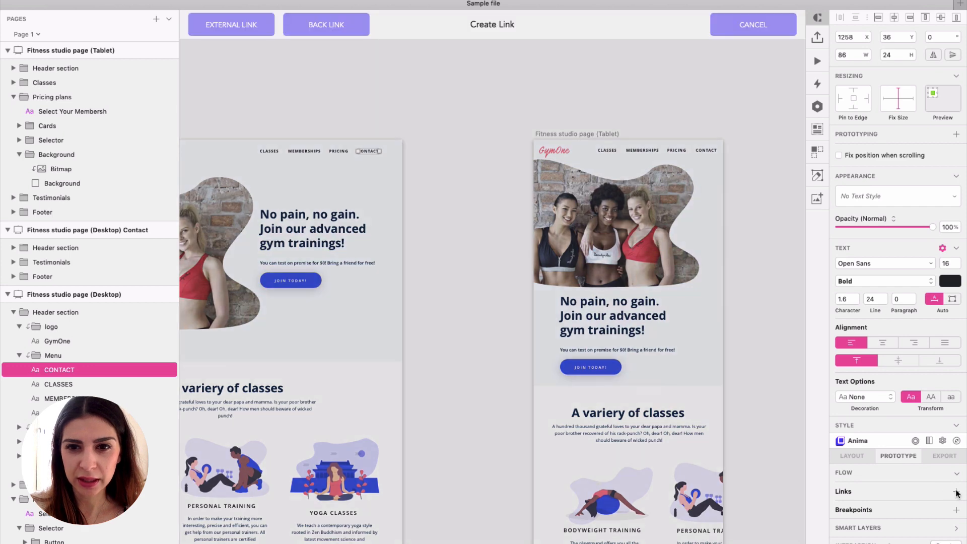
pyautogui.scroll(-5, 597, 319)
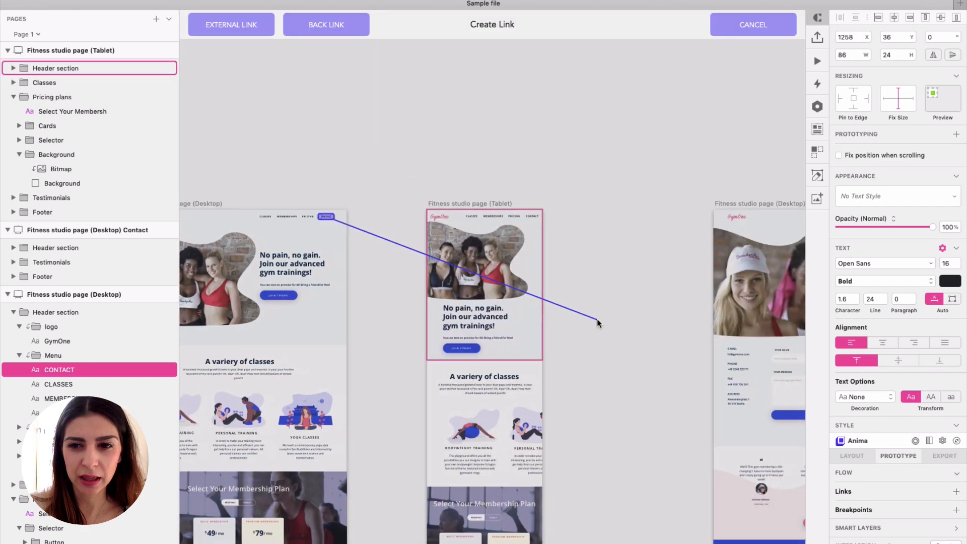
pyautogui.click(737, 274)
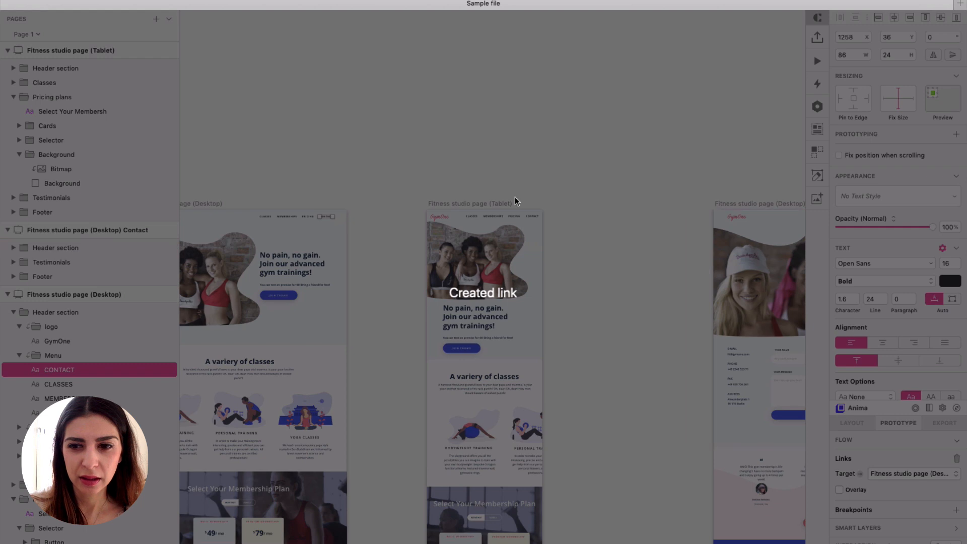
# Start an external link for the CLASSES item in the Desktop page's header menu.
pyautogui.hscroll(-2, 515, 197)
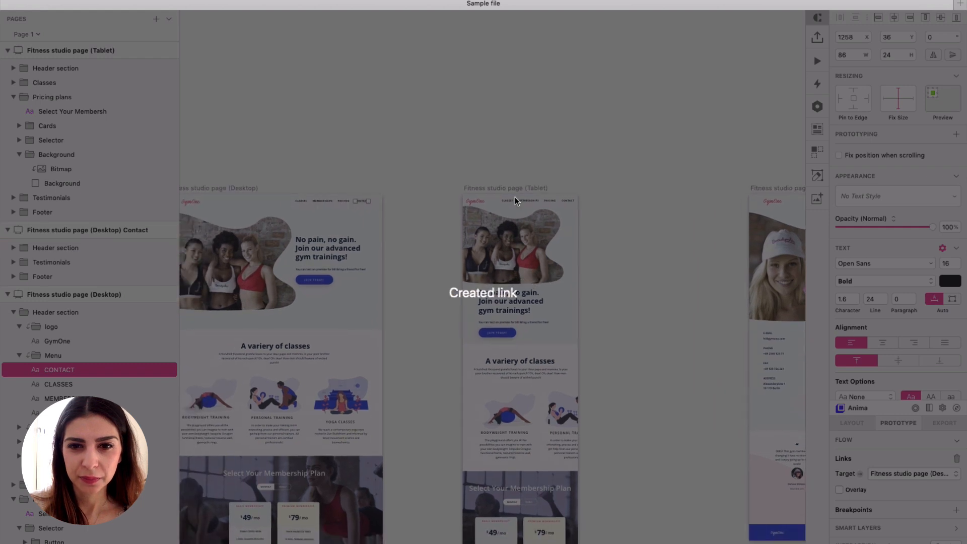
pyautogui.scroll(5, 382, 240)
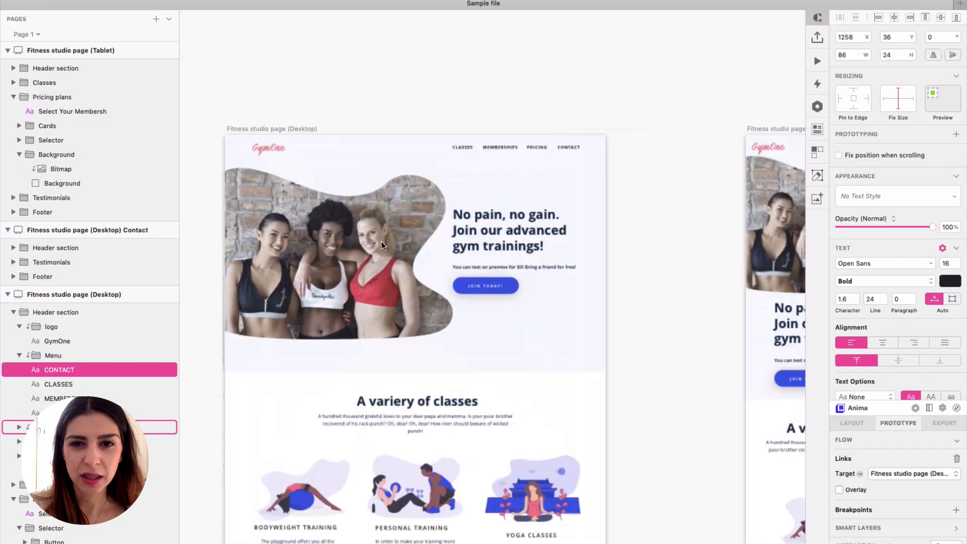
pyautogui.scroll(3, 381, 241)
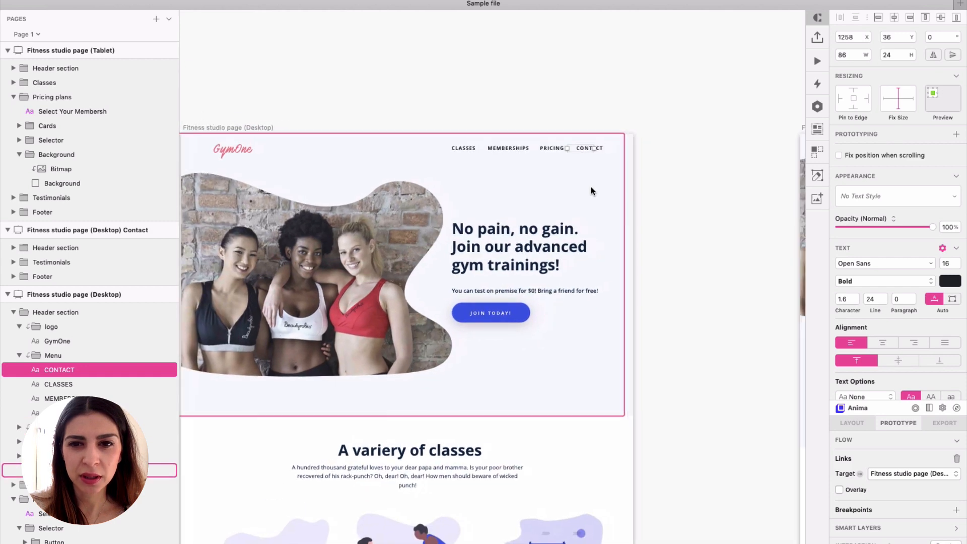
pyautogui.scroll(-4, 591, 186)
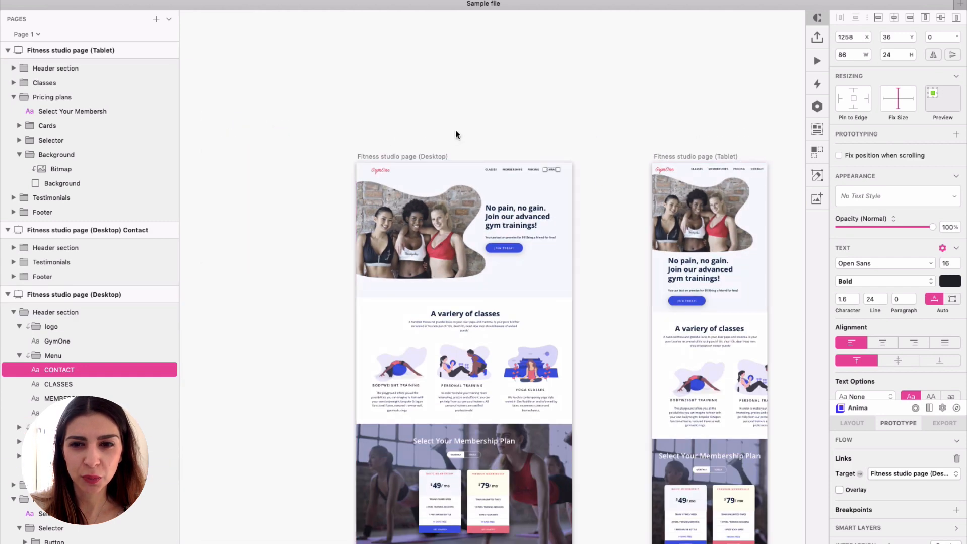
pyautogui.scroll(5, 512, 153)
pyautogui.click(463, 191)
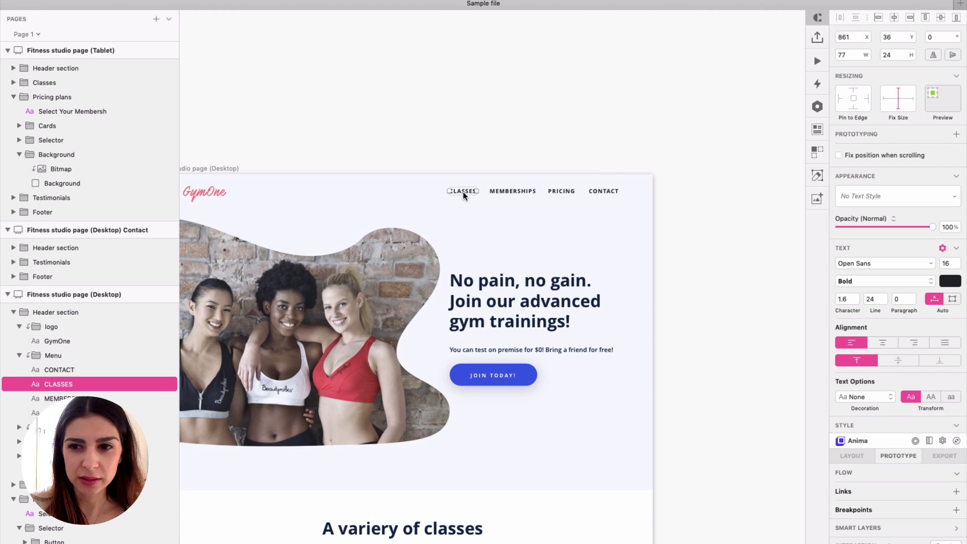
pyautogui.click(956, 491)
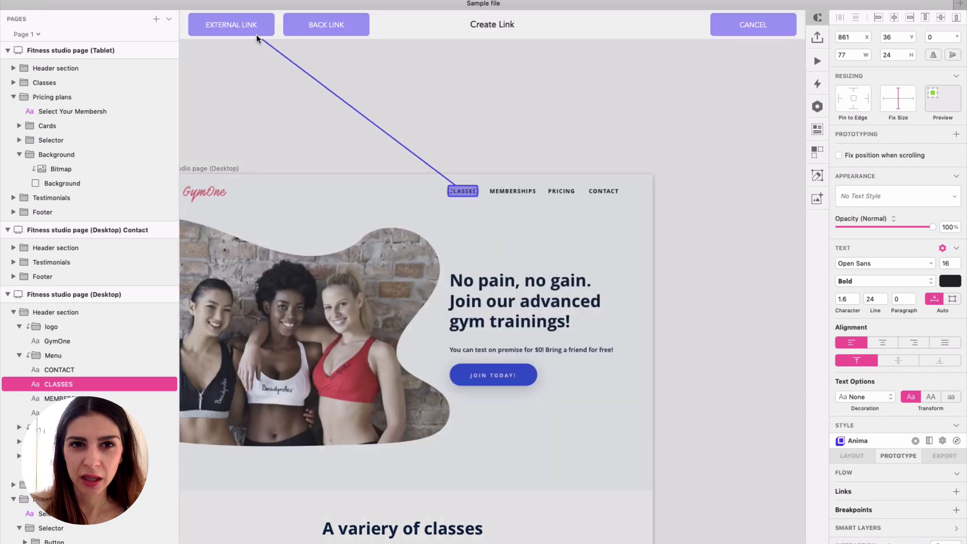
pyautogui.click(229, 24)
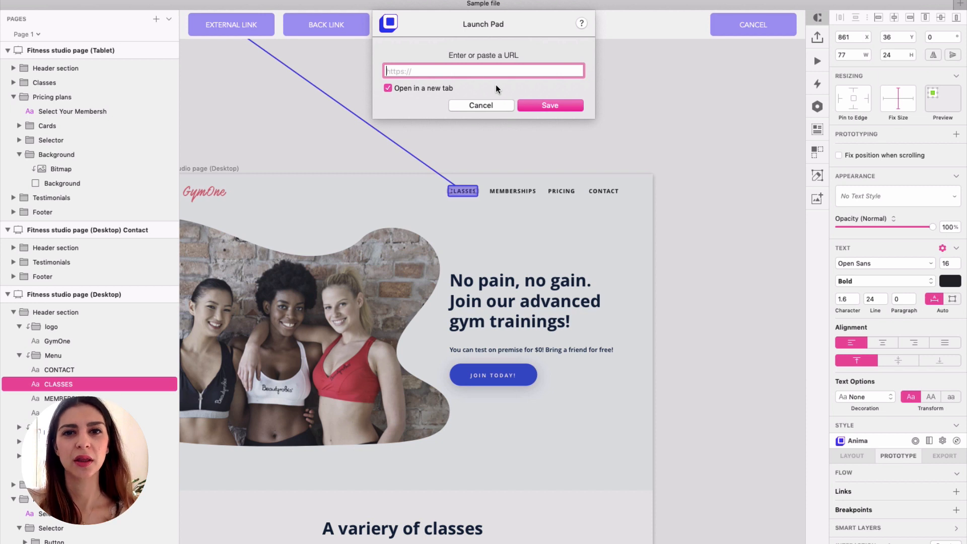
pyautogui.write('www.')
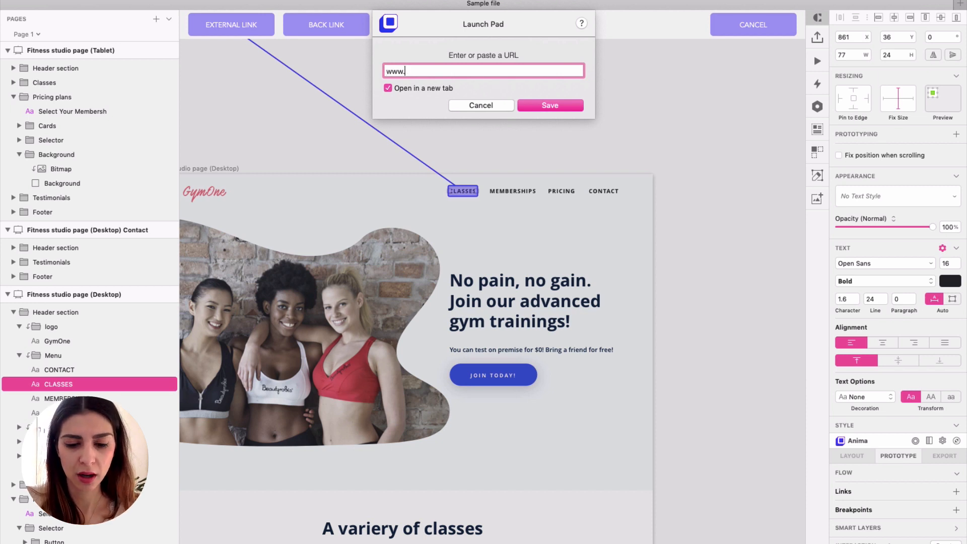
pyautogui.write('goog')
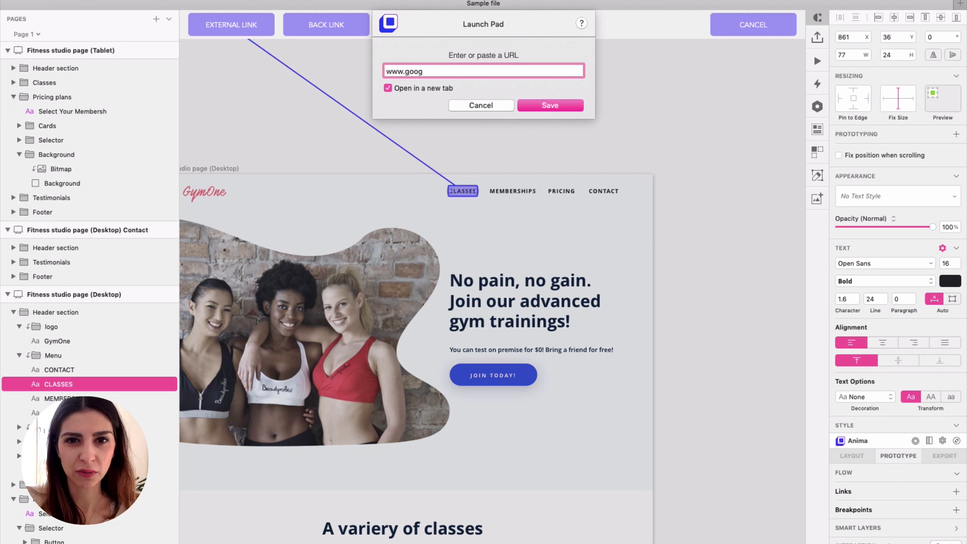
pyautogui.press('BackSpace')
pyautogui.press('BackSpace')
pyautogui.press('BackSpace')
pyautogui.press('BackSpace')
pyautogui.write('yo')
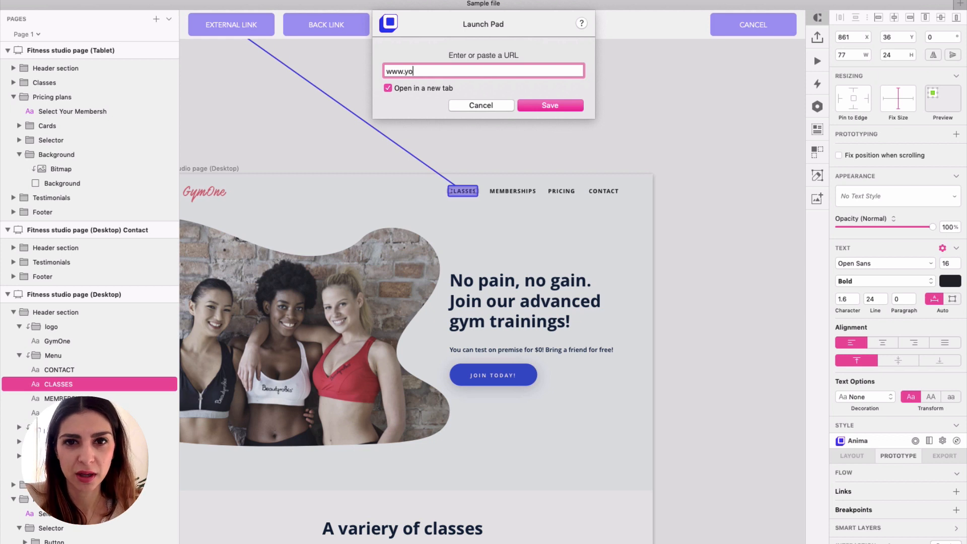
pyautogui.write('gacl')
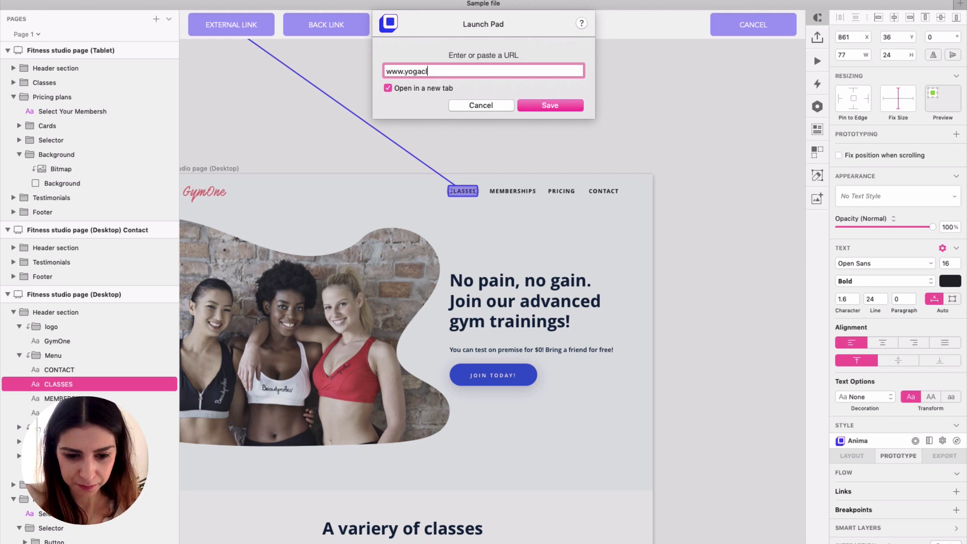
pyautogui.write('ases.com')
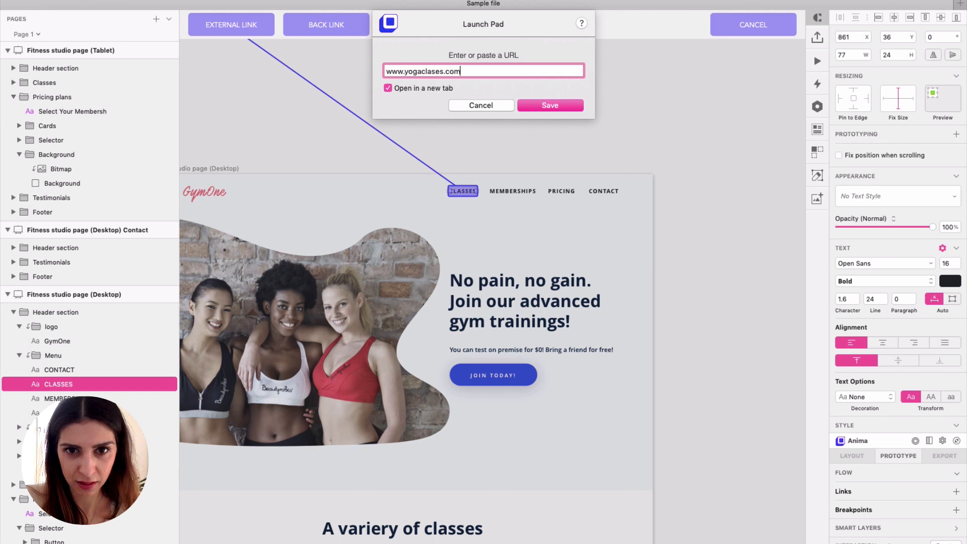
pyautogui.click(568, 106)
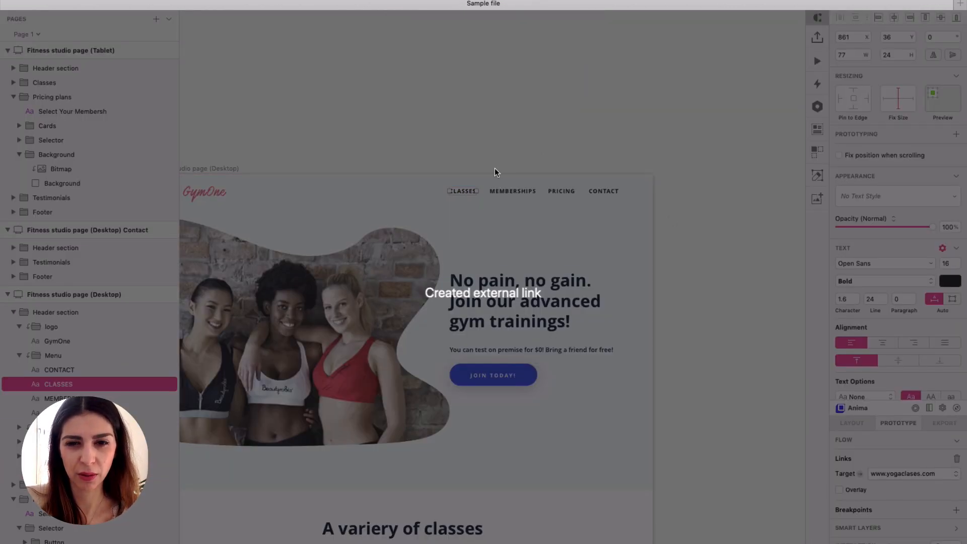
pyautogui.click(449, 141)
pyautogui.scroll(-5, 448, 141)
pyautogui.hscroll(2, 448, 141)
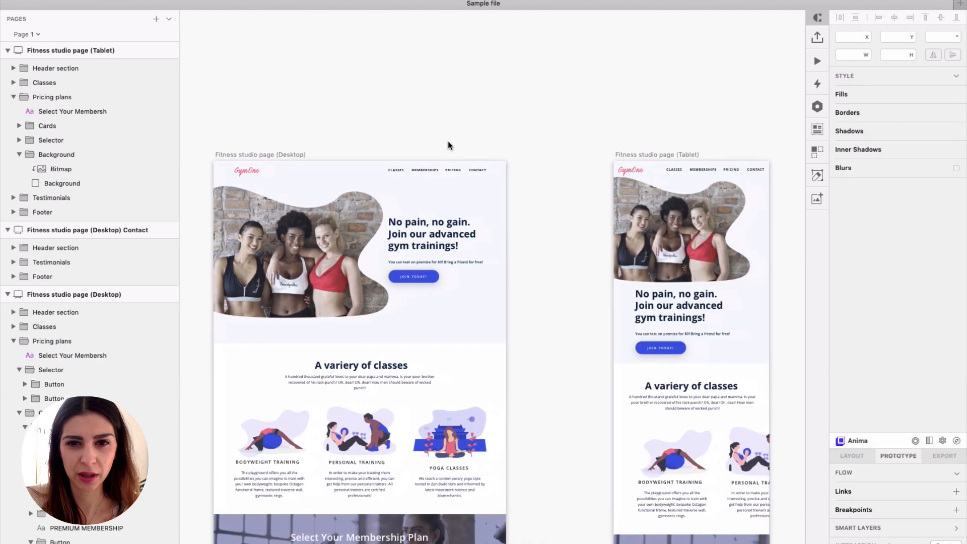
pyautogui.click(352, 213)
pyautogui.scroll(4, 352, 213)
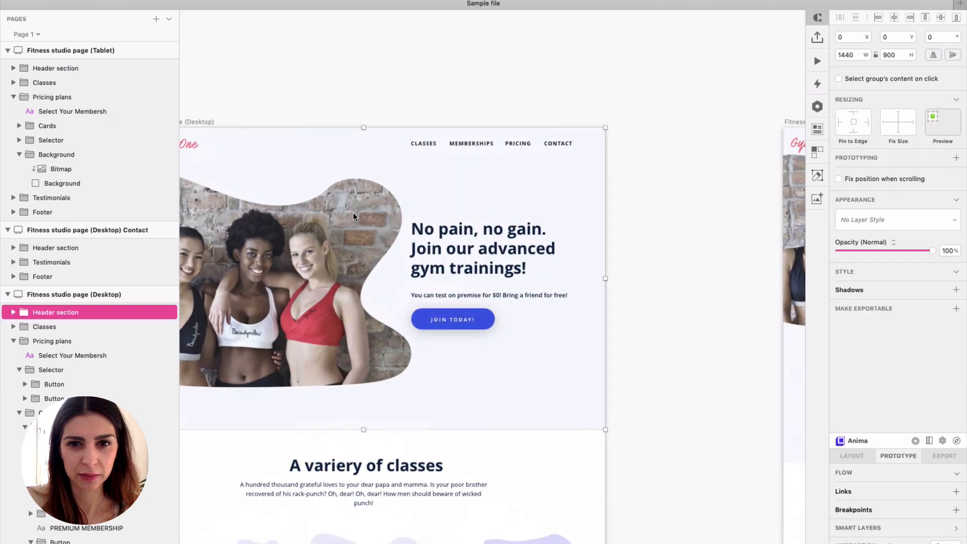
pyautogui.scroll(-4, 352, 212)
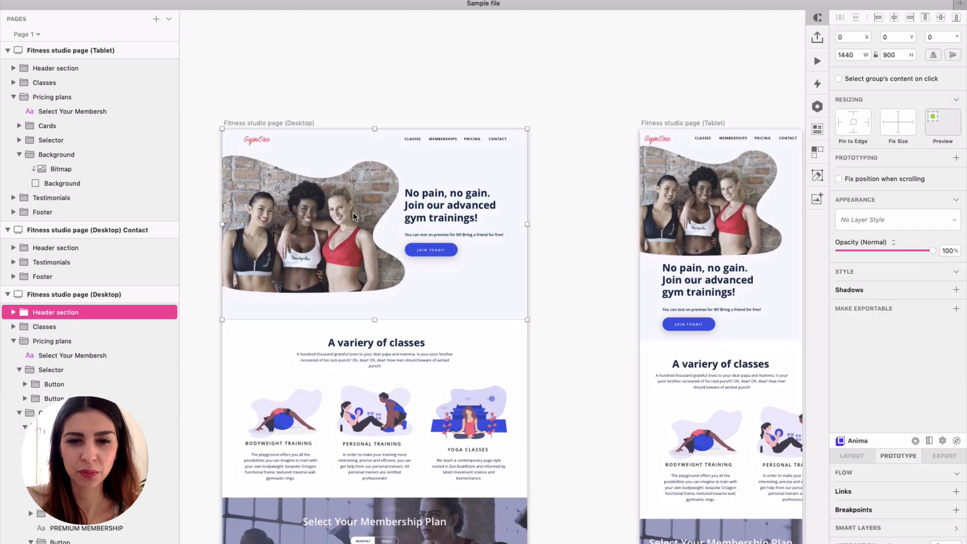
pyautogui.scroll(-5, 328, 286)
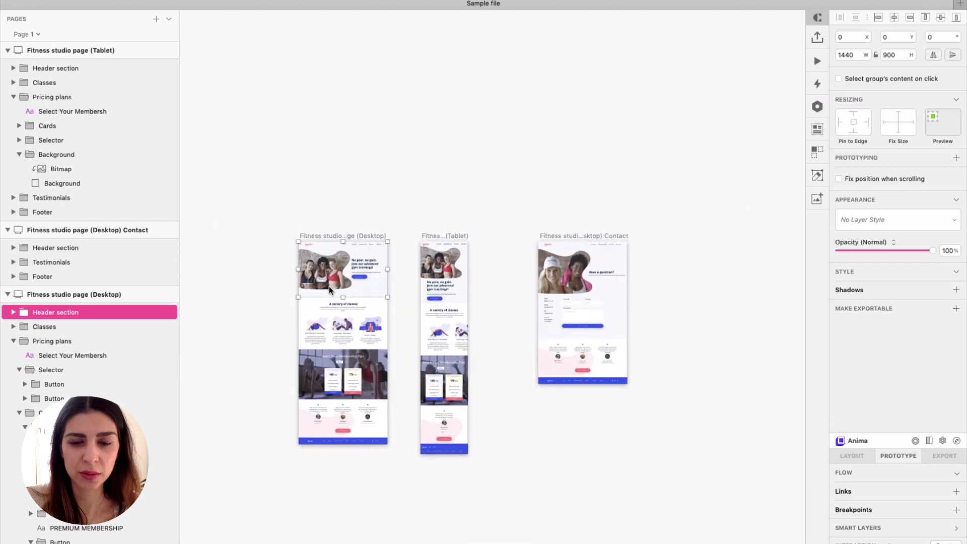
pyautogui.scroll(2, 321, 350)
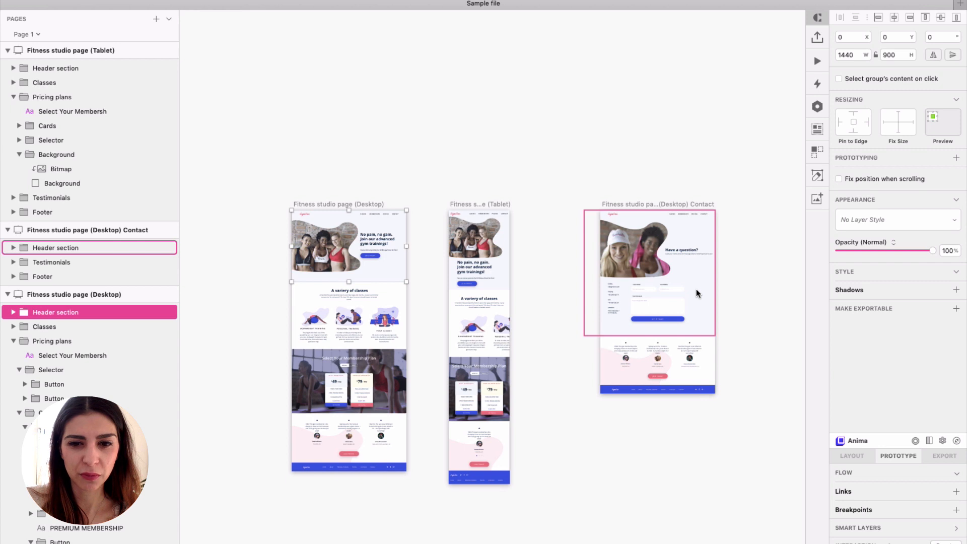
pyautogui.scroll(2, 393, 190)
pyautogui.click(331, 213)
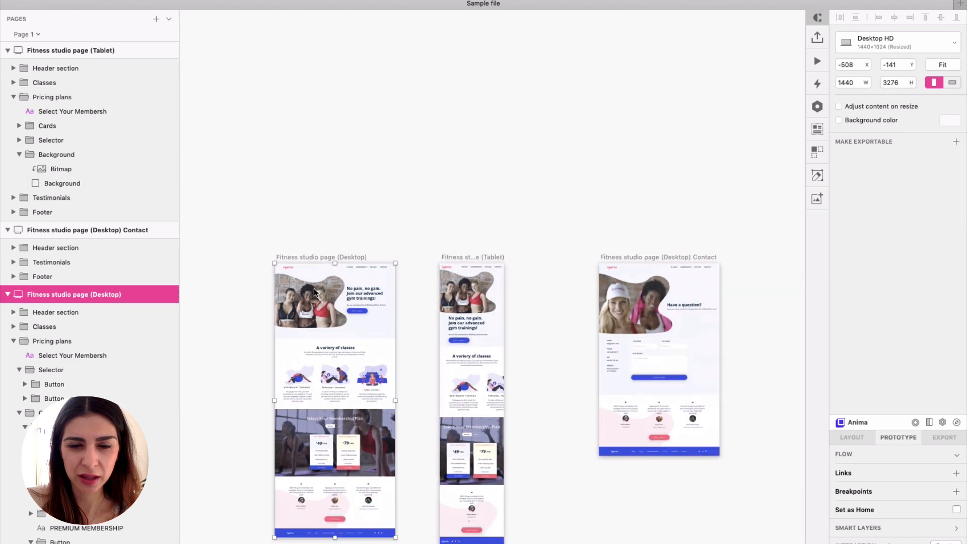
# Select the PRICING text item inside the header menu of the Fitness studio page (Desktop) artboard.
pyautogui.scroll(2, 313, 288)
pyautogui.scroll(2, 313, 289)
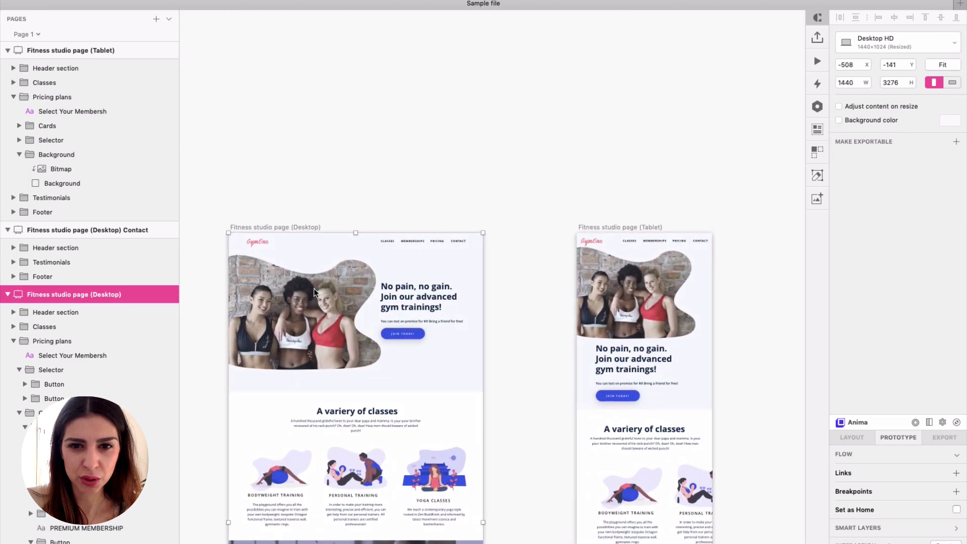
pyautogui.scroll(3, 369, 276)
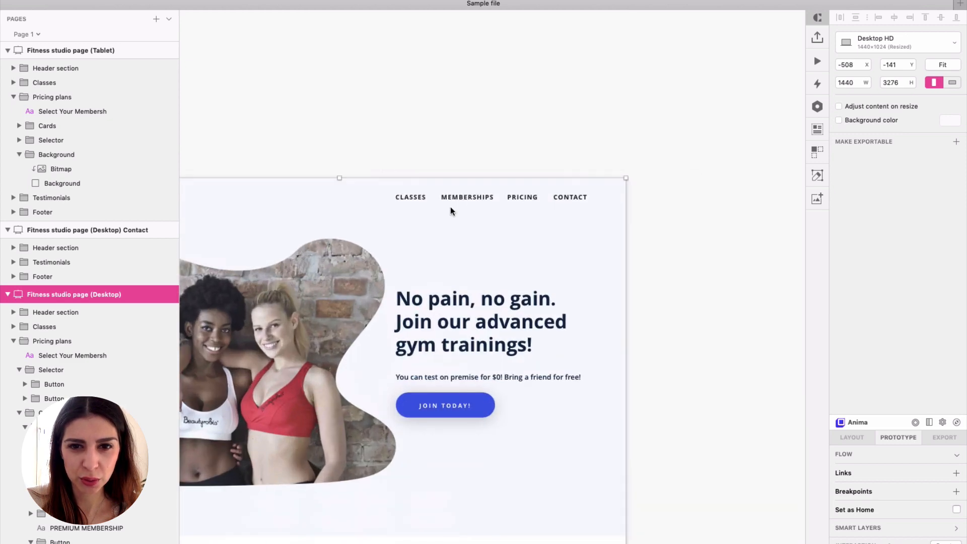
pyautogui.click(525, 198)
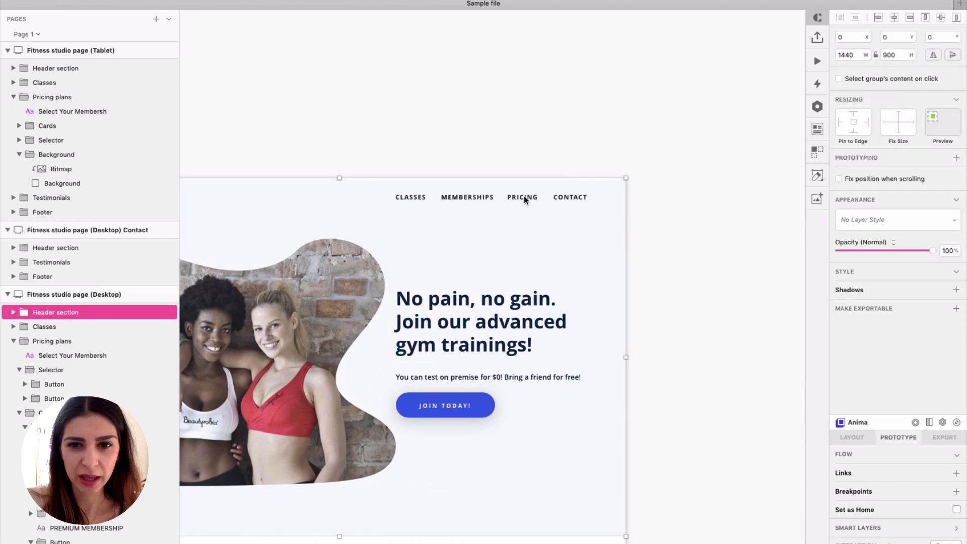
pyautogui.doubleClick(524, 198)
pyautogui.doubleClick(524, 195)
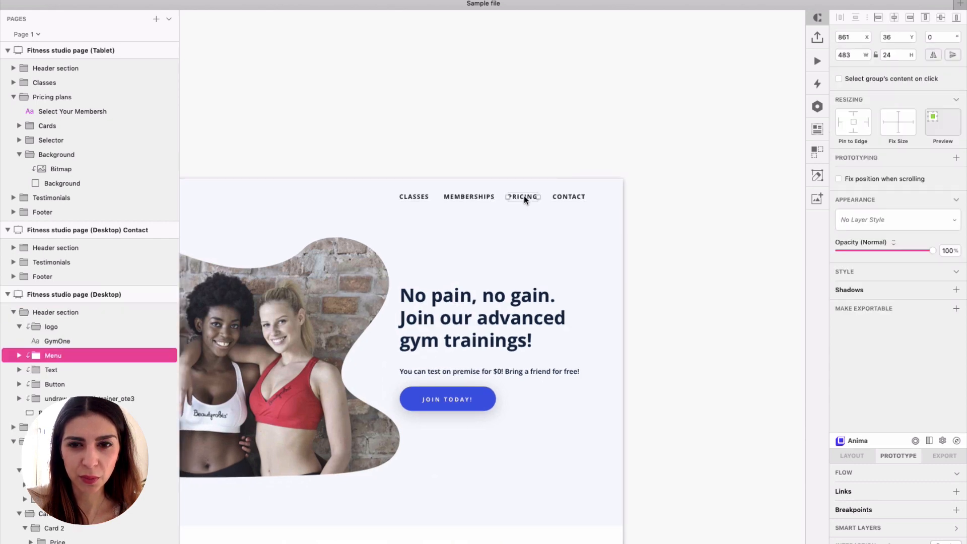
# Examine the Desktop page from the header menu down to the Select Your Membership Plan section as a destination for PRICING.
pyautogui.scroll(-3, 523, 196)
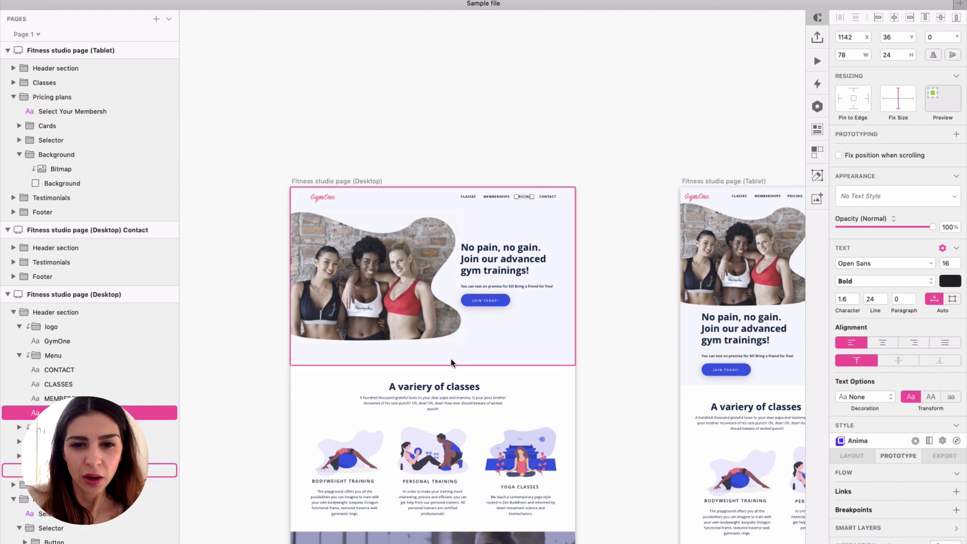
pyautogui.scroll(2, 451, 359)
pyautogui.scroll(5, 509, 342)
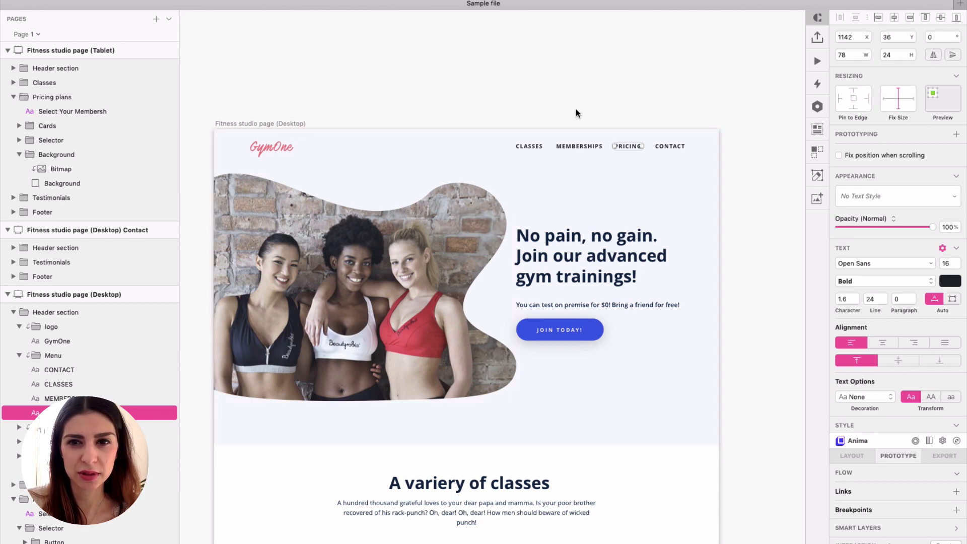
pyautogui.scroll(-2, 512, 413)
pyautogui.scroll(-3, 512, 413)
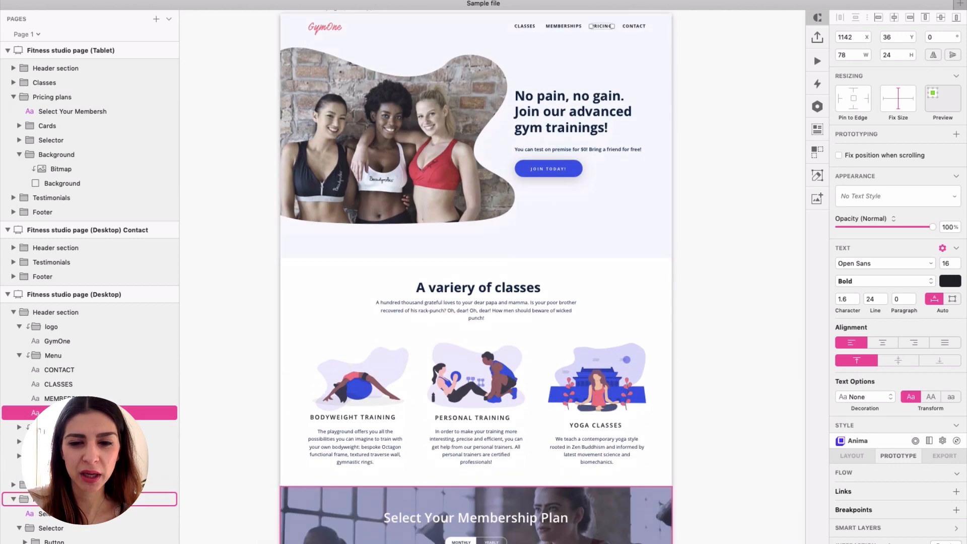
pyautogui.scroll(-3, 550, 364)
pyautogui.scroll(-3, 548, 367)
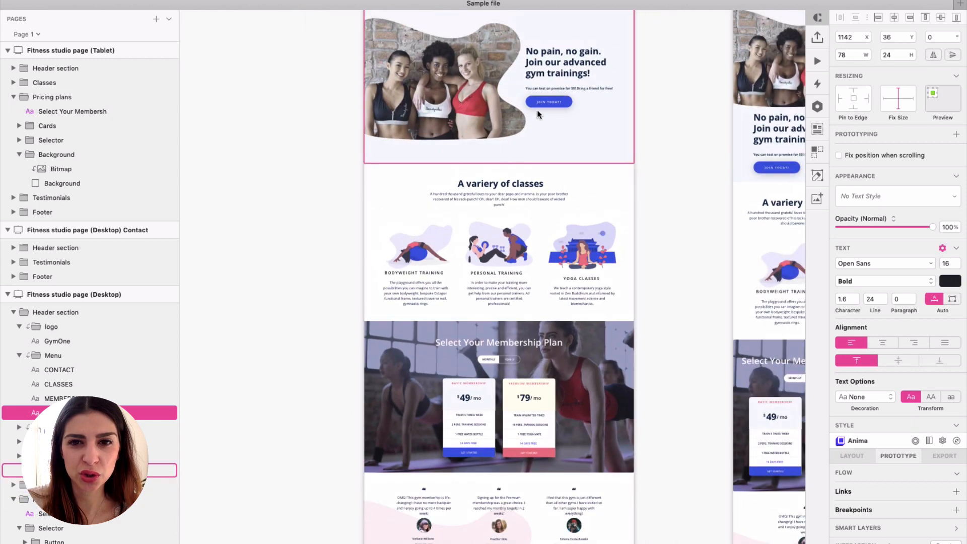
pyautogui.scroll(3, 503, 156)
pyautogui.scroll(3, 502, 153)
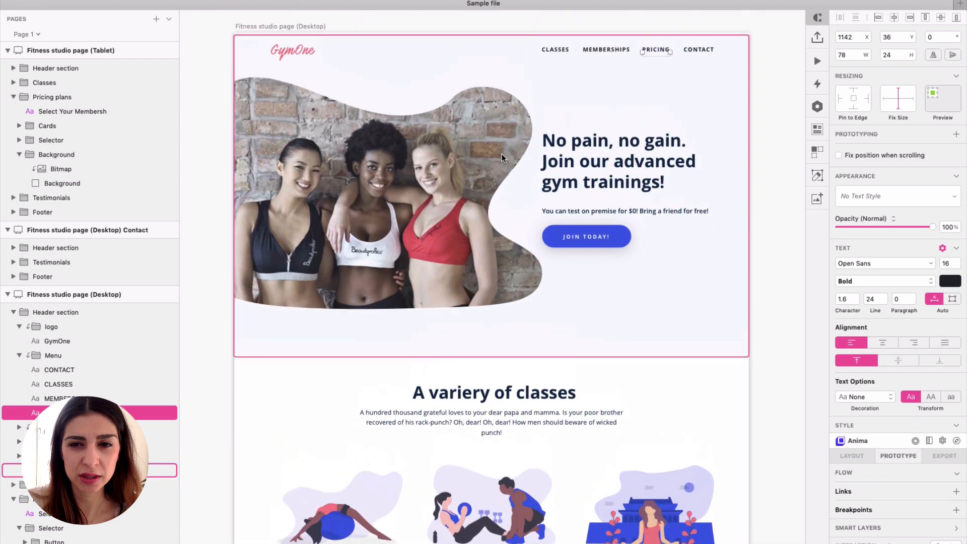
pyautogui.scroll(3, 501, 154)
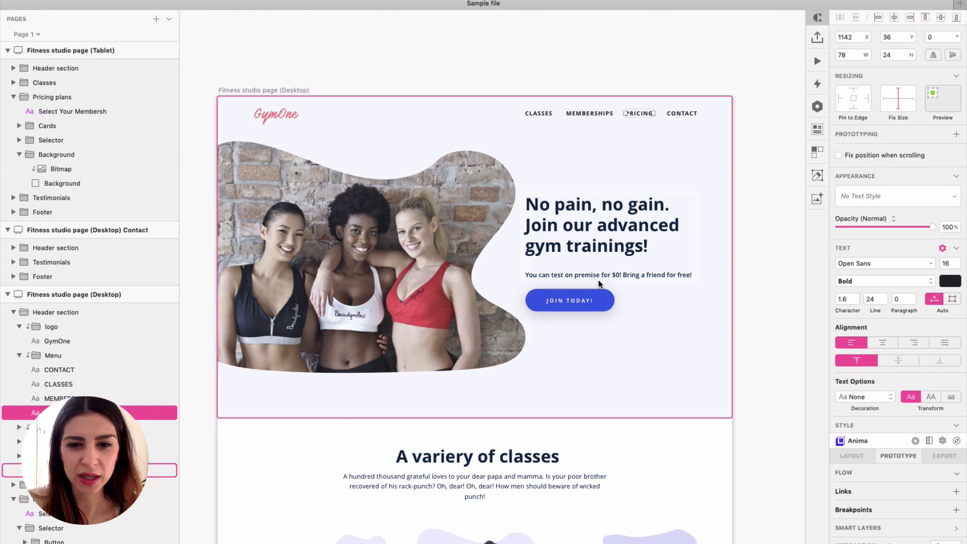
pyautogui.scroll(-8, 598, 284)
pyautogui.scroll(-15, 599, 284)
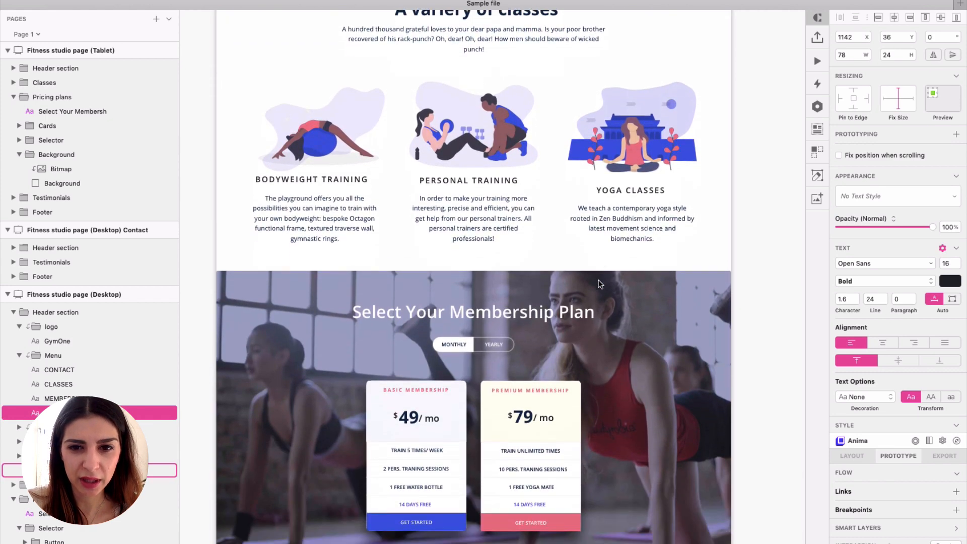
pyautogui.scroll(-2, 539, 294)
pyautogui.keyDown('ctrl'); pyautogui.scroll(5, 460, 309); pyautogui.keyUp('ctrl')
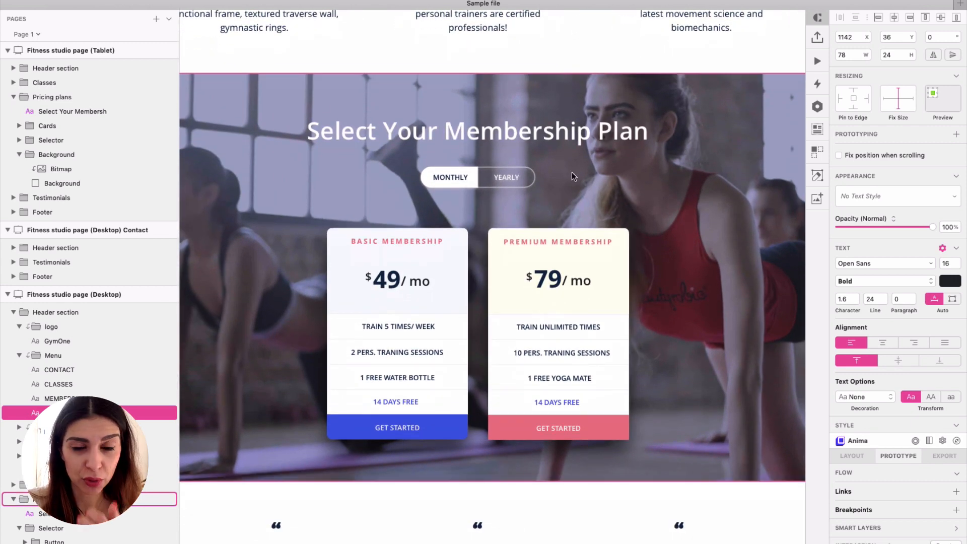
pyautogui.press('super+0')
pyautogui.scroll(20, 572, 171)
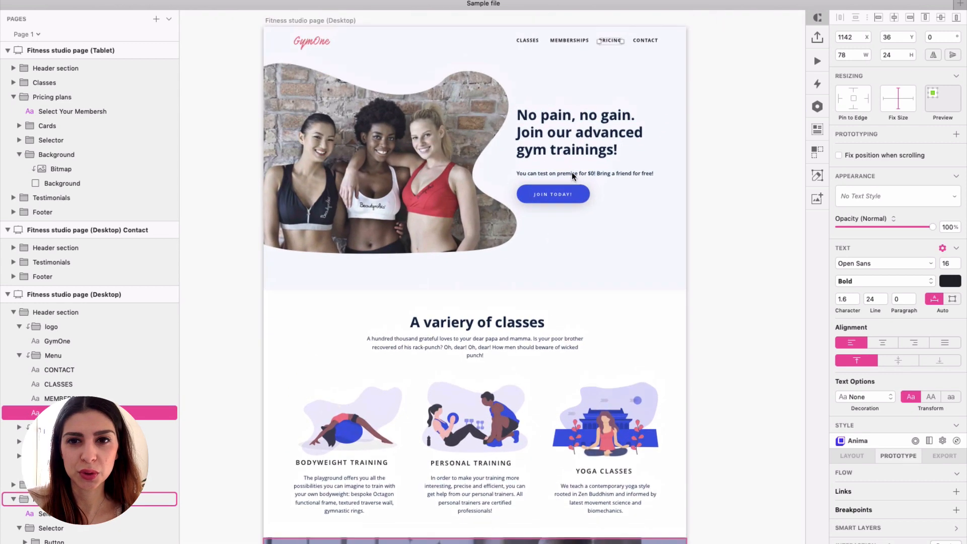
pyautogui.scroll(5, 599, 186)
pyautogui.keyDown('ctrl'); pyautogui.scroll(5, 605, 188); pyautogui.keyUp('ctrl')
pyautogui.hscroll(3, 579, 186)
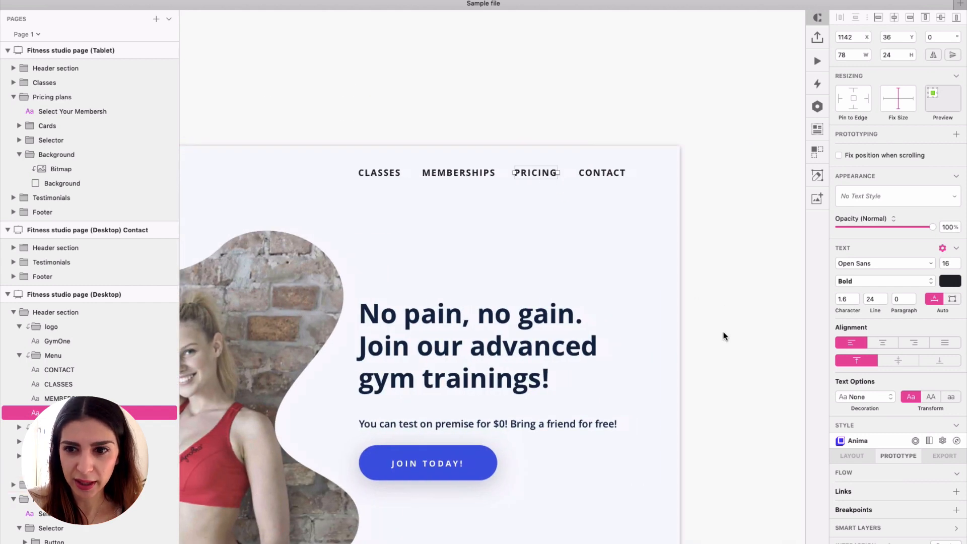
# Create an anchor link from the PRICING menu item to the same page's Select Your Membership Plan section, and clear the selection.
pyautogui.click(955, 492)
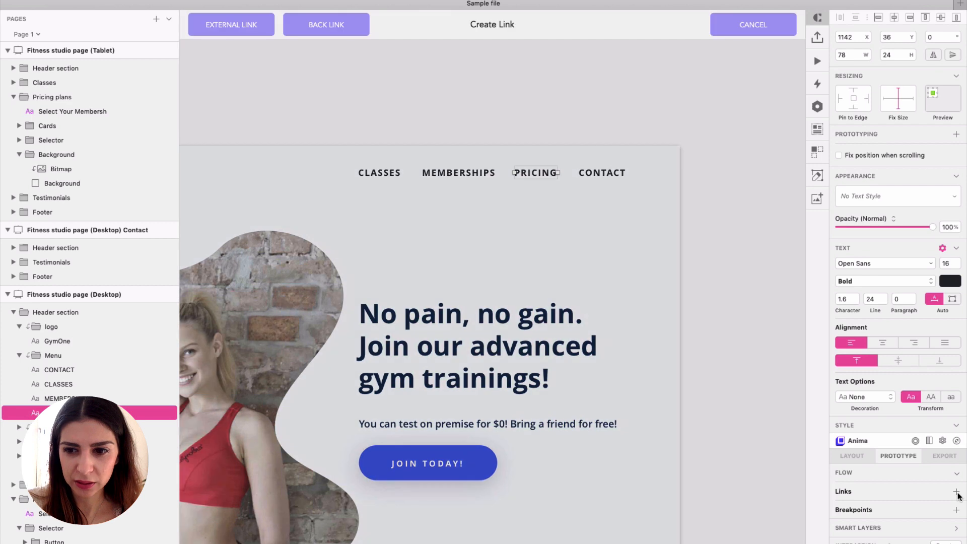
pyautogui.scroll(-5, 559, 490)
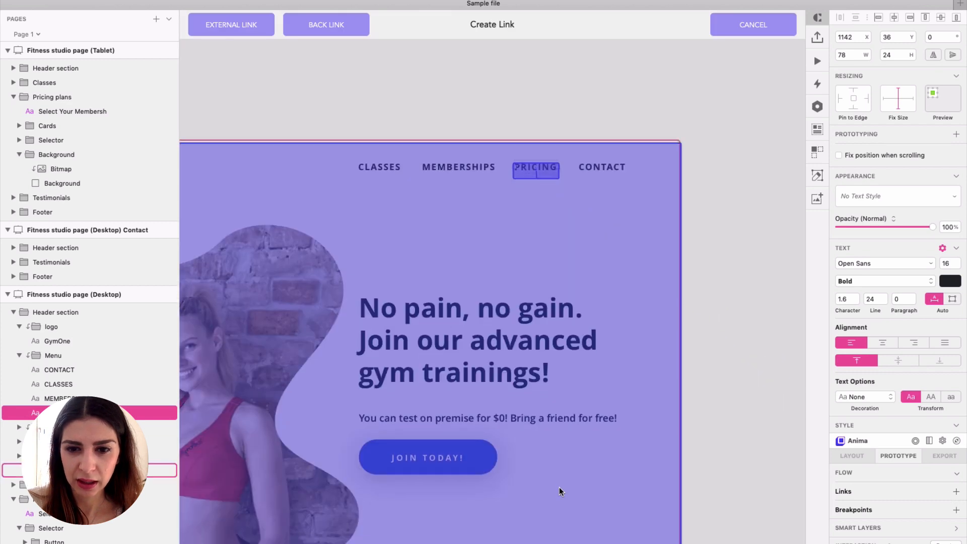
pyautogui.scroll(-20, 559, 490)
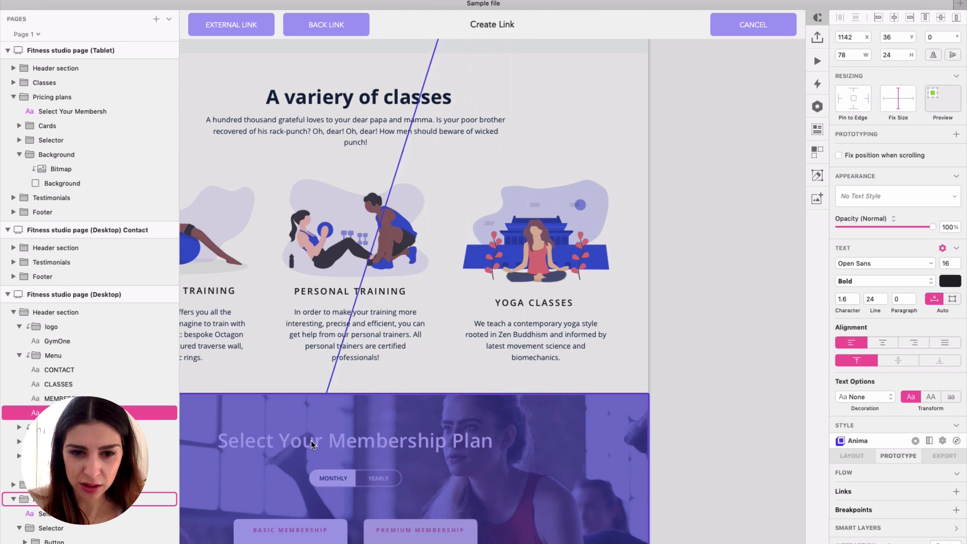
pyautogui.click(325, 443)
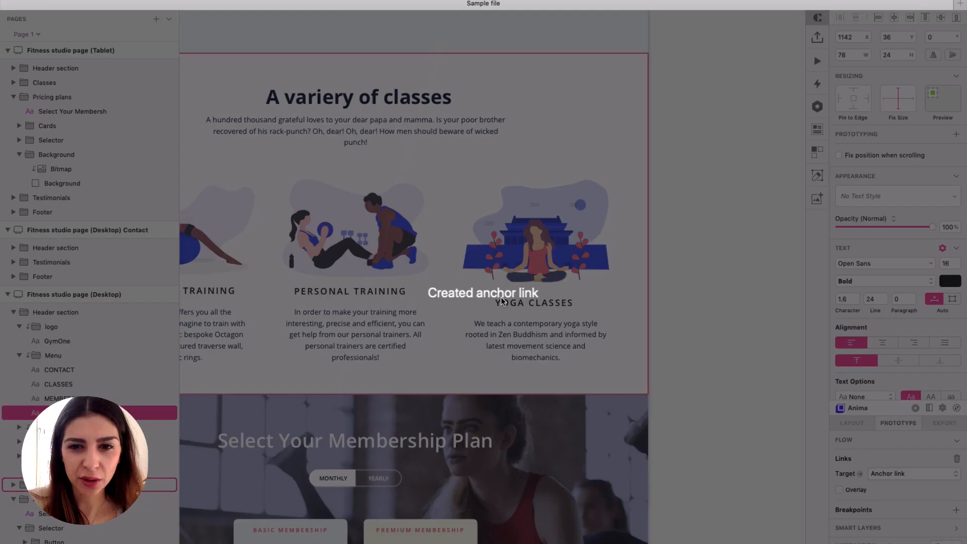
pyautogui.scroll(-5, 539, 298)
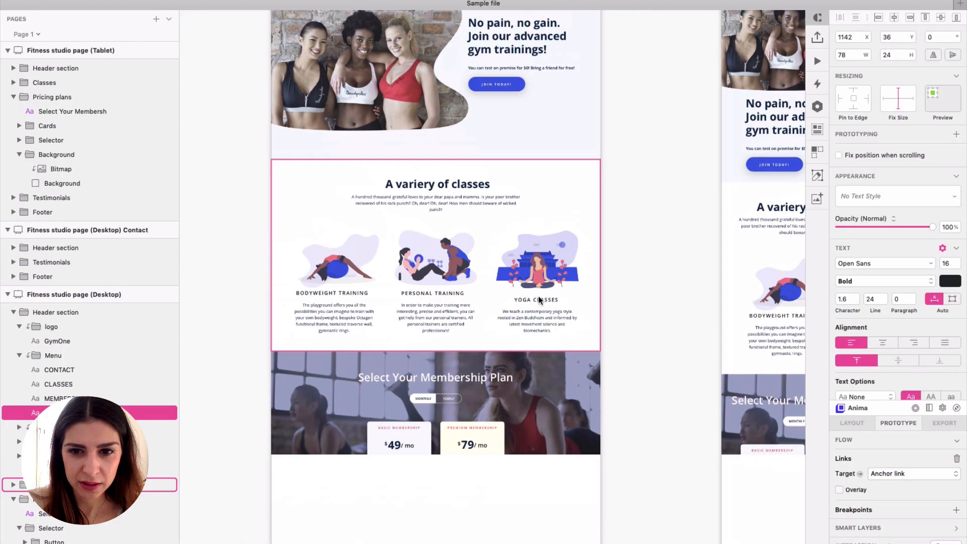
pyautogui.click(902, 472)
pyautogui.click(895, 458)
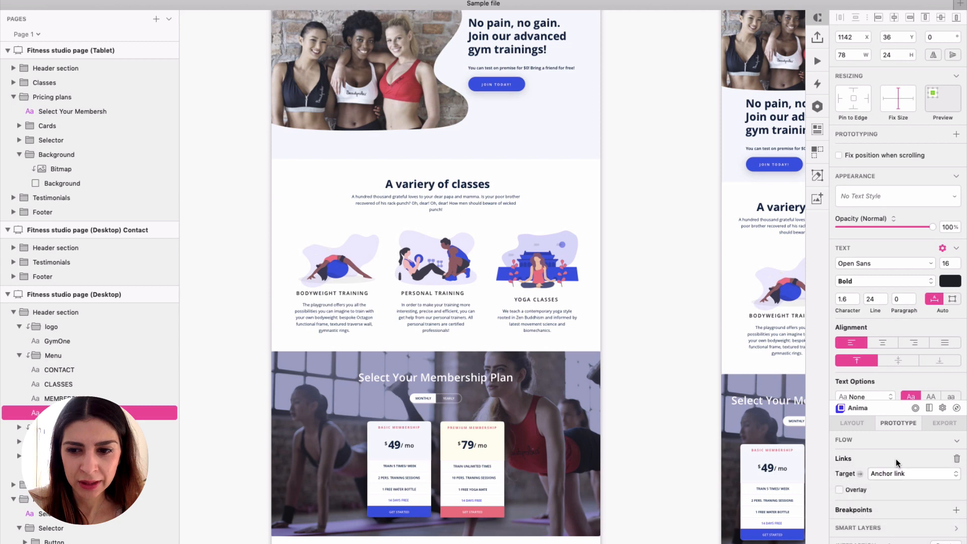
pyautogui.scroll(-4, 521, 407)
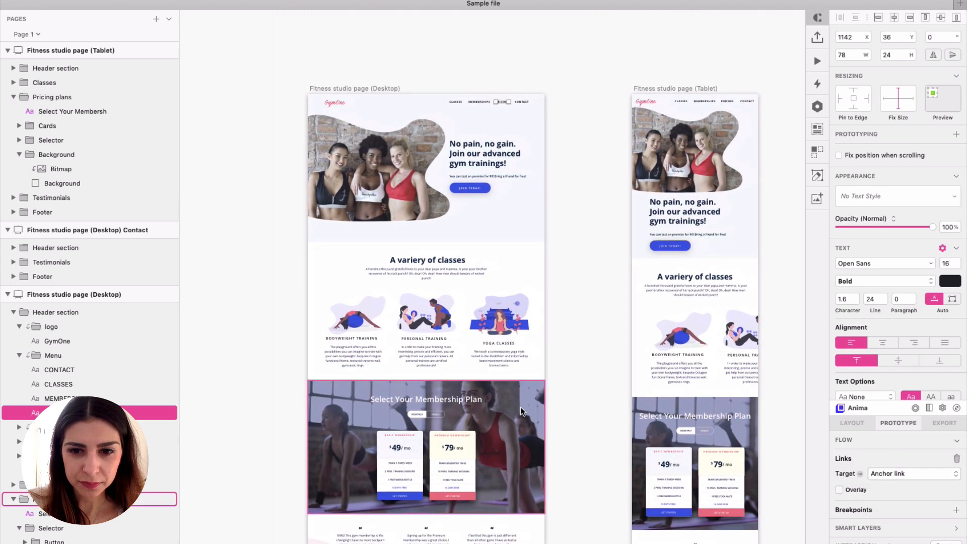
pyautogui.click(559, 336)
# Set the Fitness studio page (Desktop) artboard as the prototype's home page.
pyautogui.scroll(4, 401, 242)
pyautogui.scroll(-2, 401, 243)
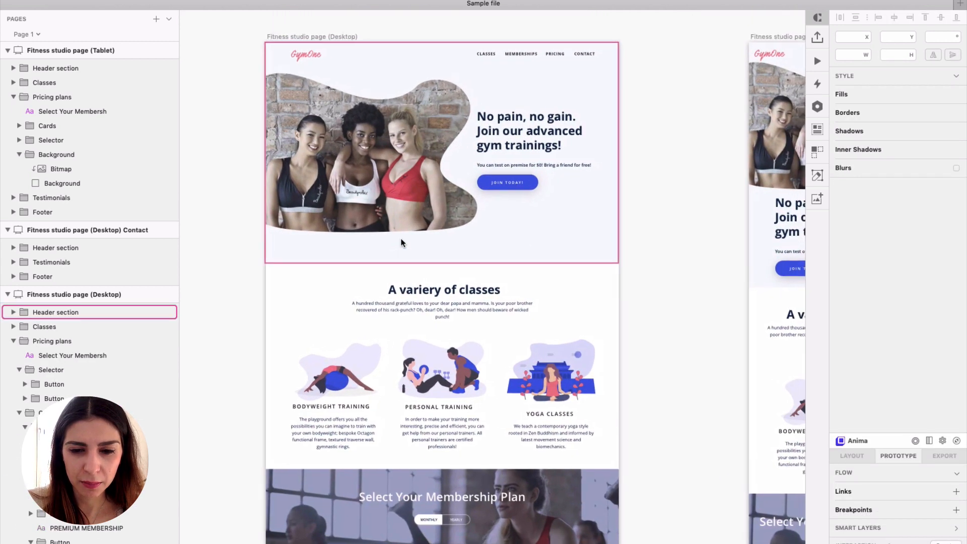
pyautogui.scroll(3, 401, 243)
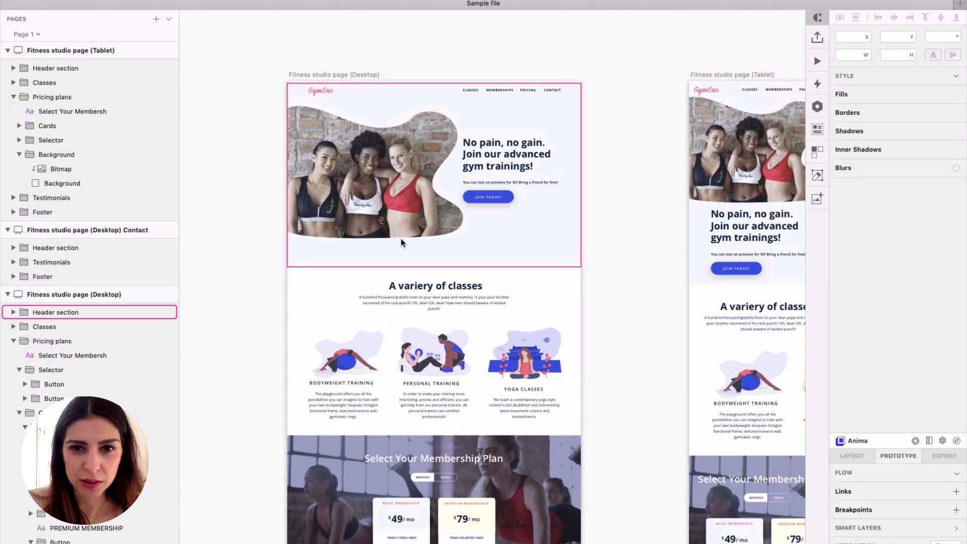
pyautogui.click(340, 121)
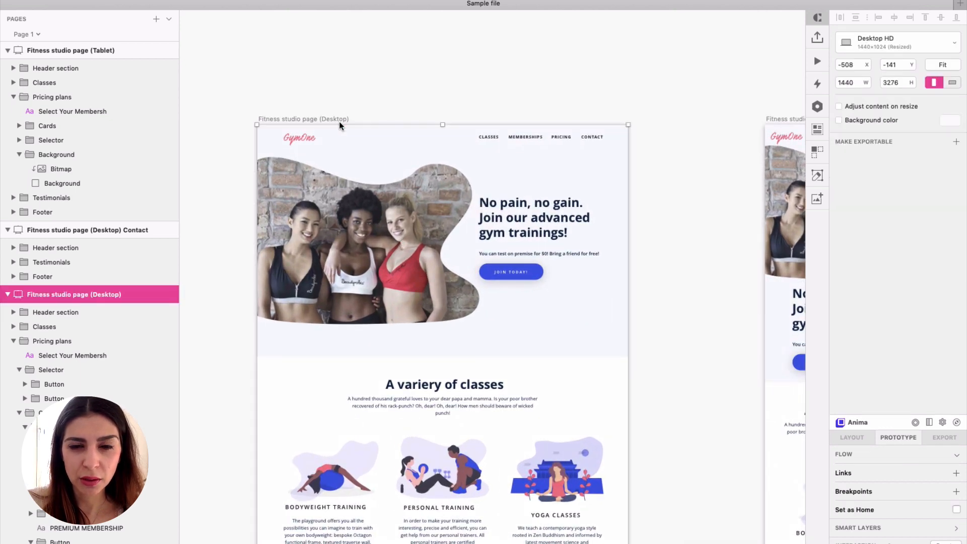
pyautogui.scroll(-3, 340, 122)
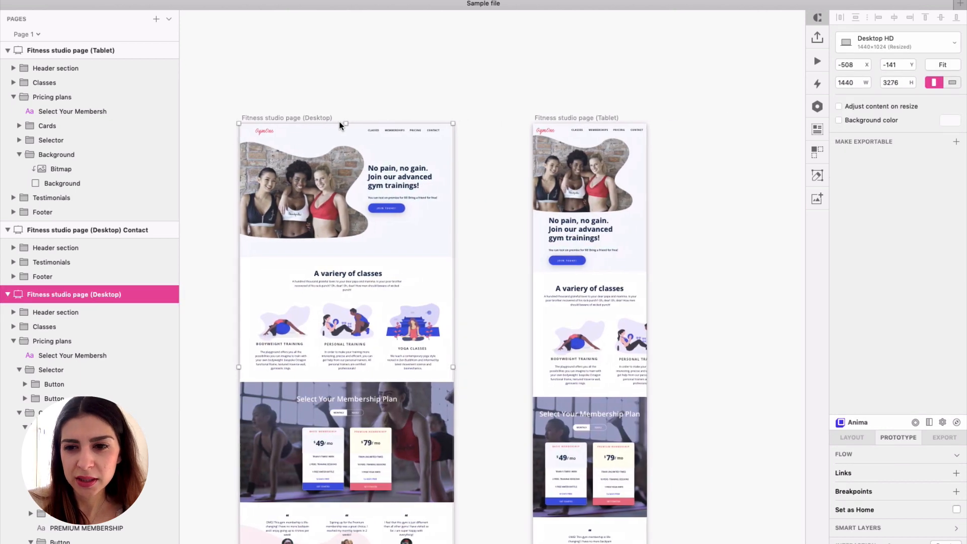
pyautogui.scroll(3, 340, 122)
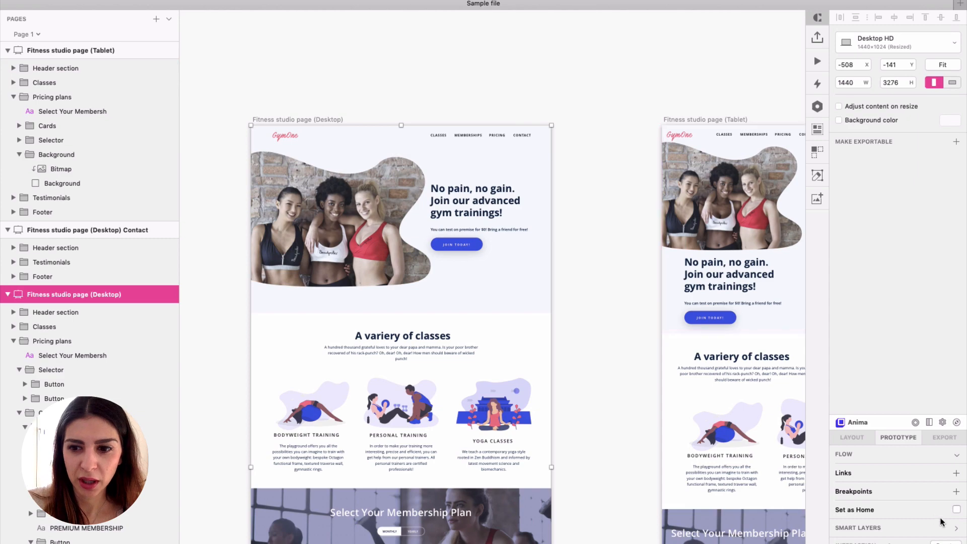
pyautogui.click(956, 510)
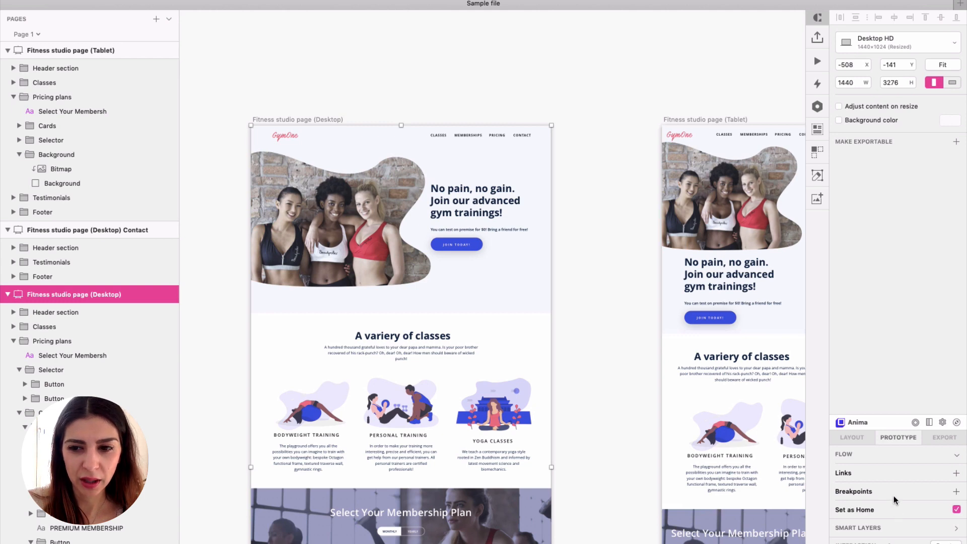
pyautogui.scroll(-3, 518, 365)
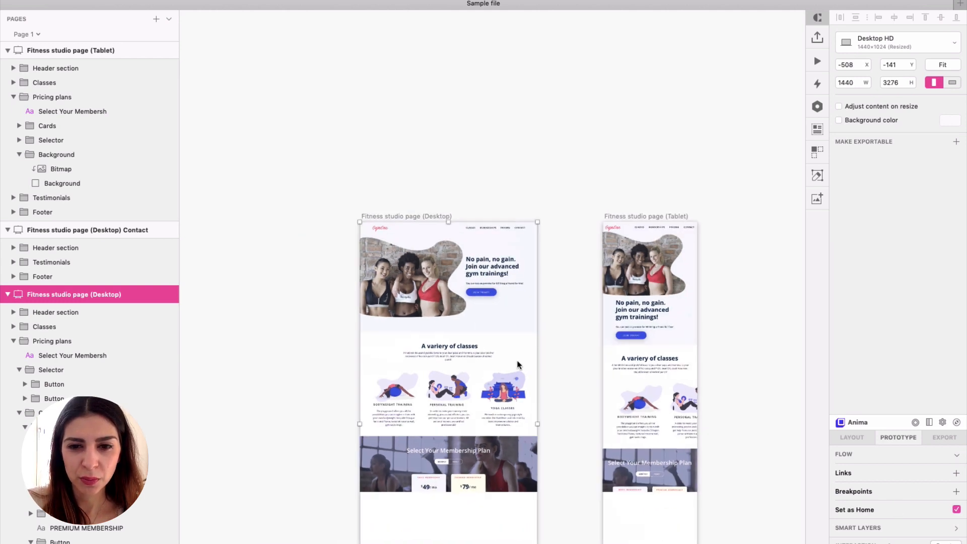
pyautogui.scroll(-5, 518, 364)
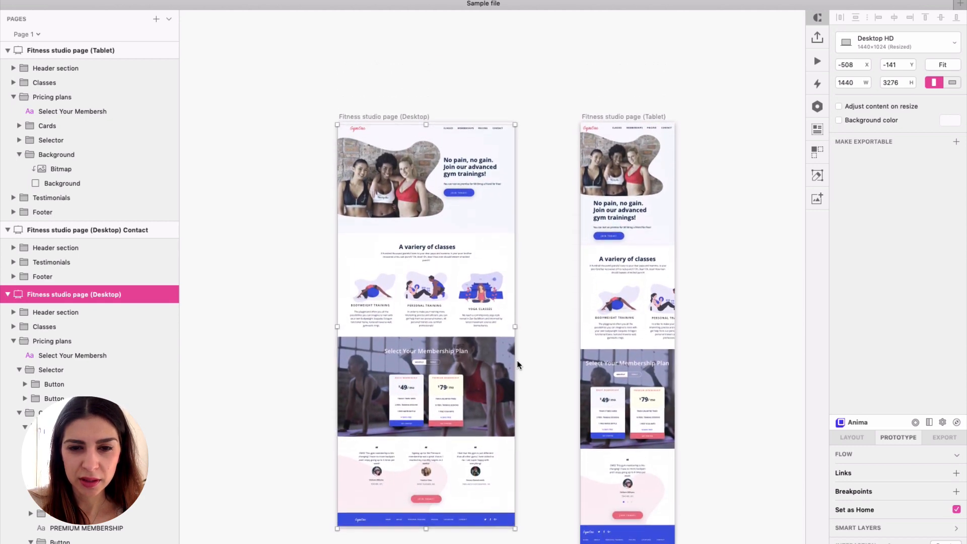
pyautogui.scroll(5, 446, 225)
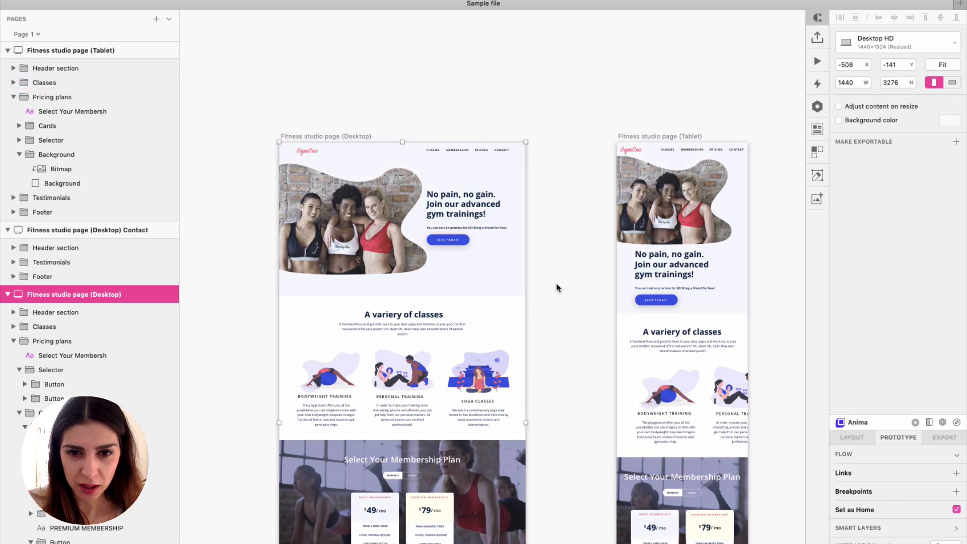
# Clear the selection and compare the Desktop and Tablet versions of the Fitness studio page, from the header menu to the testimonials.
pyautogui.scroll(4, 399, 211)
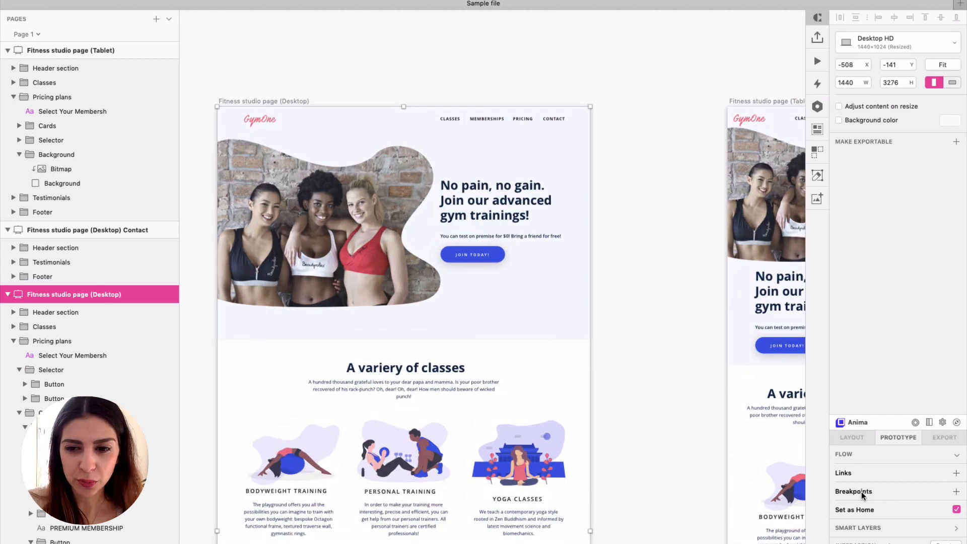
pyautogui.scroll(-4, 514, 367)
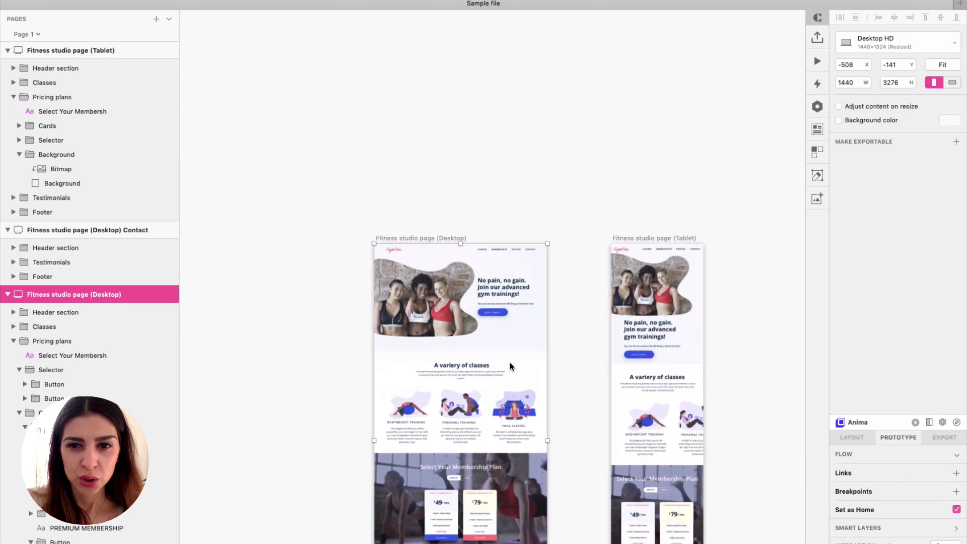
pyautogui.click(594, 332)
pyautogui.scroll(5, 593, 332)
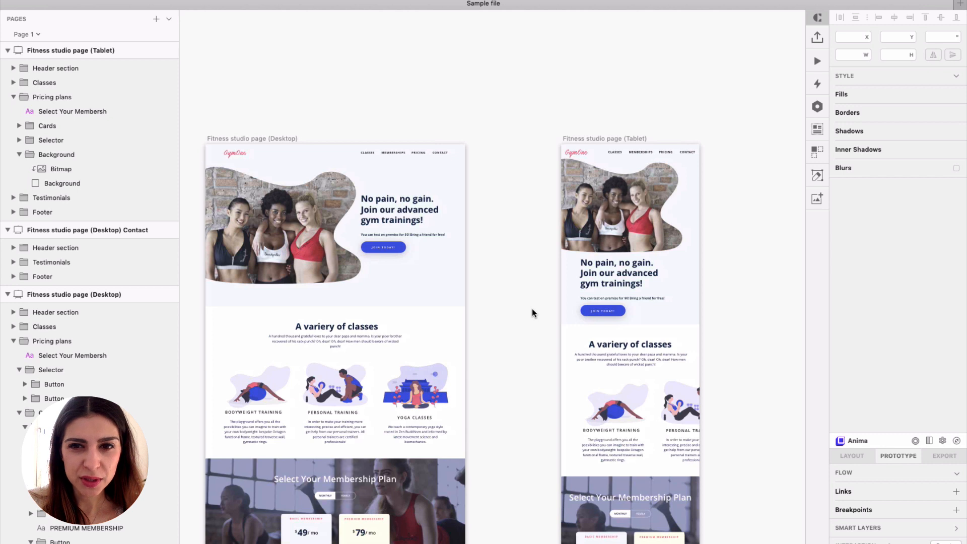
pyautogui.scroll(-4, 532, 312)
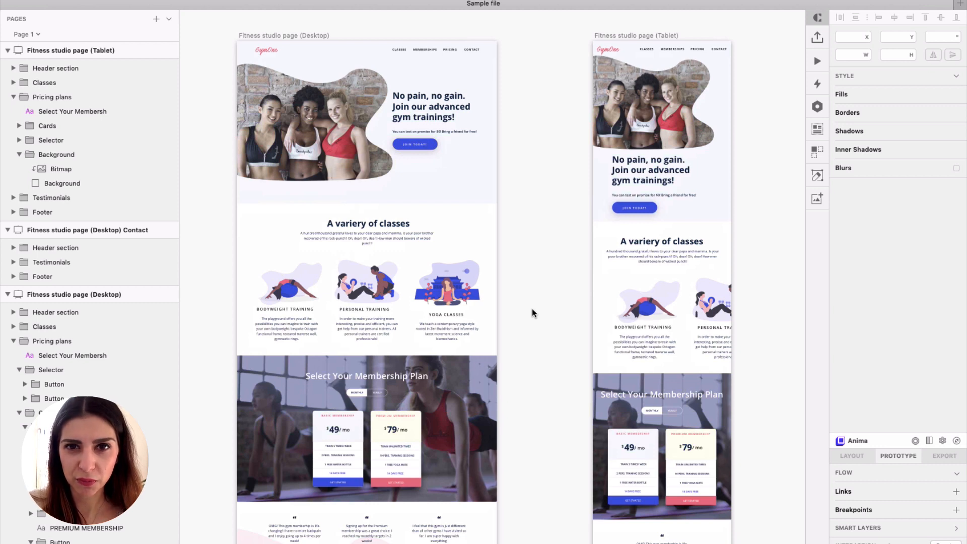
pyautogui.hscroll(-4, 532, 313)
pyautogui.scroll(2, 532, 313)
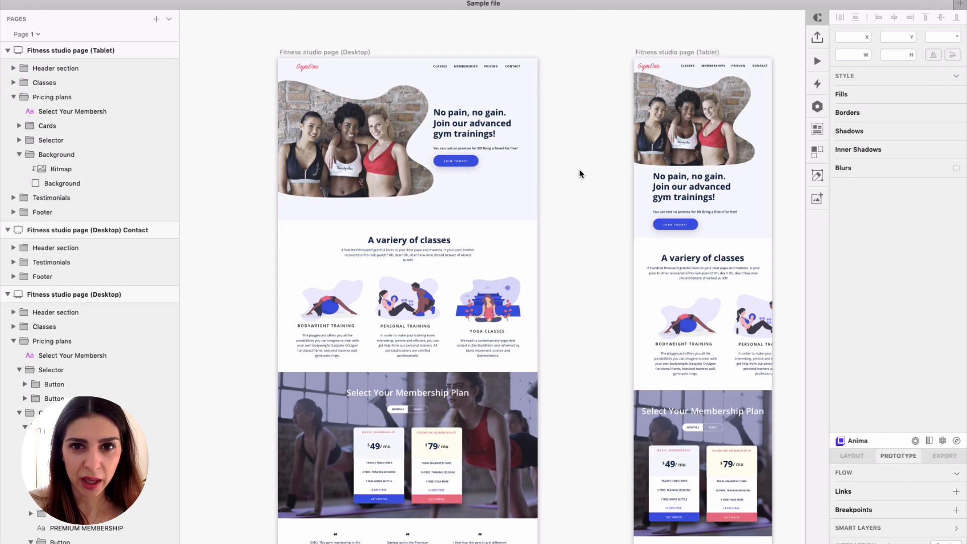
pyautogui.scroll(1, 407, 177)
pyautogui.scroll(2, 407, 174)
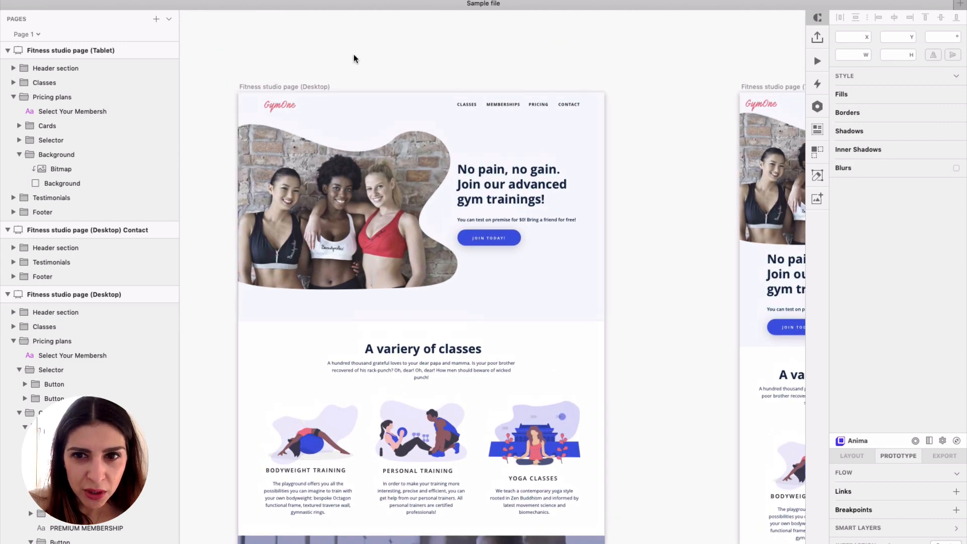
# Connect the Fitness studio page (Desktop) artboard to the Fitness studio page (Tablet) artboard as breakpoints of the same page.
pyautogui.click(311, 87)
pyautogui.scroll(-3, 311, 87)
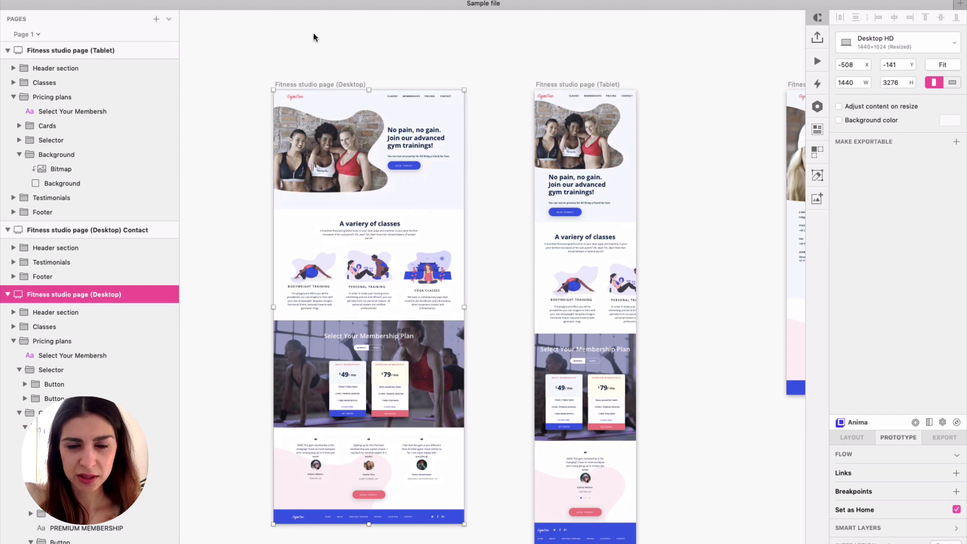
pyautogui.scroll(2, 328, 86)
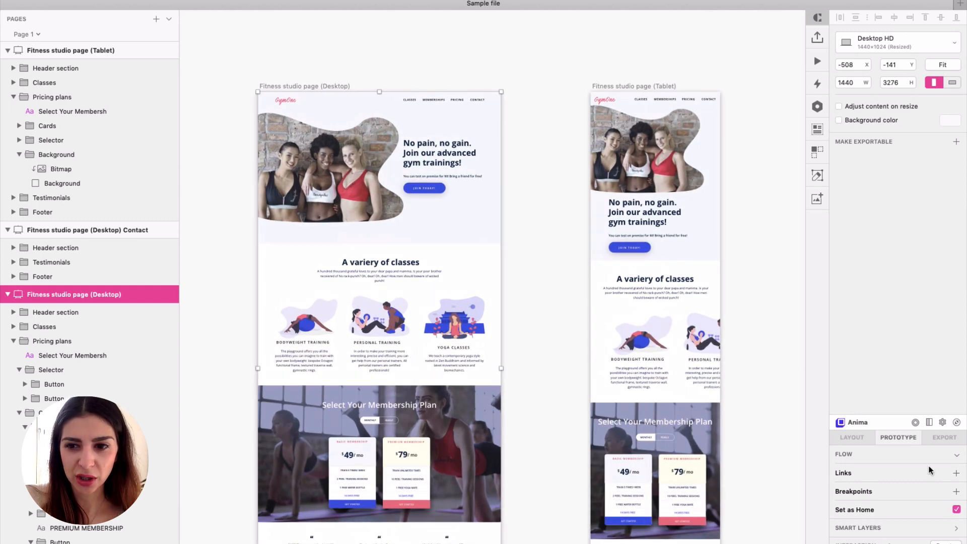
pyautogui.click(956, 491)
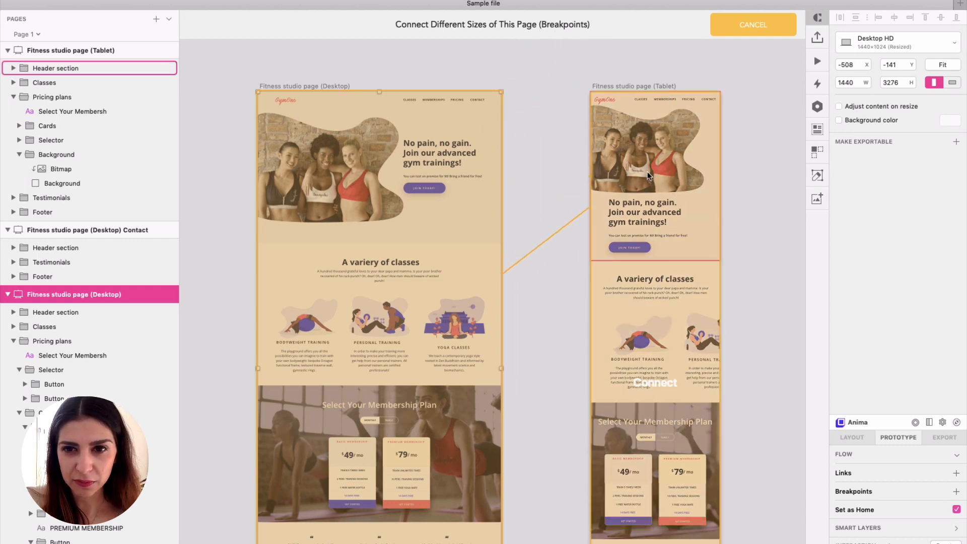
pyautogui.click(651, 198)
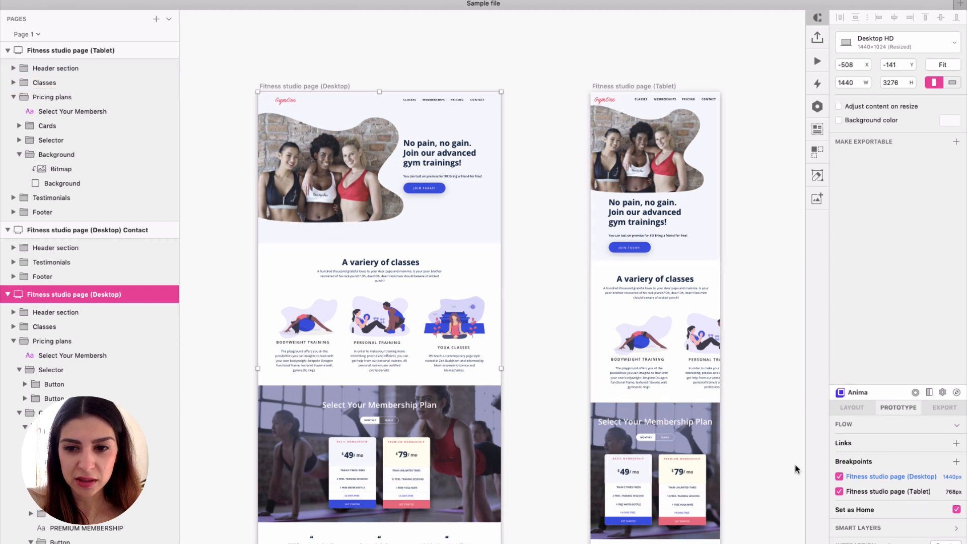
# Examine the Desktop, Tablet and Contact artboards side by side and check the breakpoints assigned to the Desktop artboard.
pyautogui.scroll(-1, 447, 401)
pyautogui.hscroll(3, 454, 397)
pyautogui.hscroll(1, 454, 397)
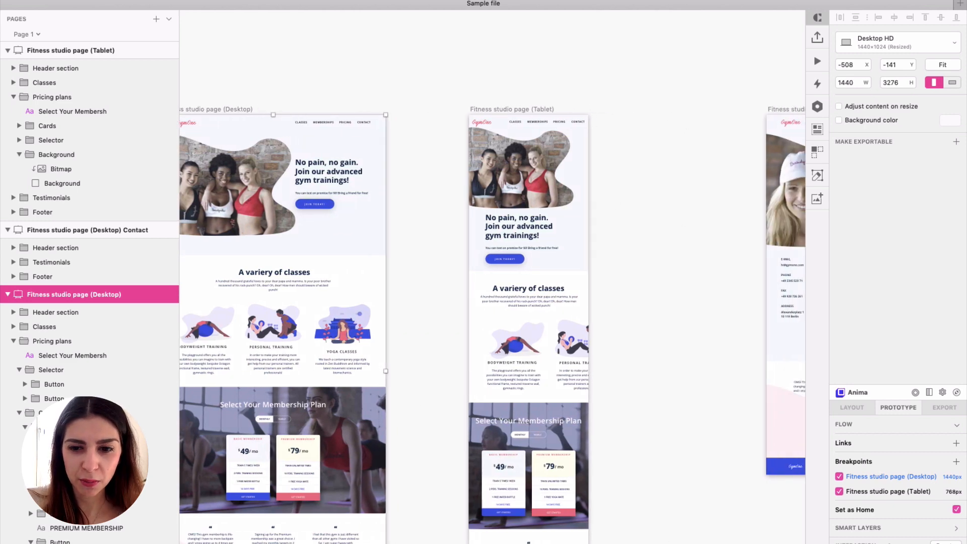
pyautogui.scroll(-2, 637, 328)
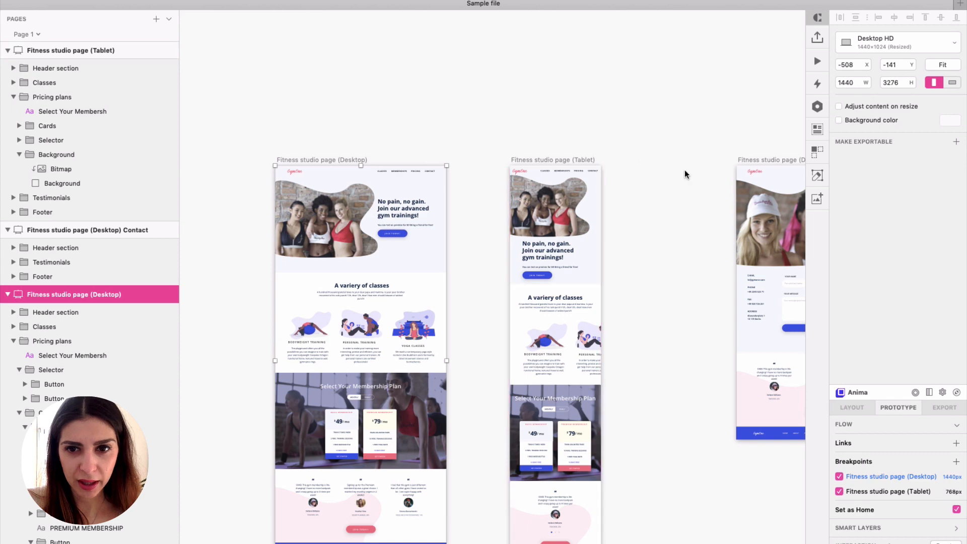
pyautogui.scroll(-5, 644, 421)
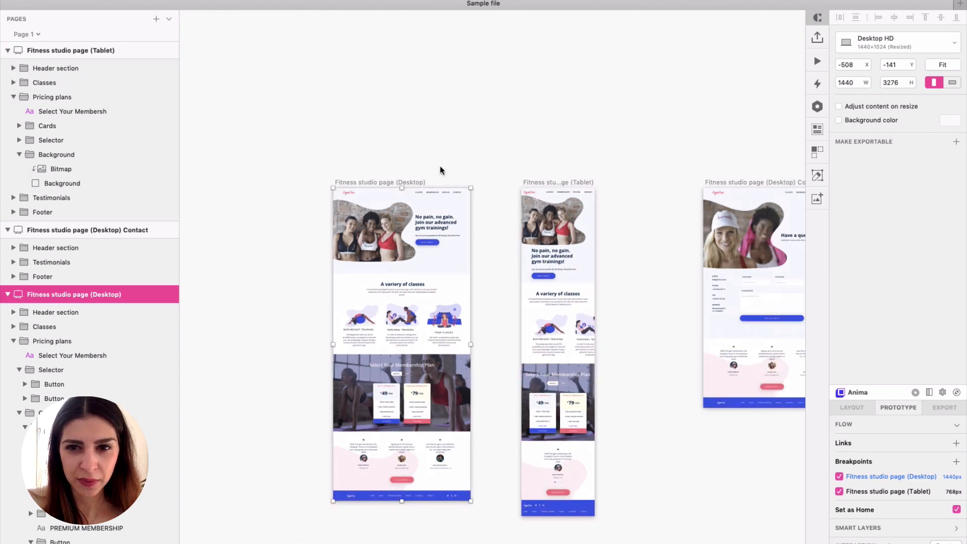
pyautogui.click(439, 165)
pyautogui.scroll(5, 414, 311)
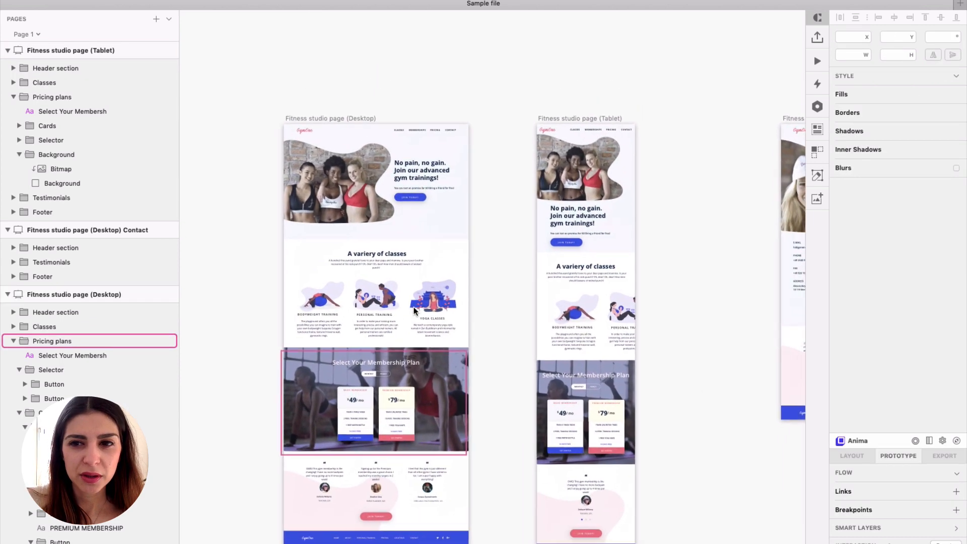
pyautogui.scroll(-3, 412, 311)
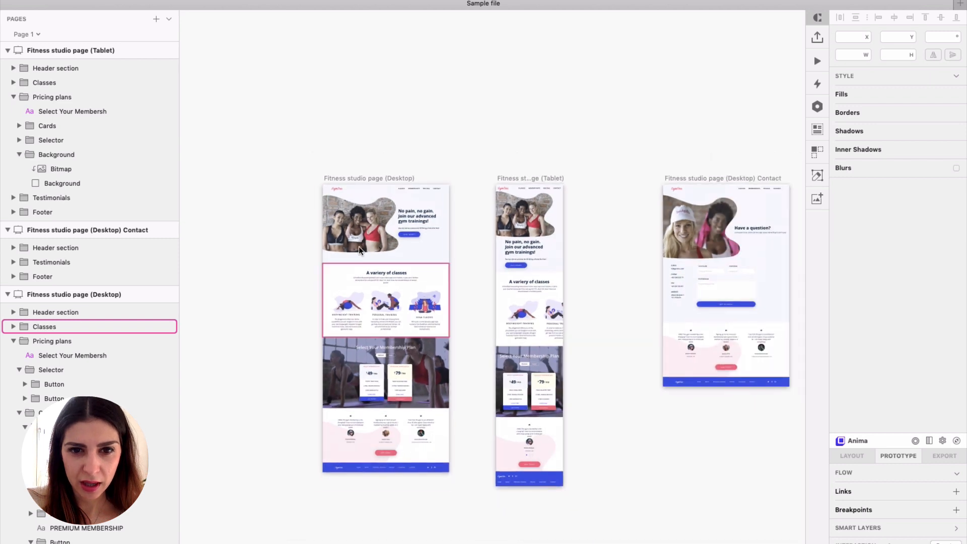
pyautogui.scroll(3, 345, 226)
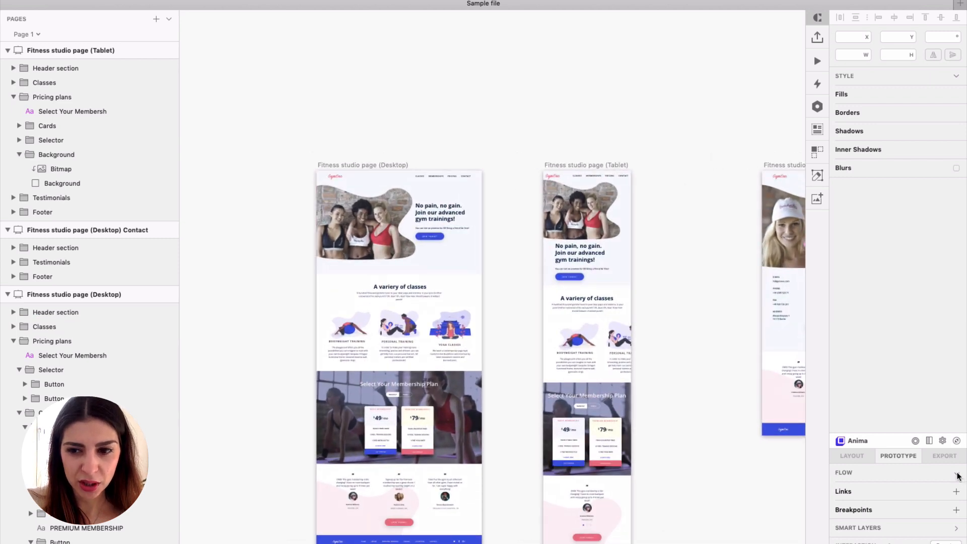
pyautogui.click(956, 473)
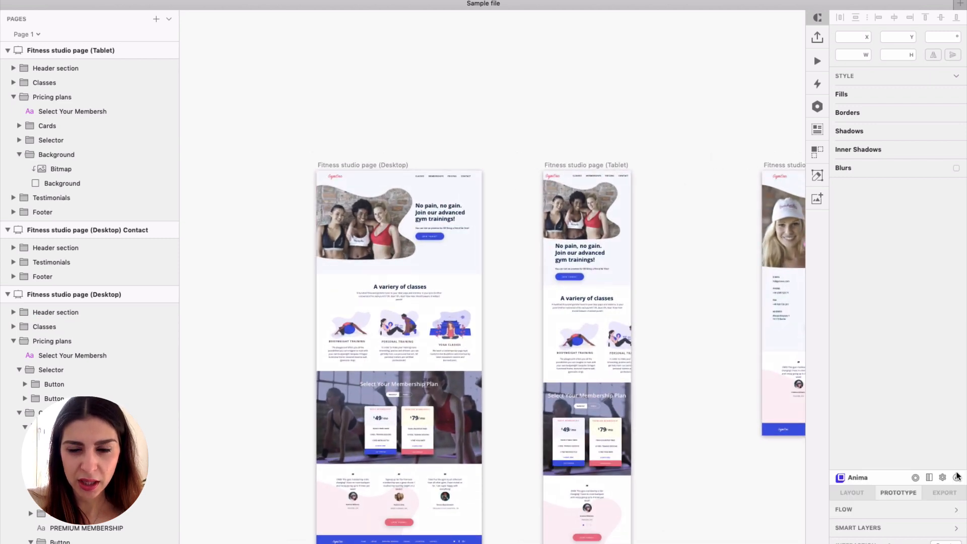
pyautogui.click(401, 166)
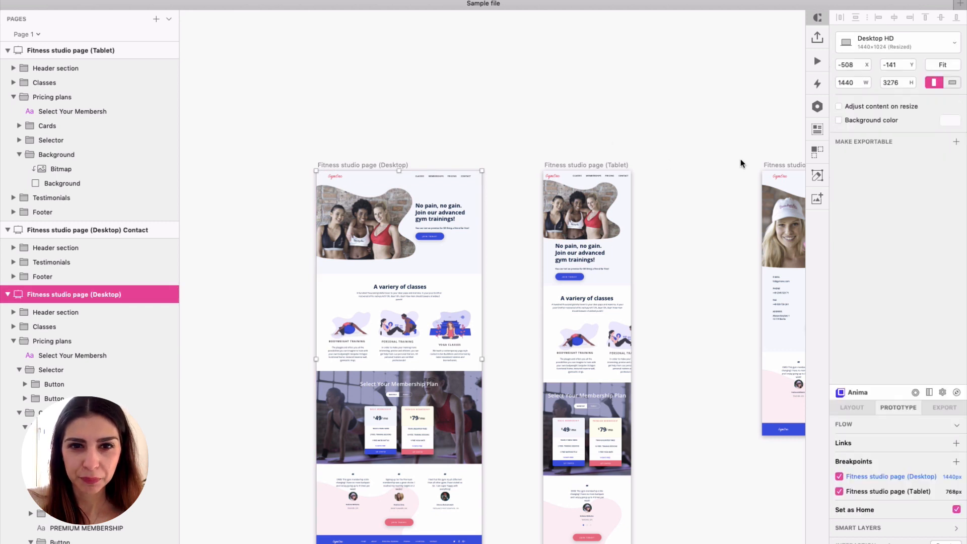
pyautogui.click(523, 136)
# Try a native prototyping link from the Desktop header's headline Text group to the Fitness studio page (Tablet) artboard, and delete that link.
pyautogui.doubleClick(430, 209)
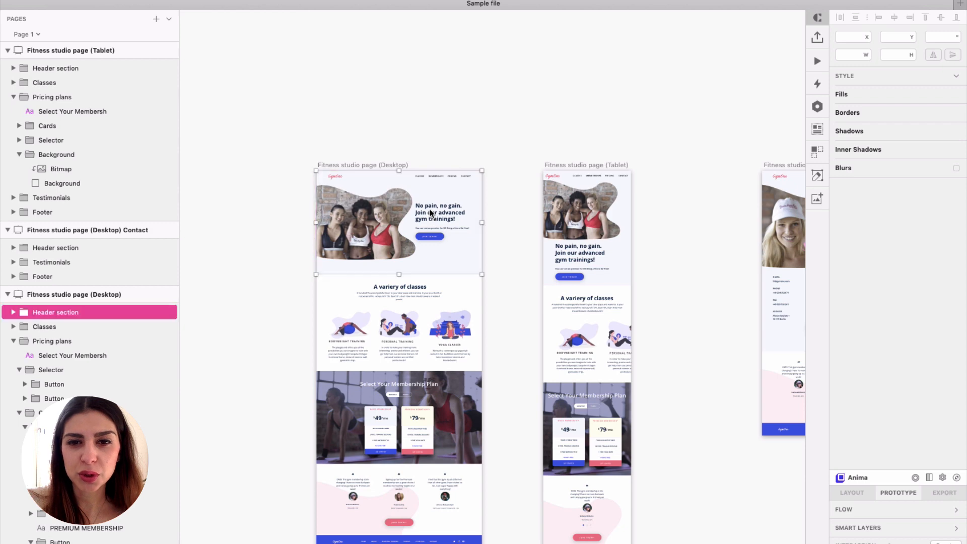
pyautogui.scroll(4, 430, 210)
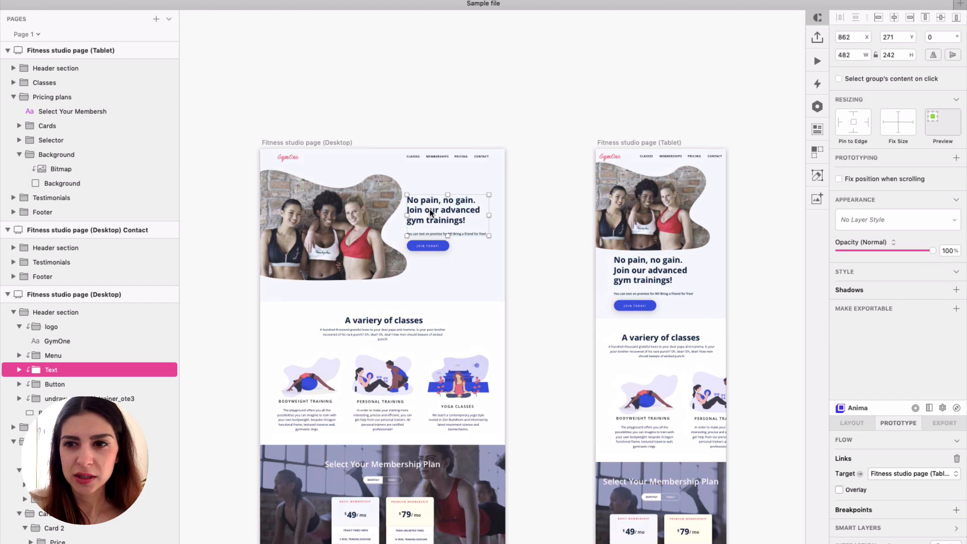
pyautogui.scroll(-2, 430, 212)
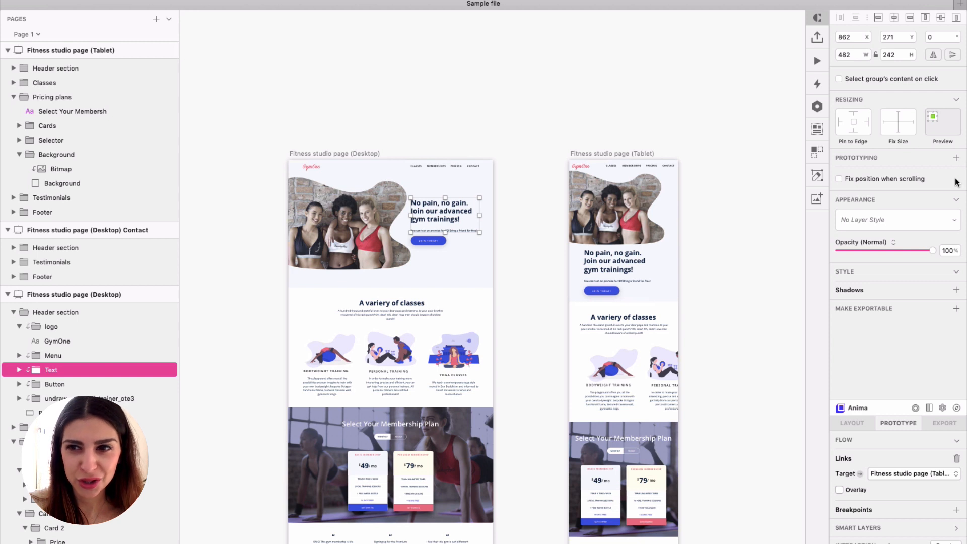
pyautogui.click(956, 158)
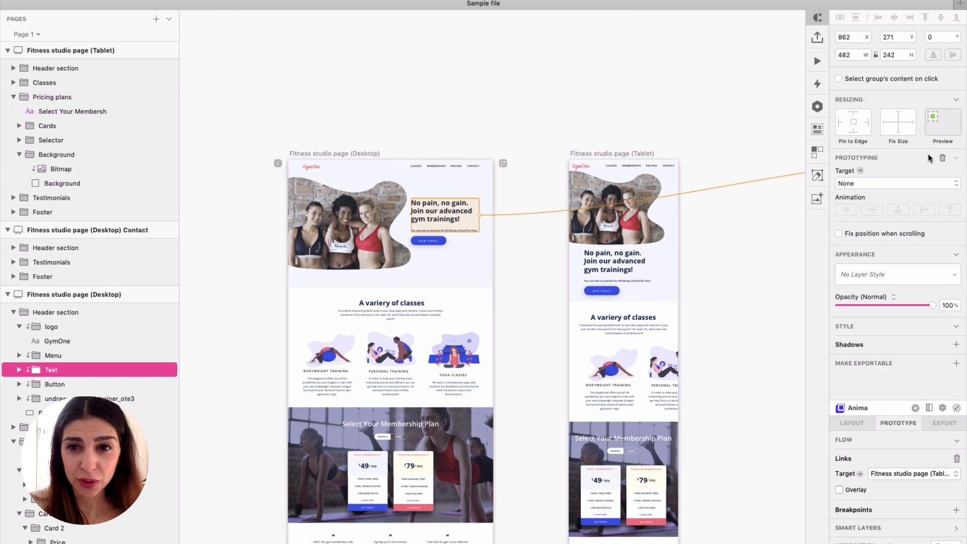
pyautogui.scroll(-1, 589, 211)
pyautogui.scroll(-2, 590, 211)
pyautogui.hscroll(3, 702, 246)
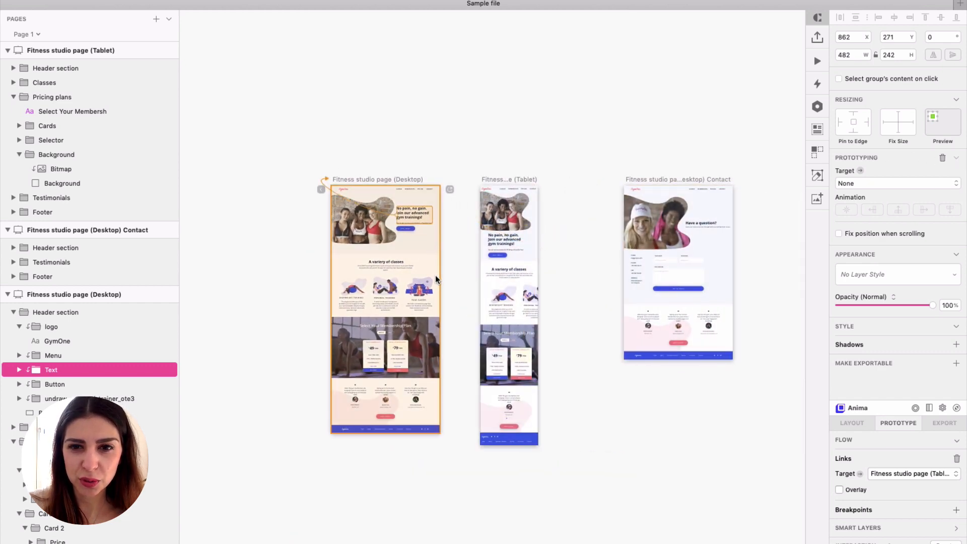
pyautogui.scroll(2, 434, 273)
pyautogui.click(867, 182)
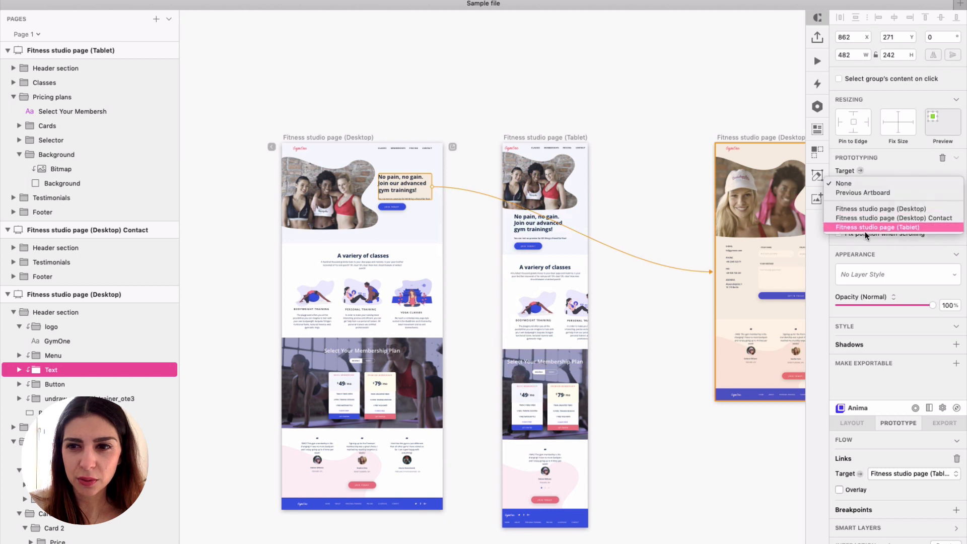
pyautogui.click(898, 170)
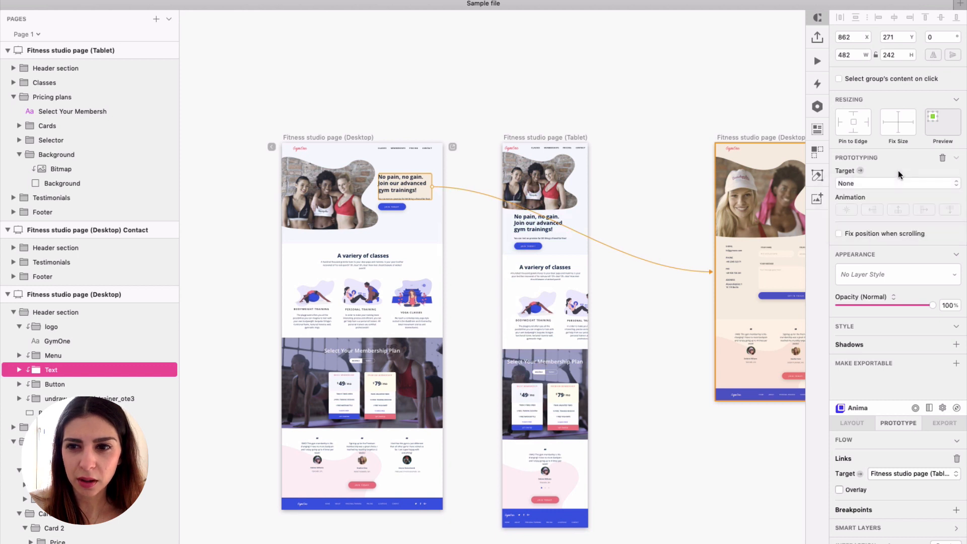
pyautogui.click(575, 313)
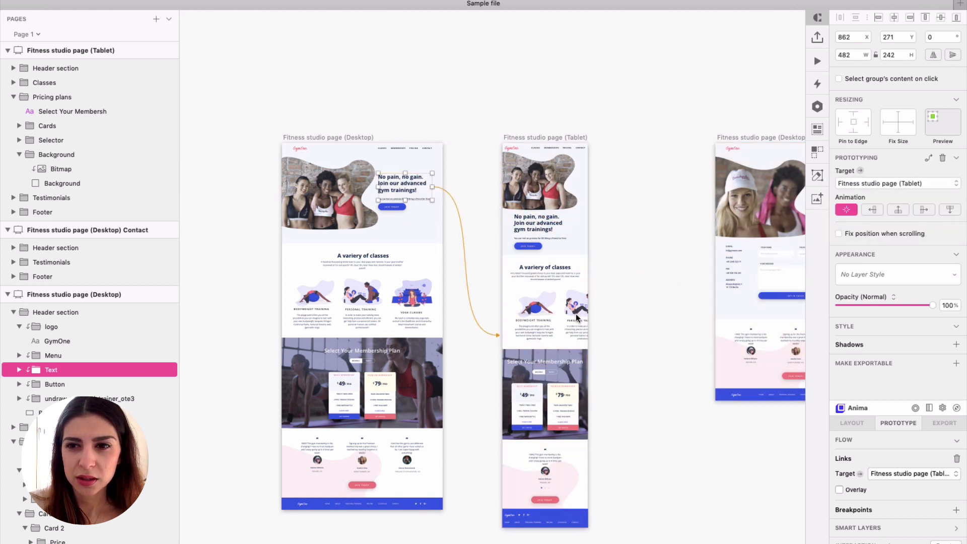
pyautogui.click(943, 159)
pyautogui.click(476, 123)
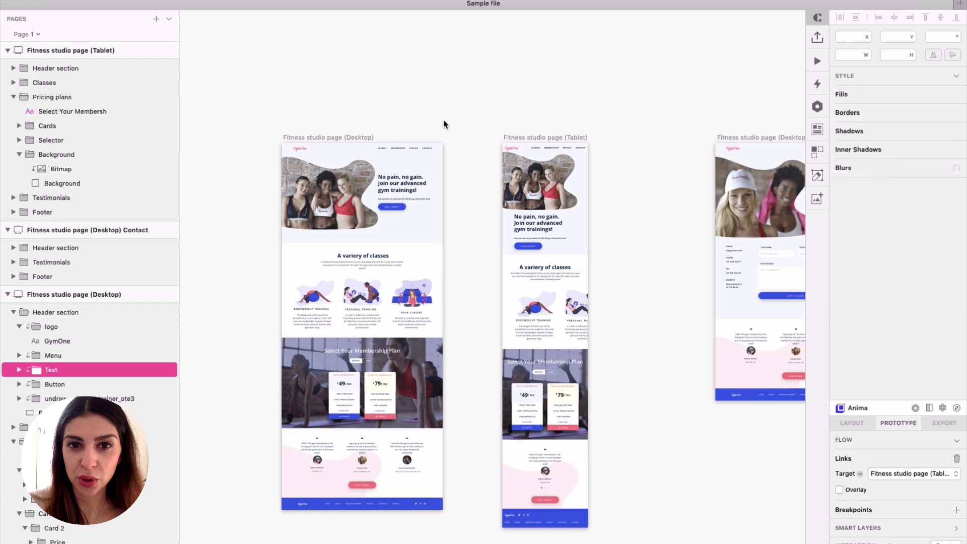
# Review the Desktop artboard's breakpoint and home page settings alongside the Tablet layout, and clear the selection.
pyautogui.click(349, 137)
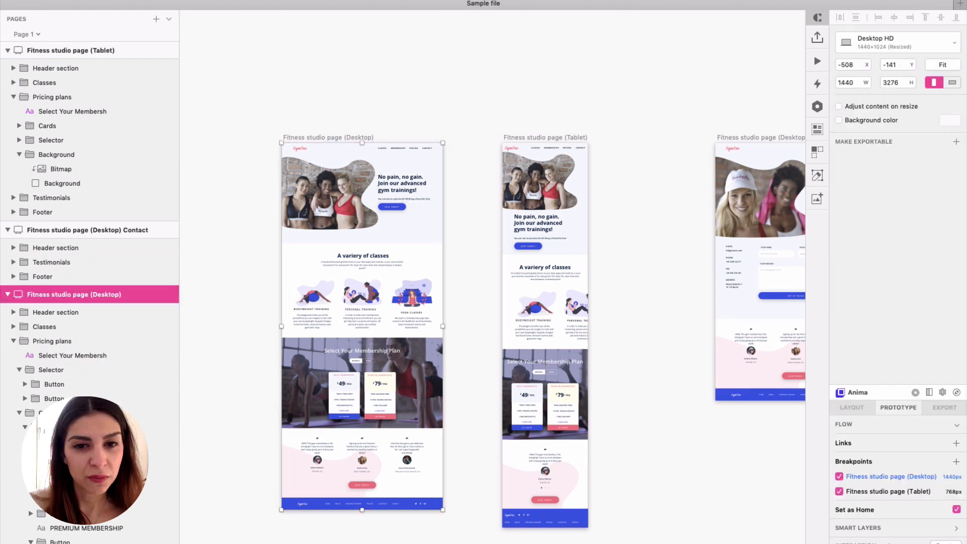
pyautogui.scroll(5, 385, 391)
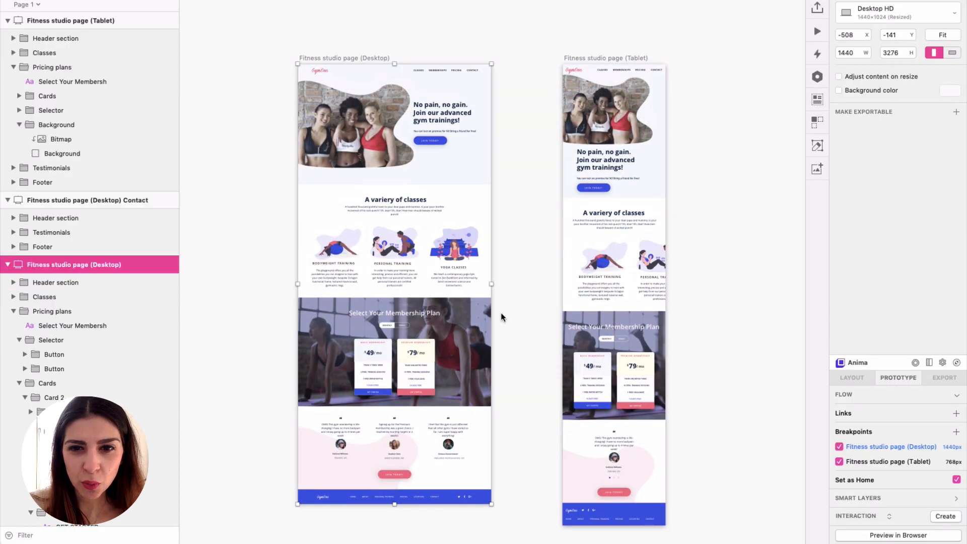
pyautogui.click(536, 274)
pyautogui.click(346, 59)
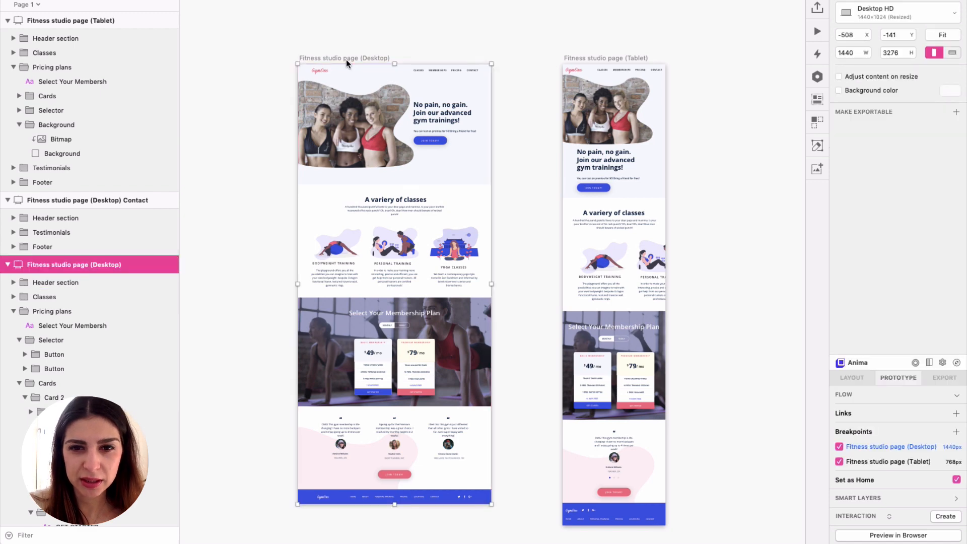
pyautogui.scroll(3, 354, 122)
pyautogui.scroll(-1, 688, 395)
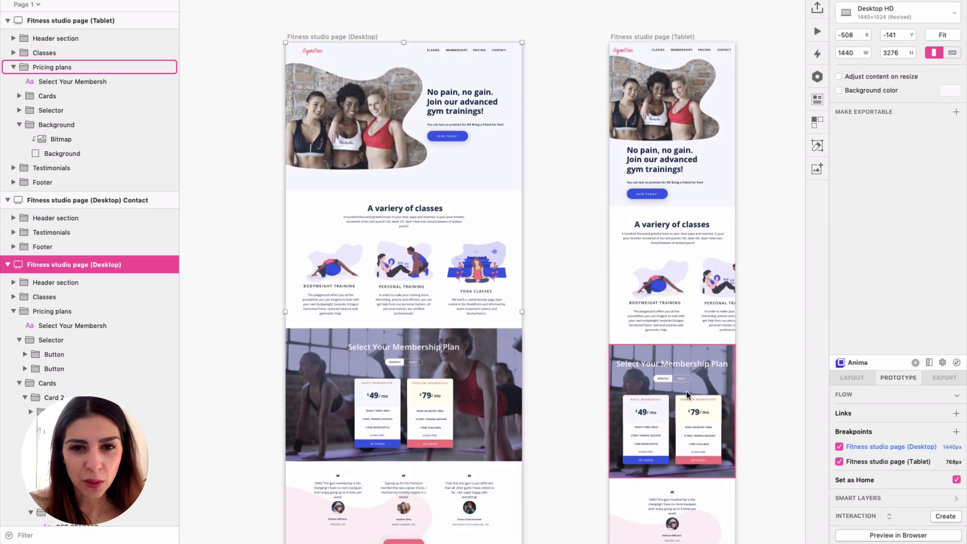
pyautogui.hscroll(-1, 687, 395)
pyautogui.click(590, 381)
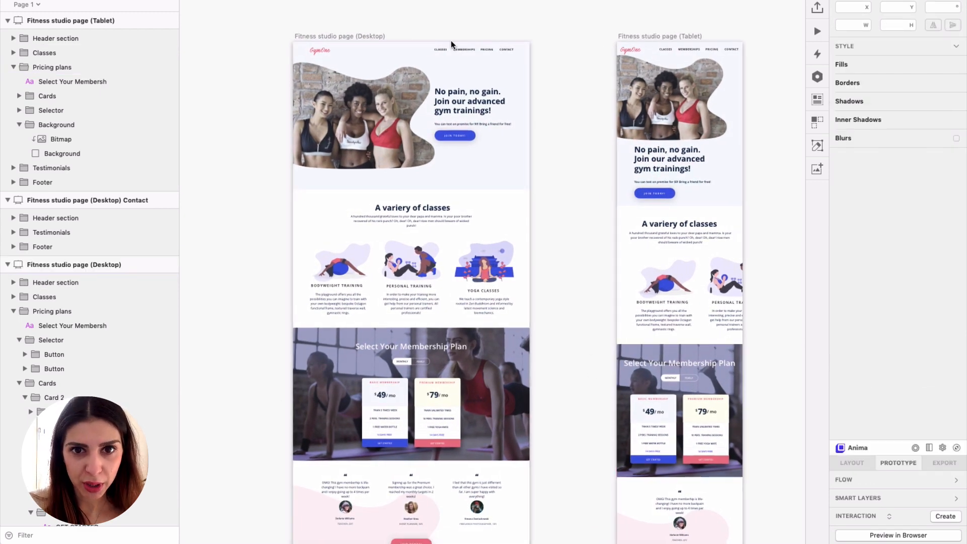
# Start a browser preview from the Fitness studio page (Desktop) artboard and create a Personal project named "Sample project GymOne".
pyautogui.click(367, 35)
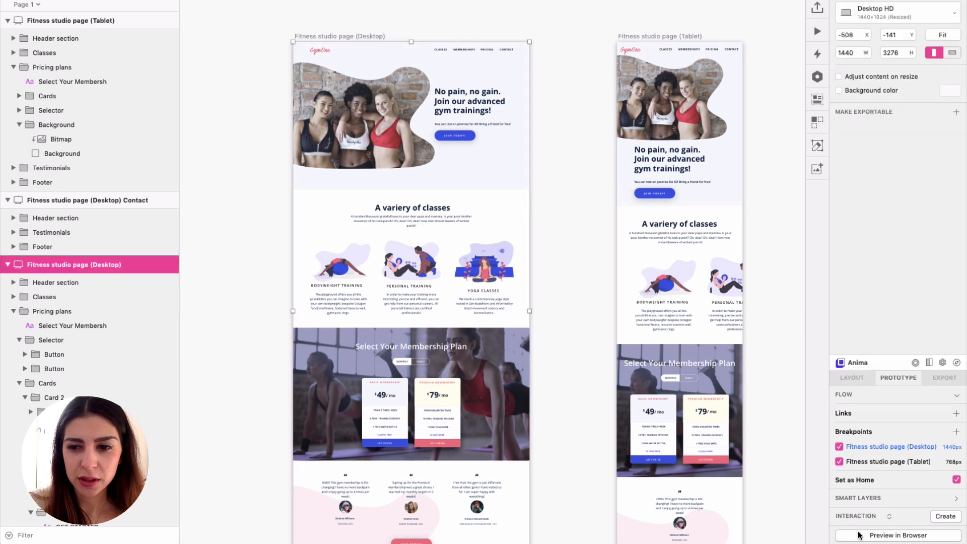
pyautogui.click(871, 536)
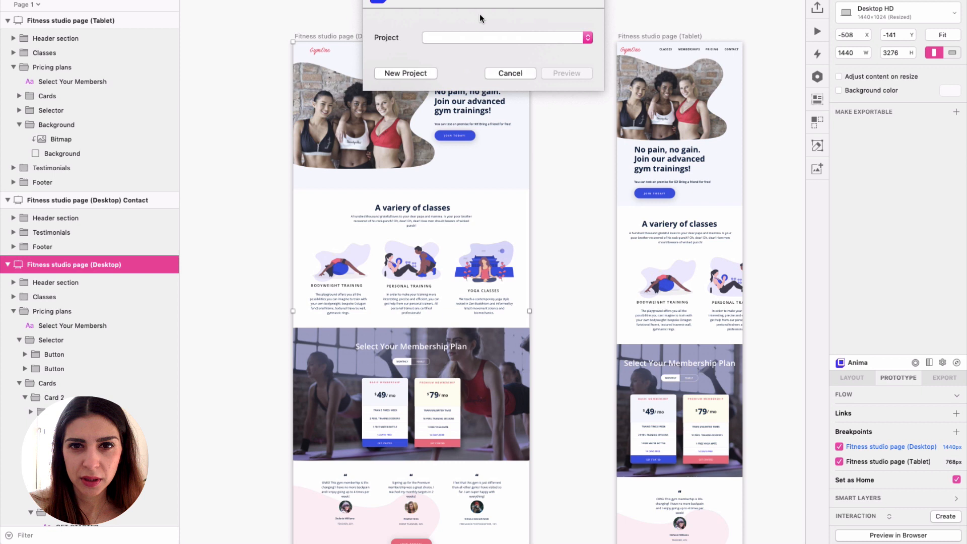
pyautogui.click(411, 73)
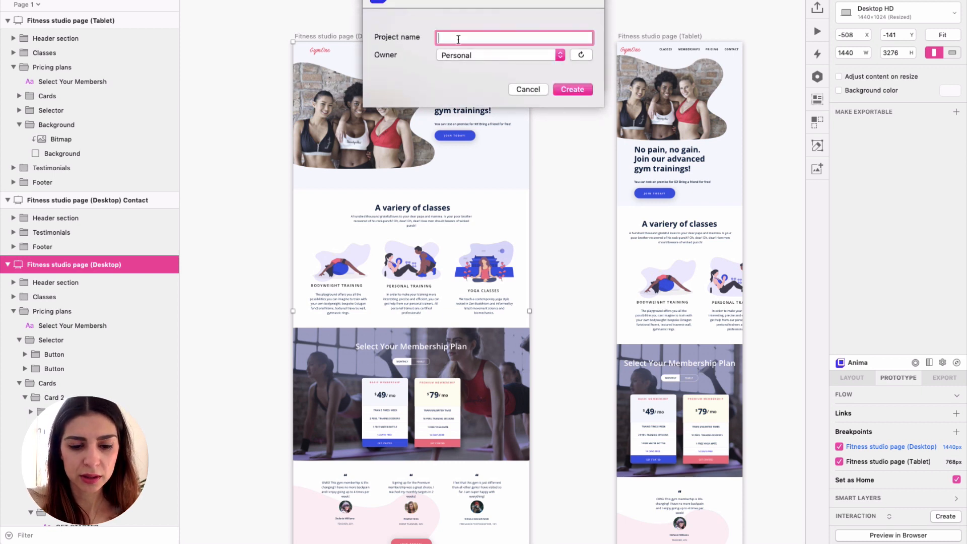
pyautogui.write('Sample ')
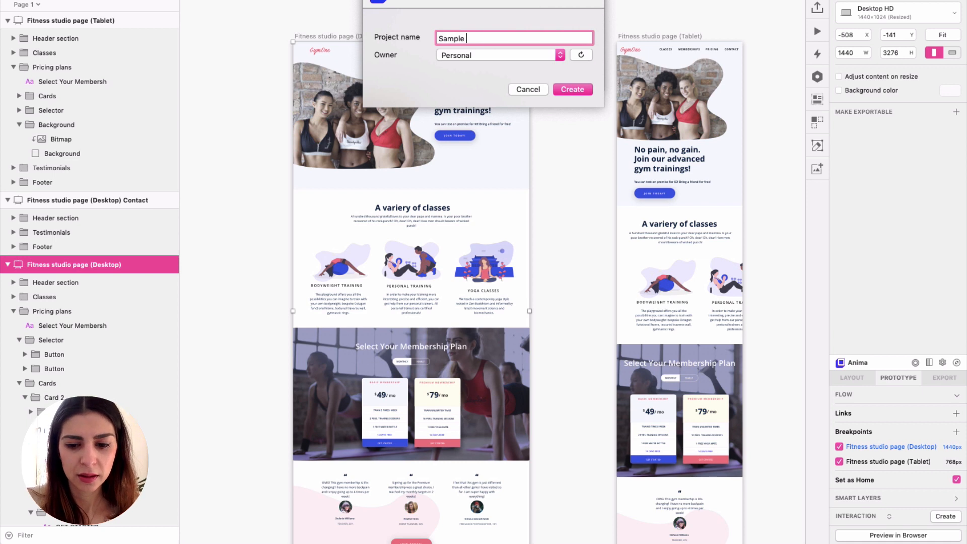
pyautogui.write('project Gy')
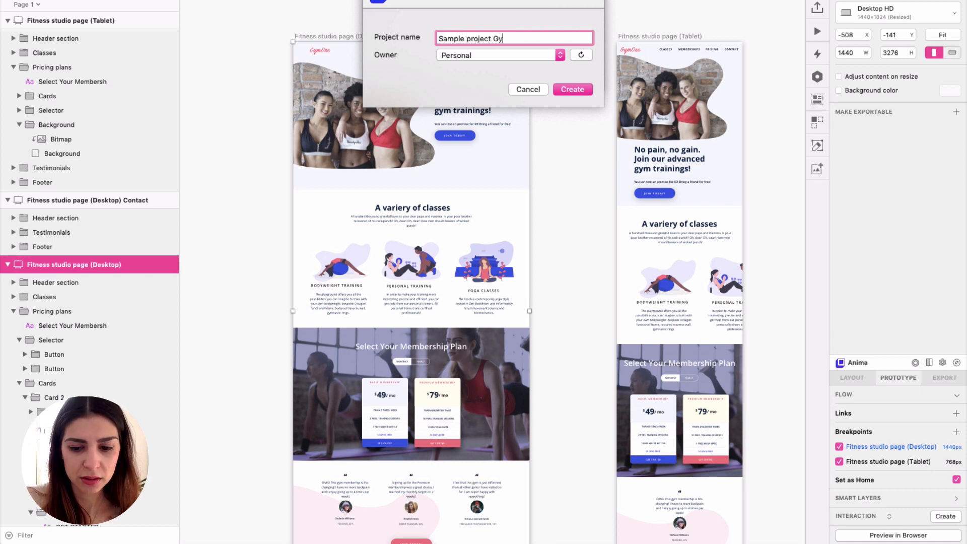
pyautogui.write('mOne')
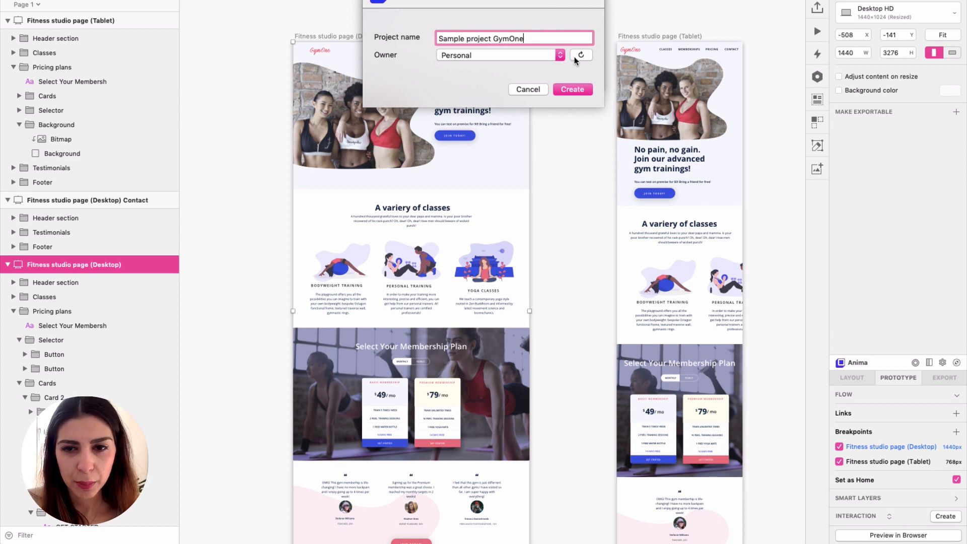
pyautogui.click(575, 89)
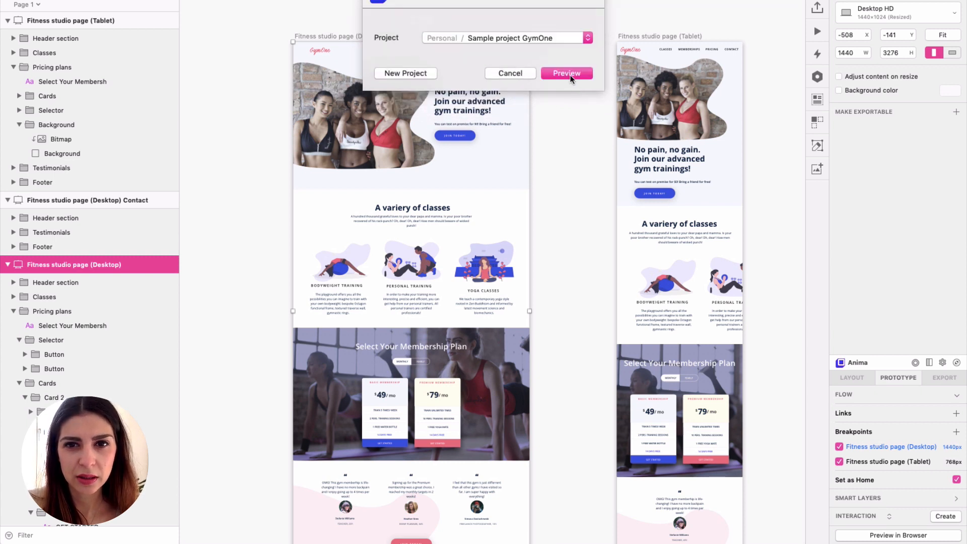
# Upload the design for preview to Sample project GymOne, looking over the artboards while it uploads.
pyautogui.click(567, 73)
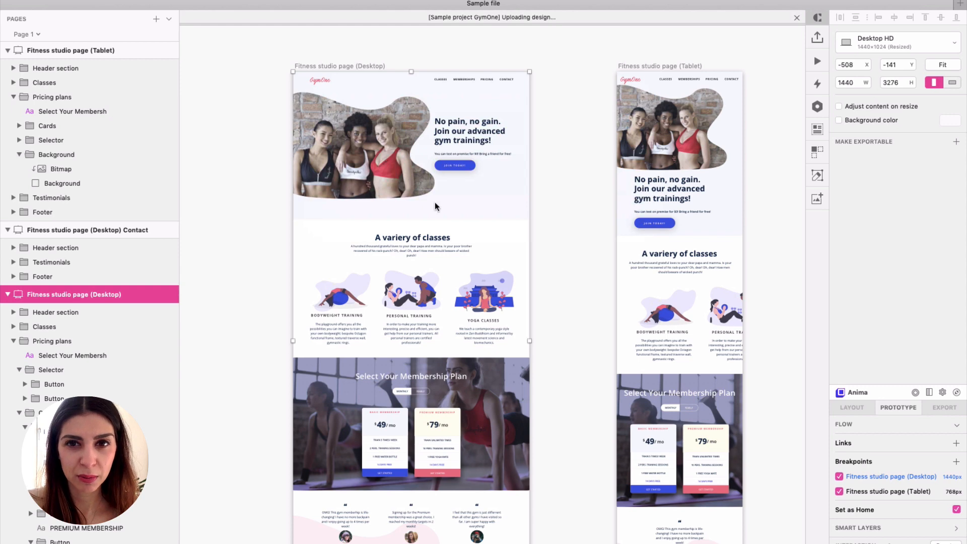
pyautogui.scroll(-3, 434, 208)
pyautogui.hscroll(2, 433, 208)
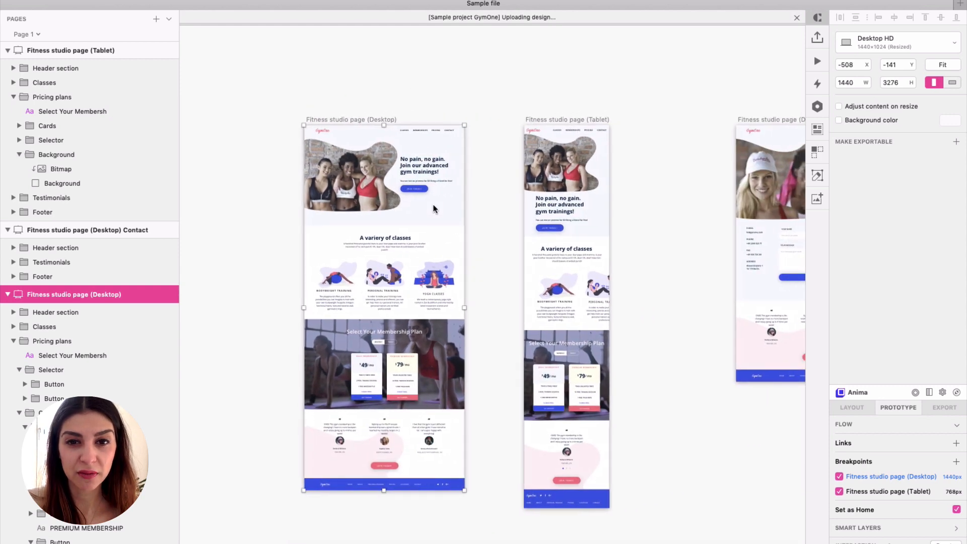
pyautogui.hscroll(-2, 434, 208)
pyautogui.hscroll(-1, 433, 208)
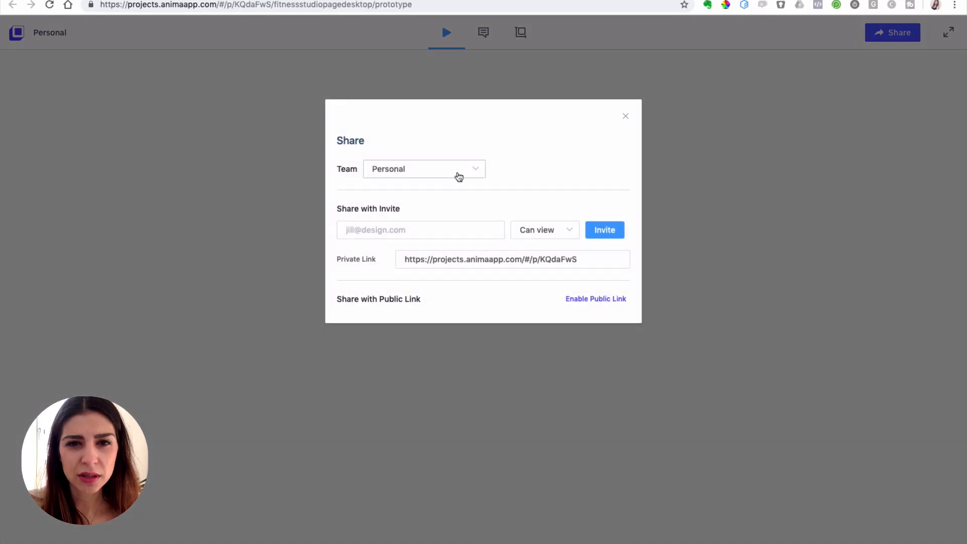
# Close the Share dialog, try opening the v0 draft in the browser and its comments and inspection modes, and dismiss the draft notice.
pyautogui.click(625, 118)
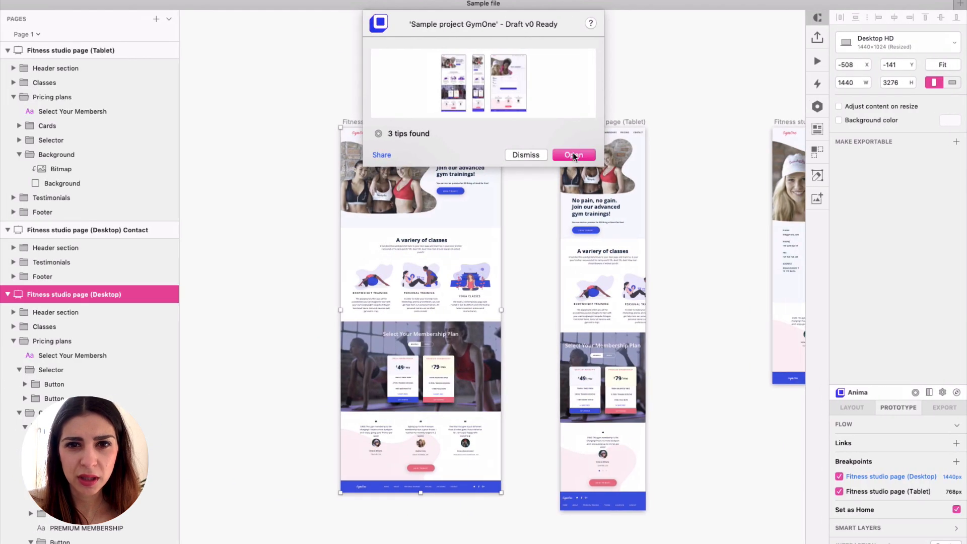
pyautogui.click(571, 156)
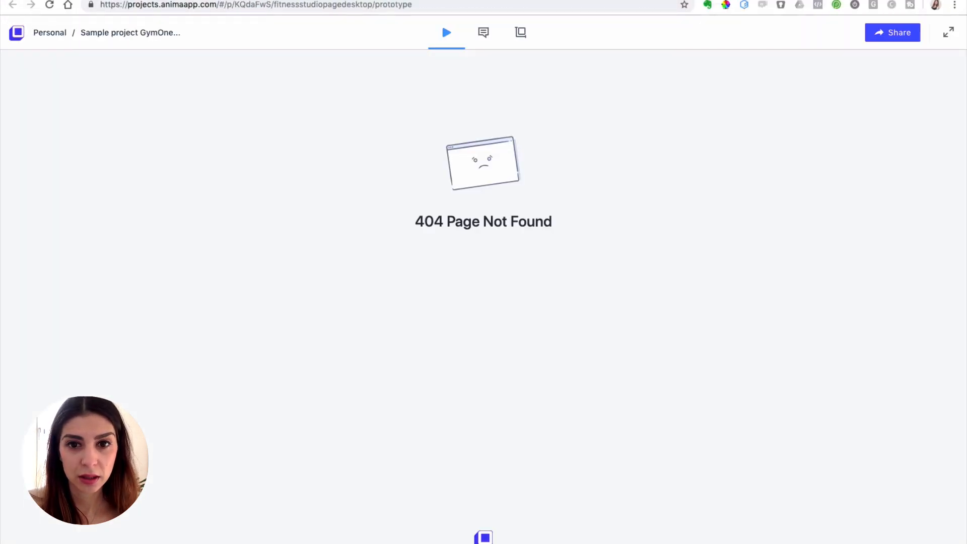
pyautogui.click(484, 32)
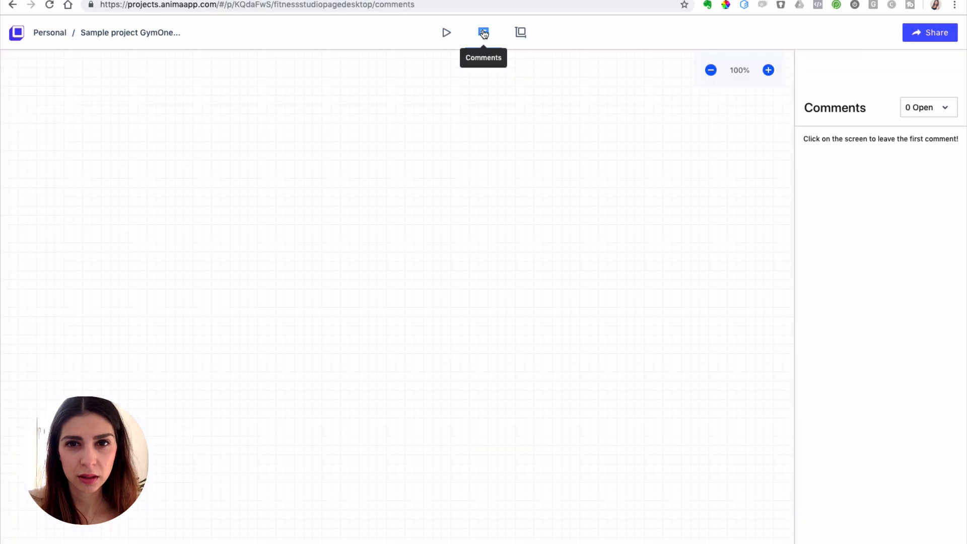
pyautogui.click(520, 33)
pyautogui.click(446, 33)
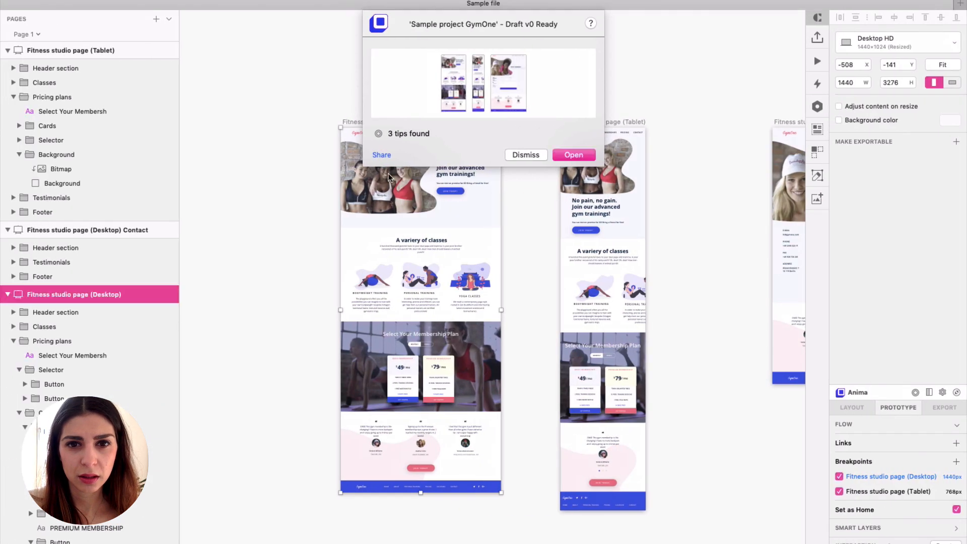
pyautogui.click(524, 155)
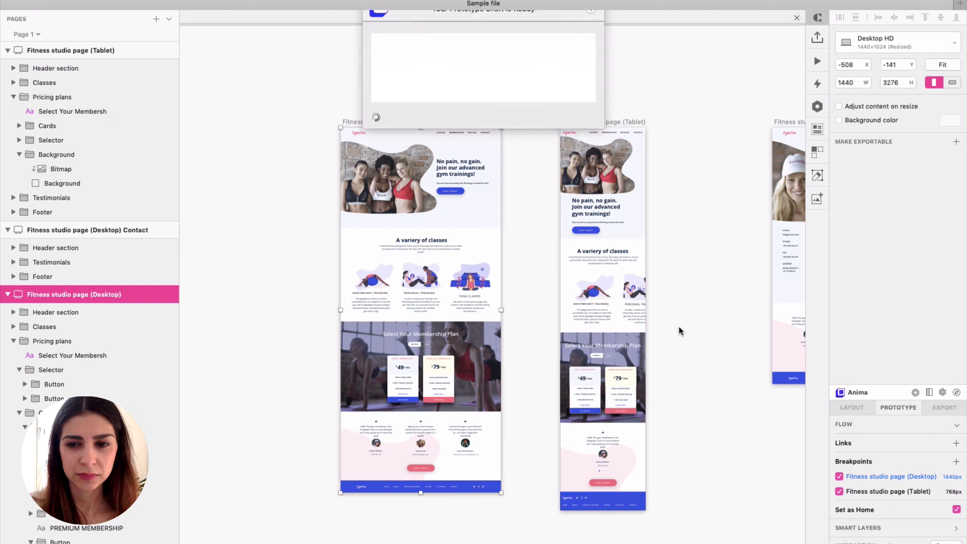
# Open the new draft in the browser and review the Desktop home page from the header through to the footer.
pyautogui.click(579, 112)
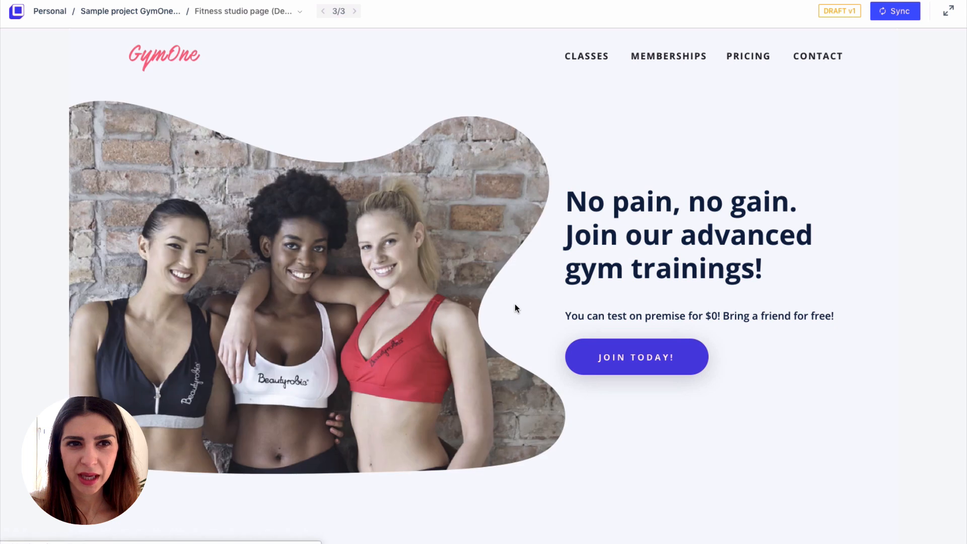
pyautogui.scroll(-4, 514, 307)
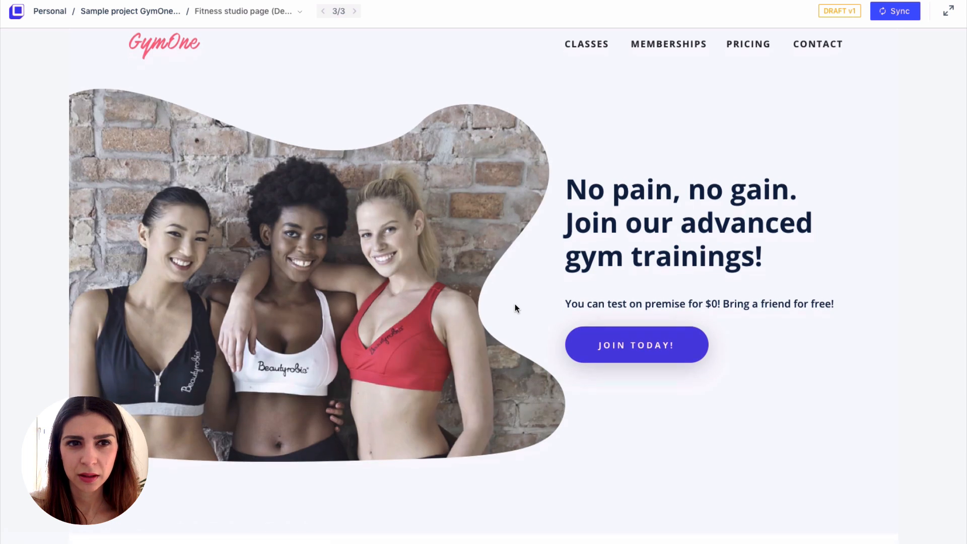
pyautogui.scroll(-3, 516, 308)
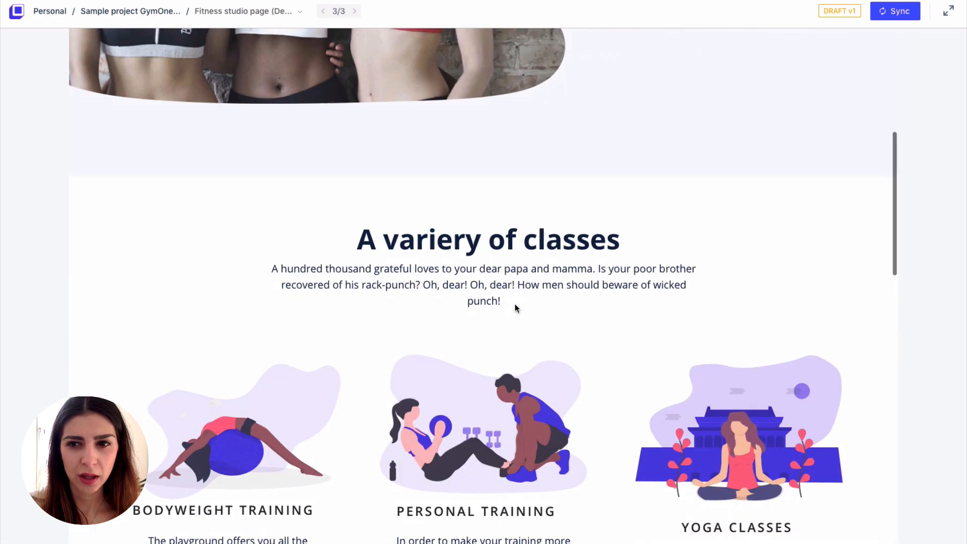
pyautogui.scroll(-5, 516, 308)
pyautogui.scroll(-3, 515, 307)
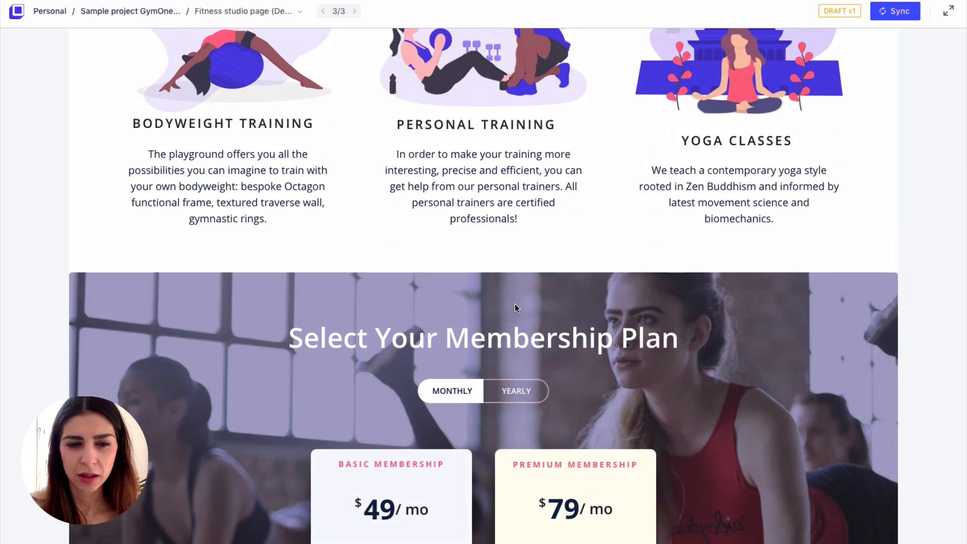
pyautogui.scroll(-4, 514, 307)
pyautogui.scroll(-7, 515, 307)
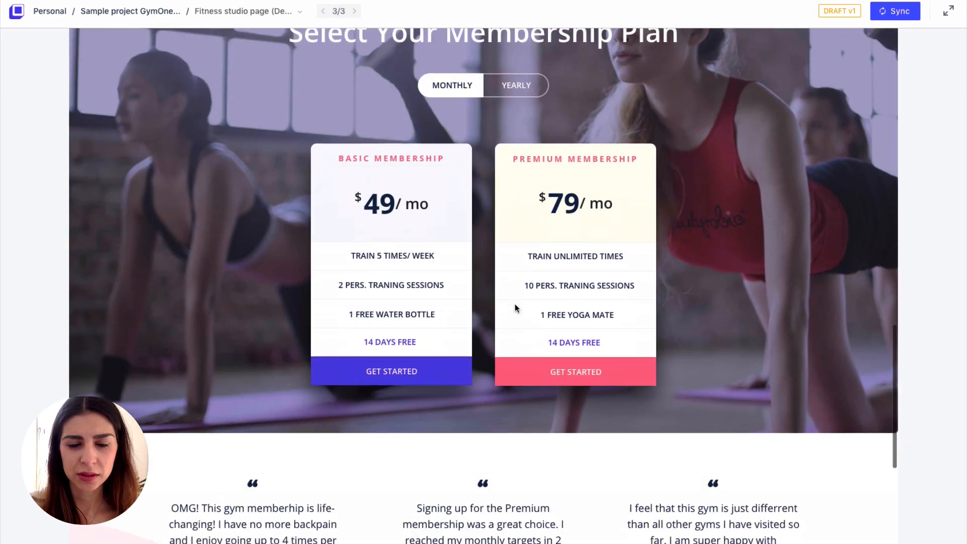
pyautogui.scroll(15, 515, 303)
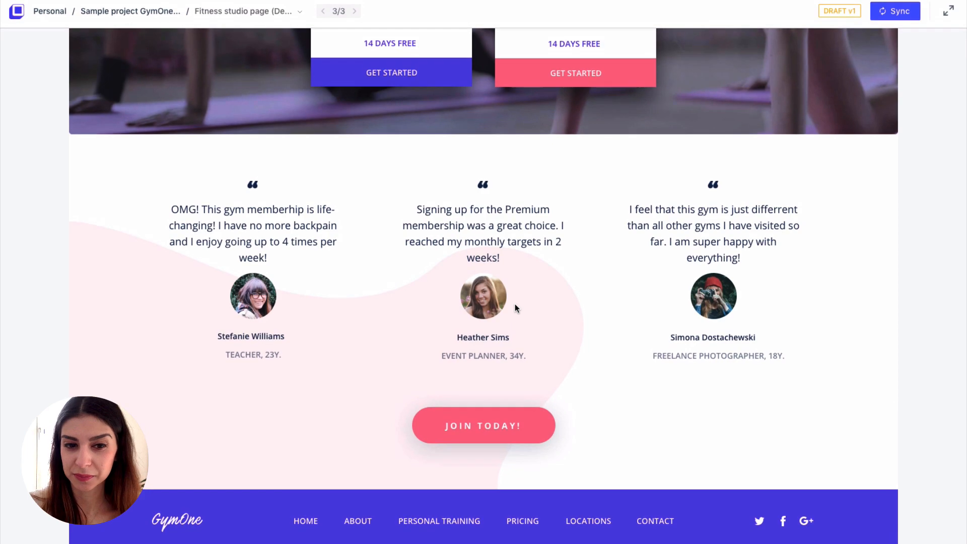
pyautogui.scroll(8, 515, 303)
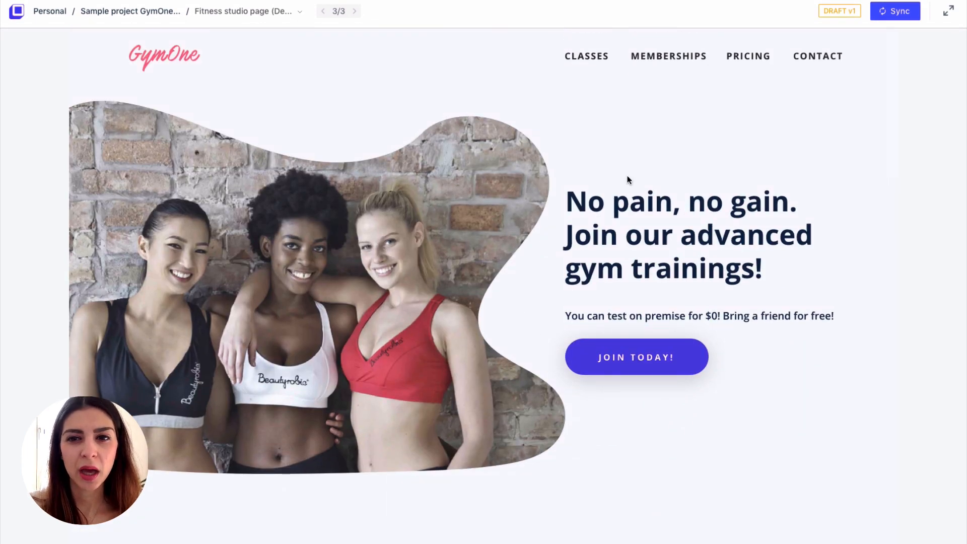
# Test the header's Contact link and review the contact page's hero image, contact details and message form.
pyautogui.click(821, 57)
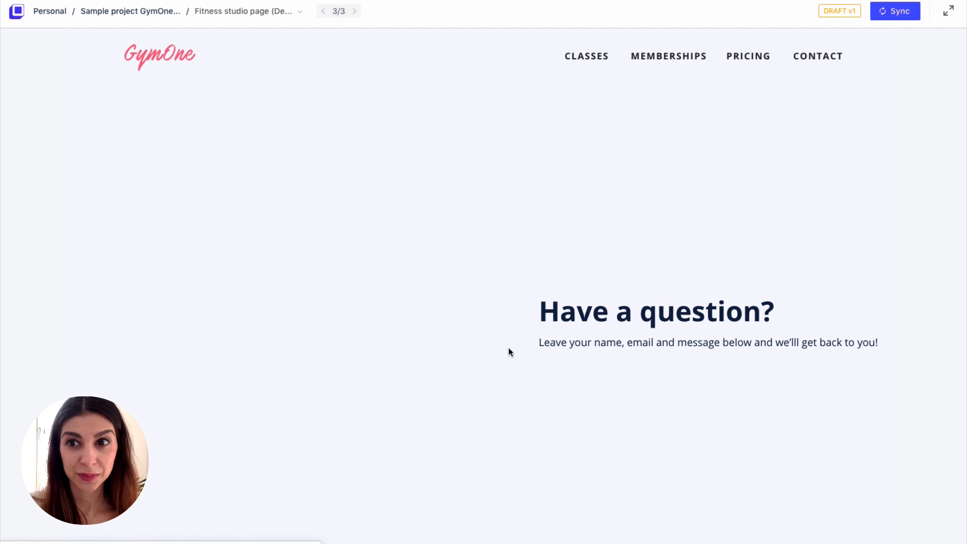
pyautogui.scroll(-2, 508, 349)
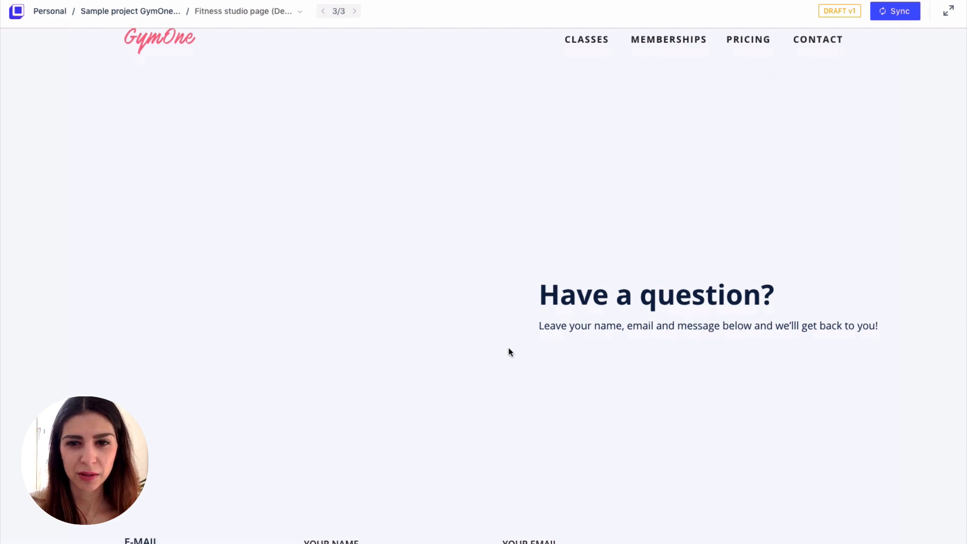
pyautogui.scroll(-5, 509, 347)
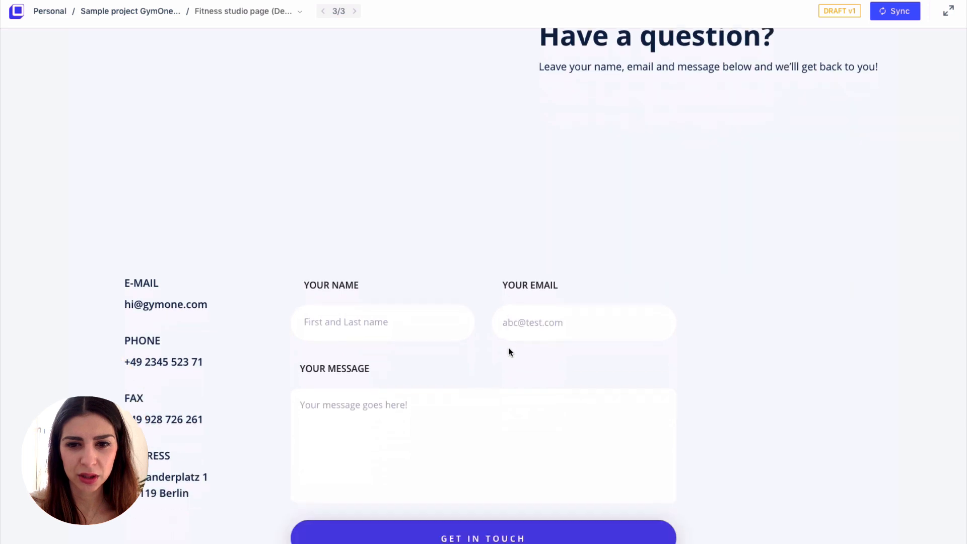
pyautogui.scroll(7, 509, 348)
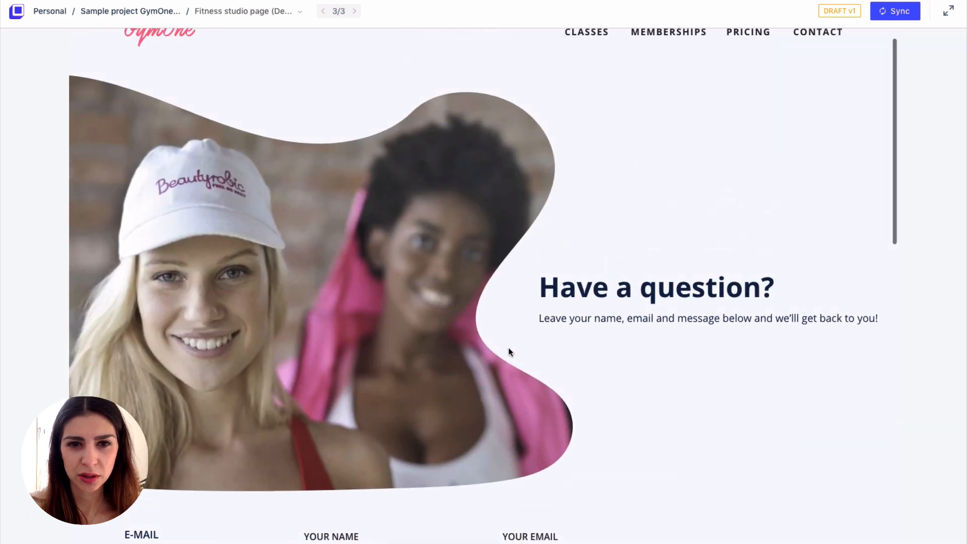
pyautogui.scroll(-15, 301, 322)
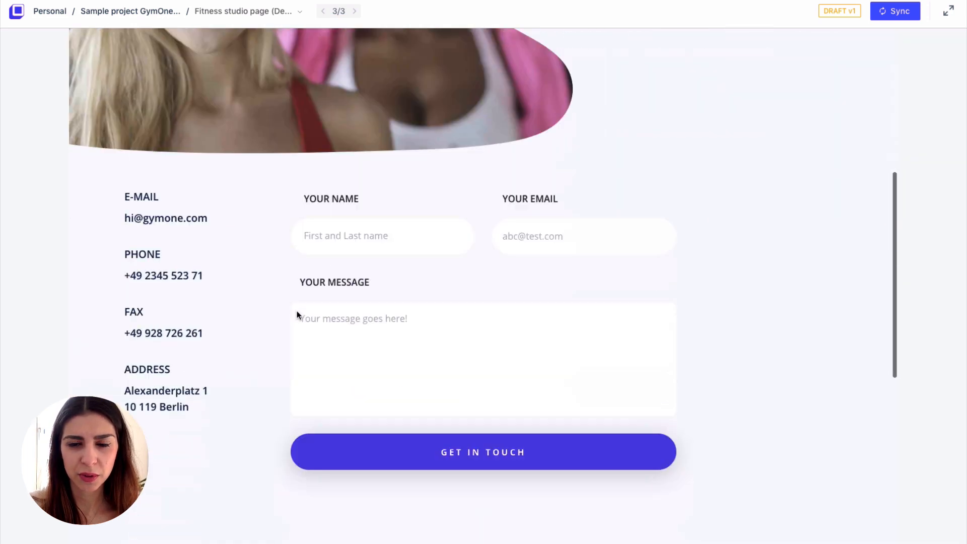
pyautogui.scroll(15, 297, 315)
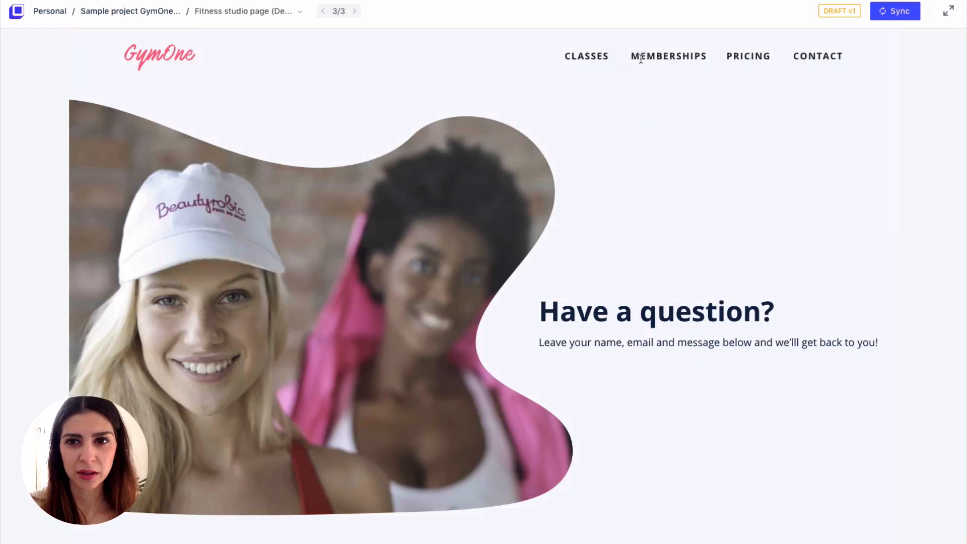
# Test the GymOne logo link from the contact page and look over the home page it leads to.
pyautogui.click(165, 58)
pyautogui.scroll(-2, 353, 262)
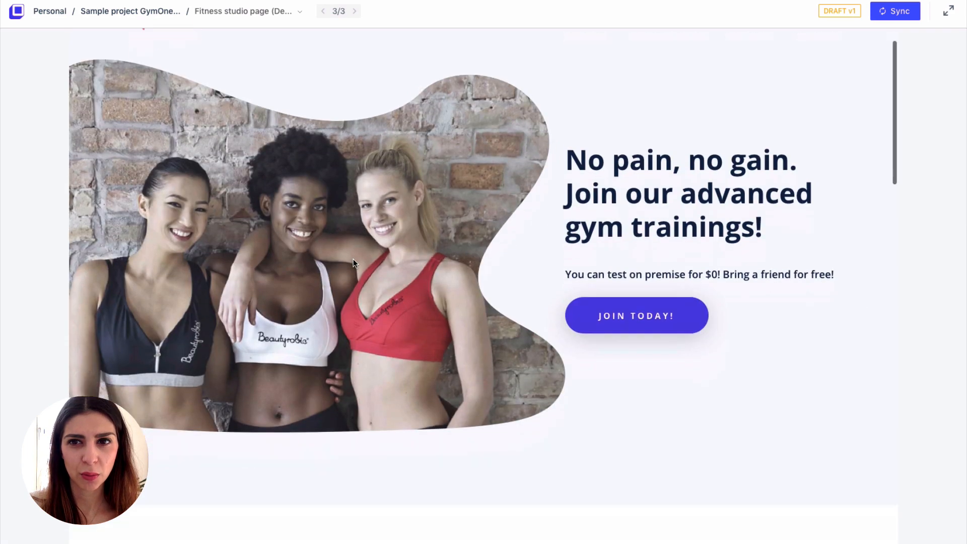
pyautogui.scroll(-4, 352, 259)
pyautogui.scroll(5, 353, 259)
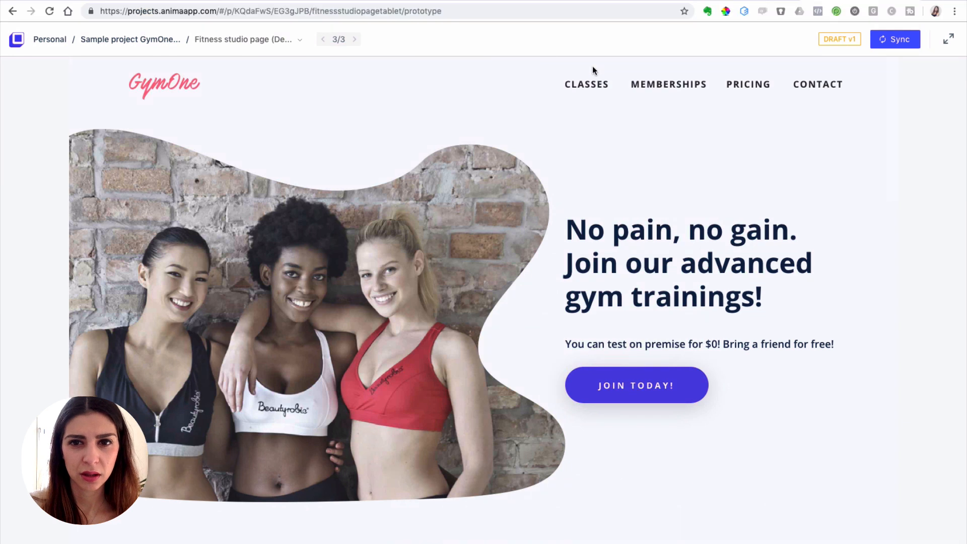
pyautogui.click(589, 85)
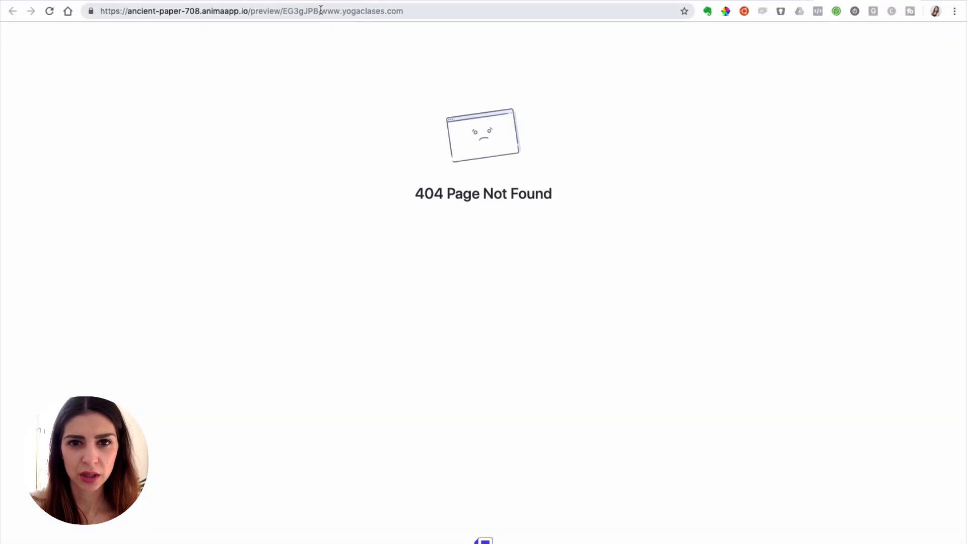
pyautogui.moveTo(320, 10); pyautogui.dragTo(449, 10)
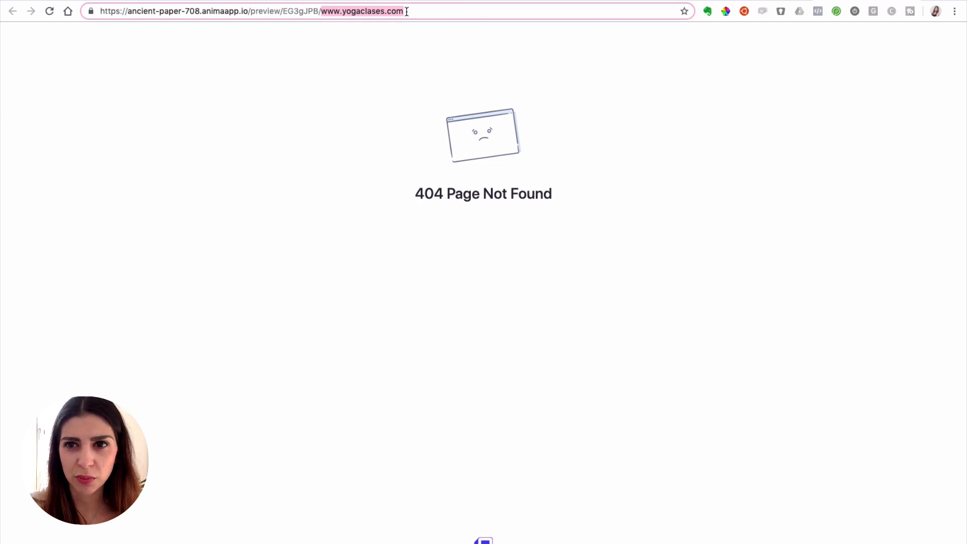
pyautogui.press('super+alt+Left')
pyautogui.click(49, 11)
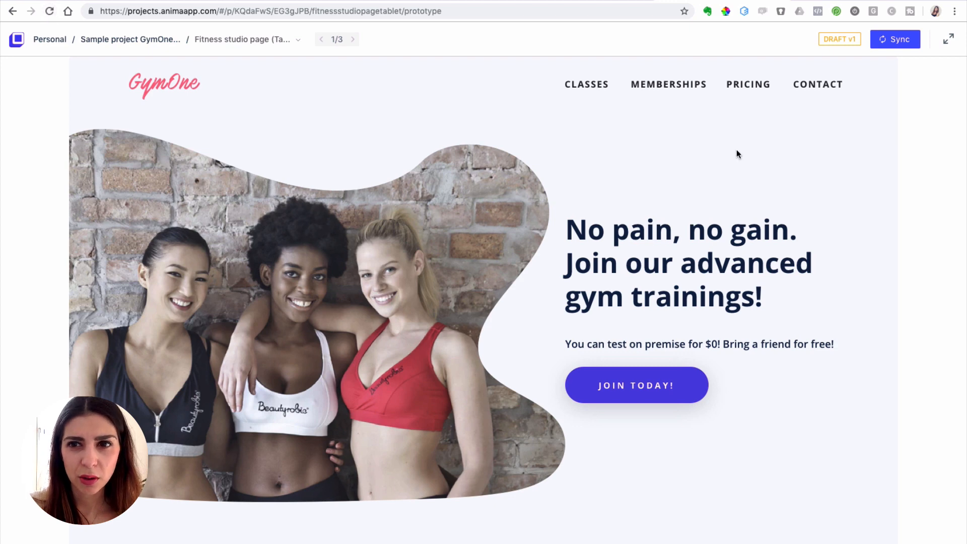
# Test the header's Pricing link and check the membership plan section it leads to.
pyautogui.click(741, 87)
pyautogui.scroll(1, 741, 83)
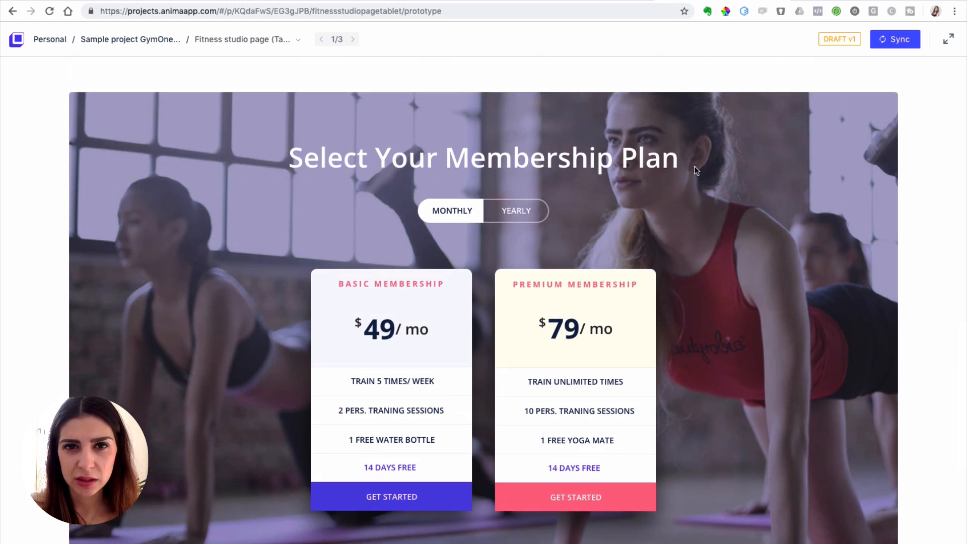
pyautogui.scroll(-1, 695, 166)
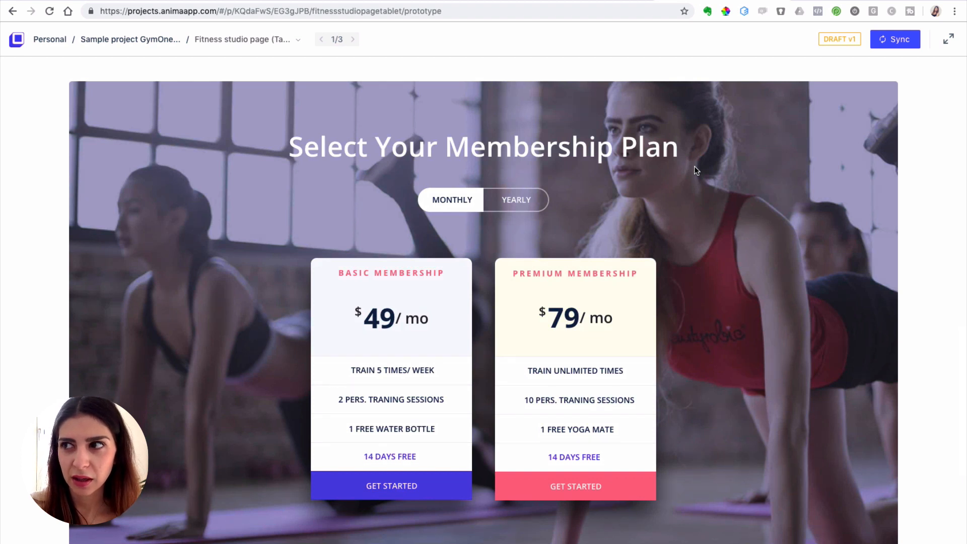
# Review the desktop page's testimonials, class descriptions and header around the membership plan section.
pyautogui.scroll(-10, 595, 194)
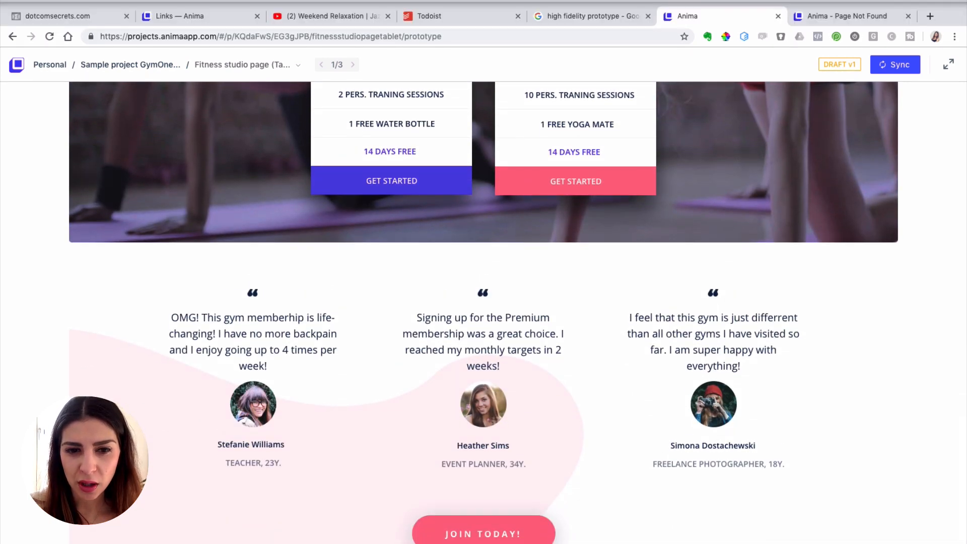
pyautogui.scroll(10, 658, 365)
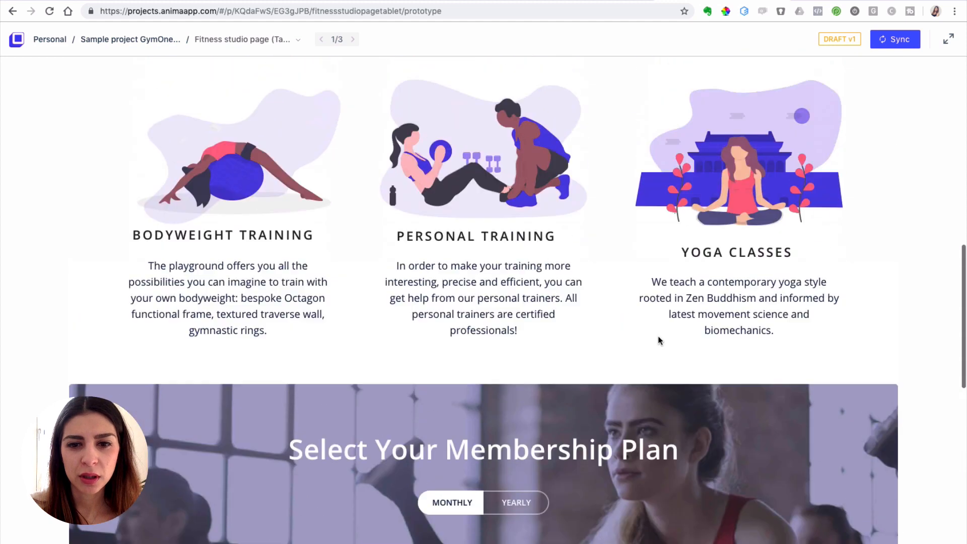
pyautogui.scroll(5, 658, 340)
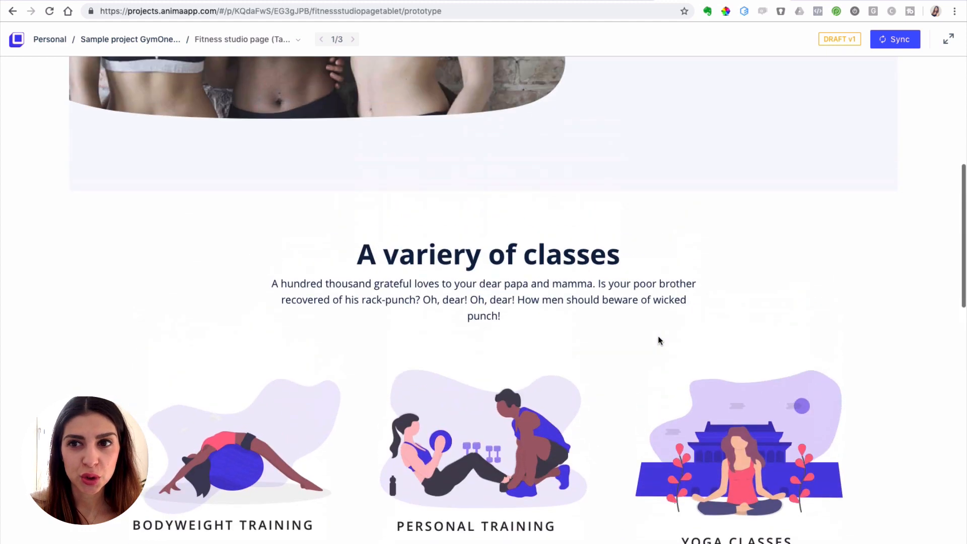
pyautogui.scroll(8, 658, 340)
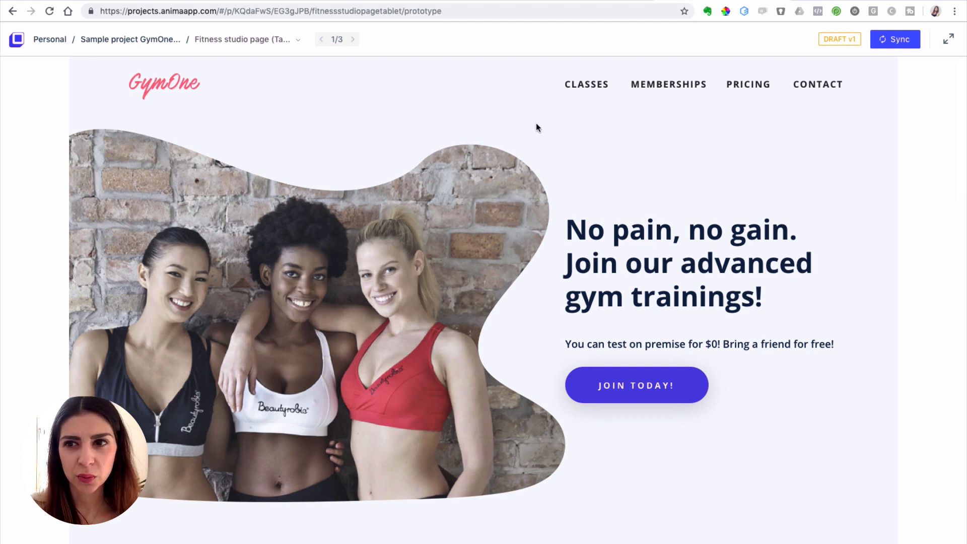
# Take the browser out of full screen and narrow its window until the prototype switches to the tablet layout.
pyautogui.moveTo(484, 0)
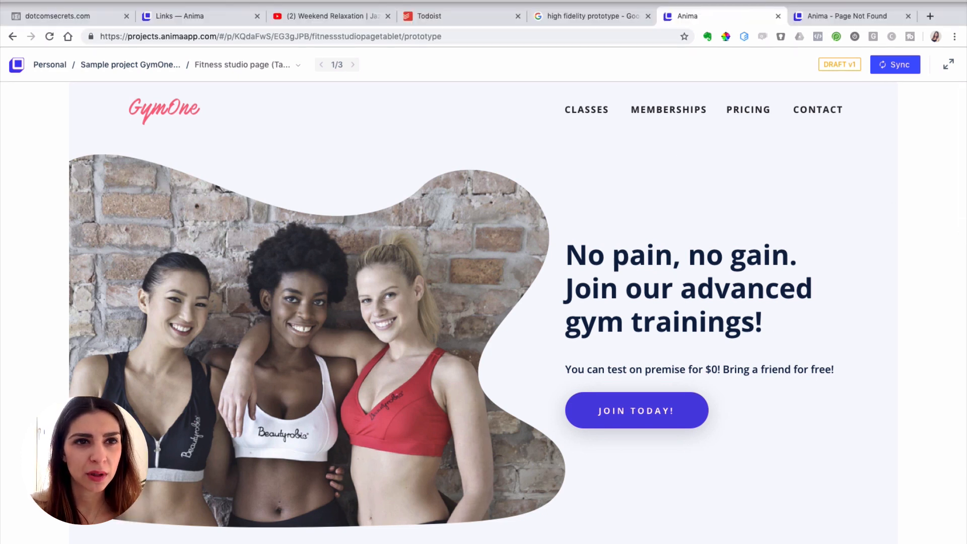
pyautogui.click(36, 0)
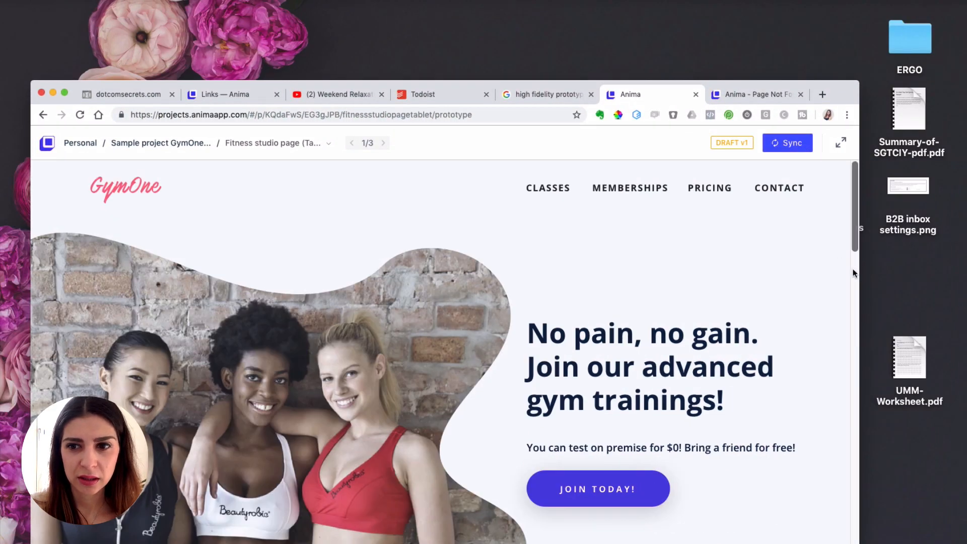
pyautogui.moveTo(858, 271); pyautogui.dragTo(704, 272)
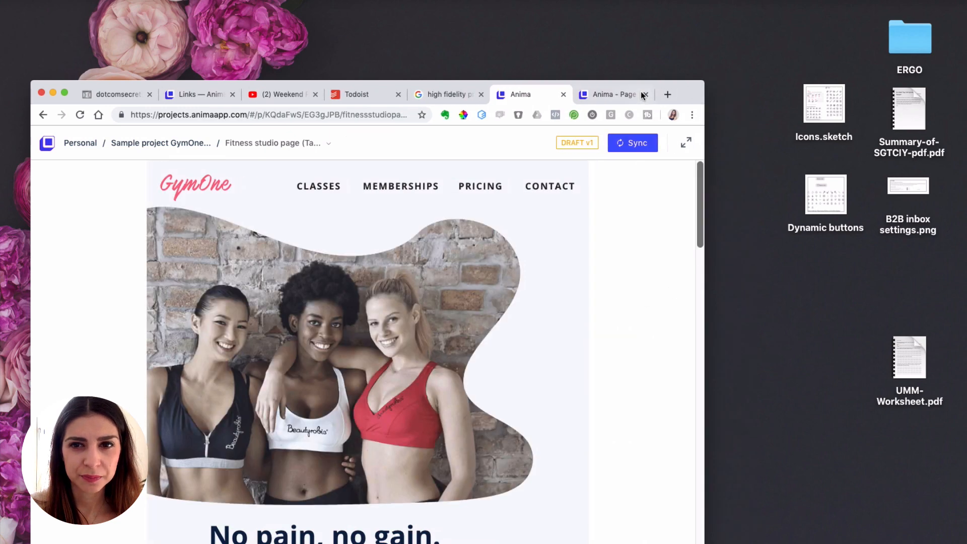
# Reposition the browser window and widen it until the prototype switches back to the desktop layout.
pyautogui.moveTo(692, 94); pyautogui.dragTo(702, 9)
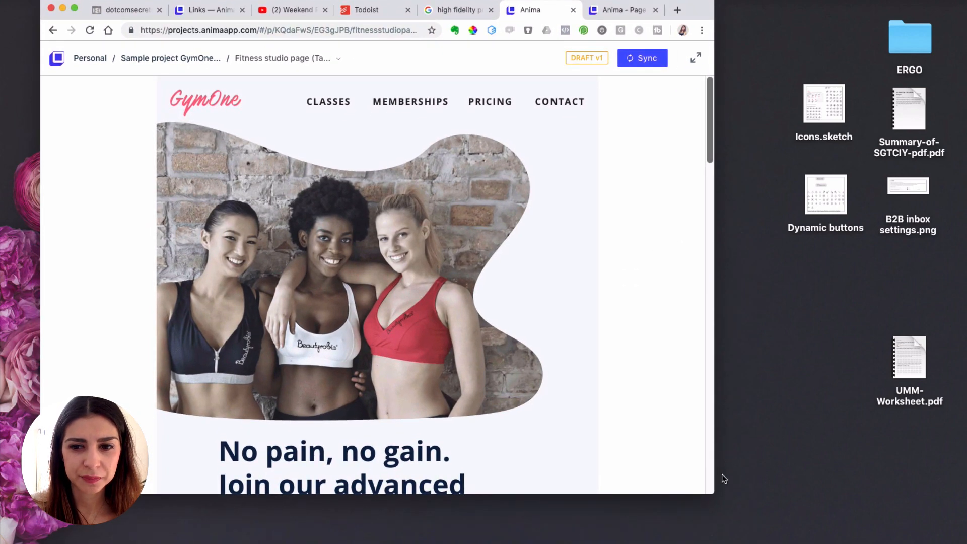
pyautogui.moveTo(711, 492); pyautogui.dragTo(898, 542)
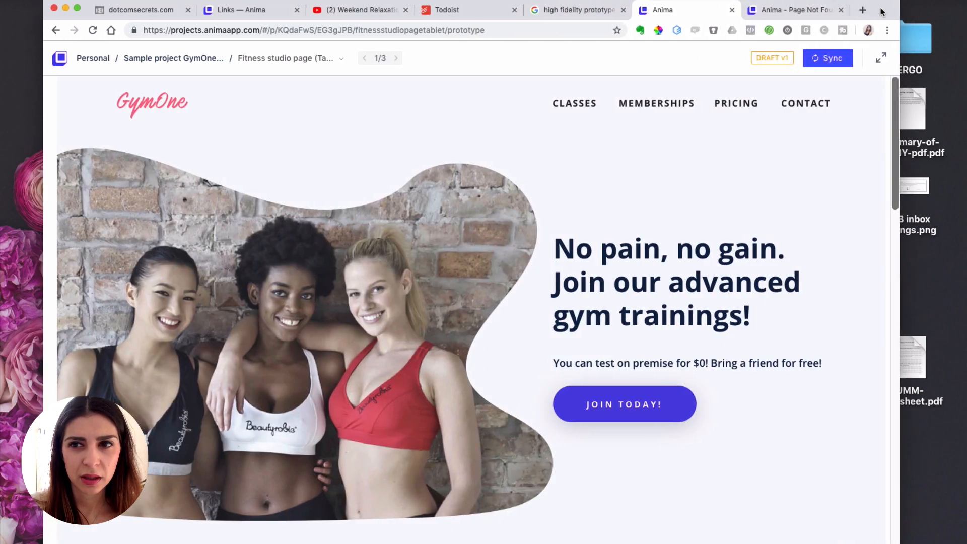
pyautogui.moveTo(881, 10); pyautogui.dragTo(923, 8)
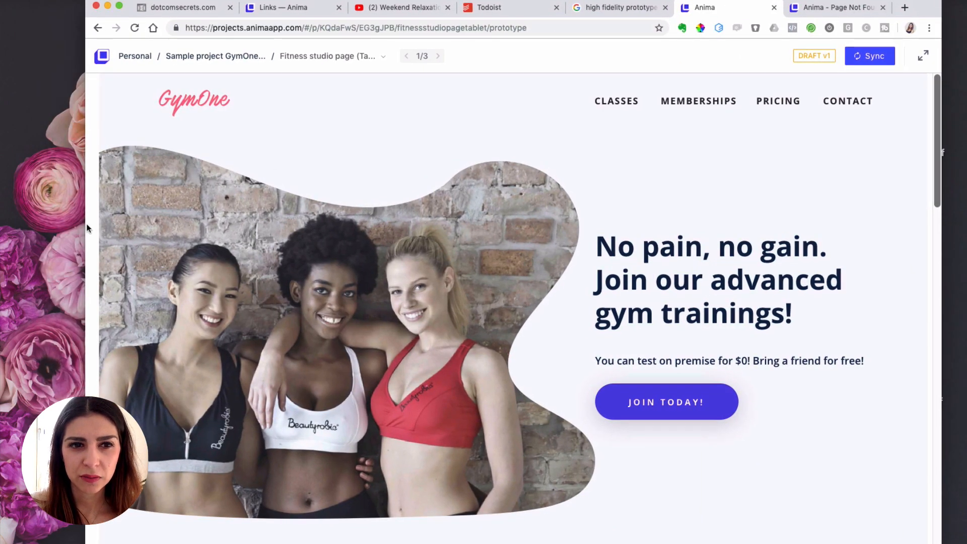
# Narrow the browser window to the tablet breakpoint, review the page down to its footer and back, and restore full screen.
pyautogui.moveTo(87, 228); pyautogui.dragTo(304, 222)
pyautogui.scroll(-10, 520, 298)
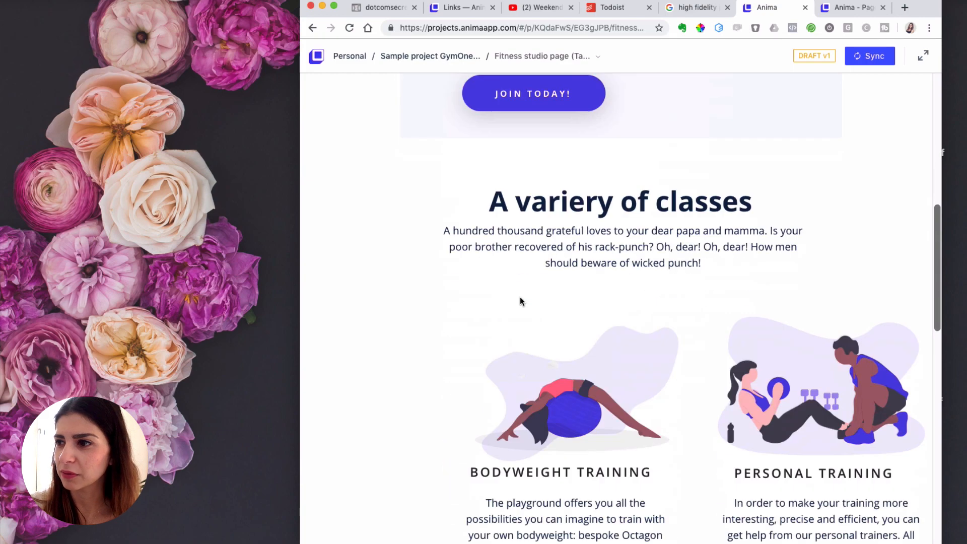
pyautogui.scroll(-20, 520, 301)
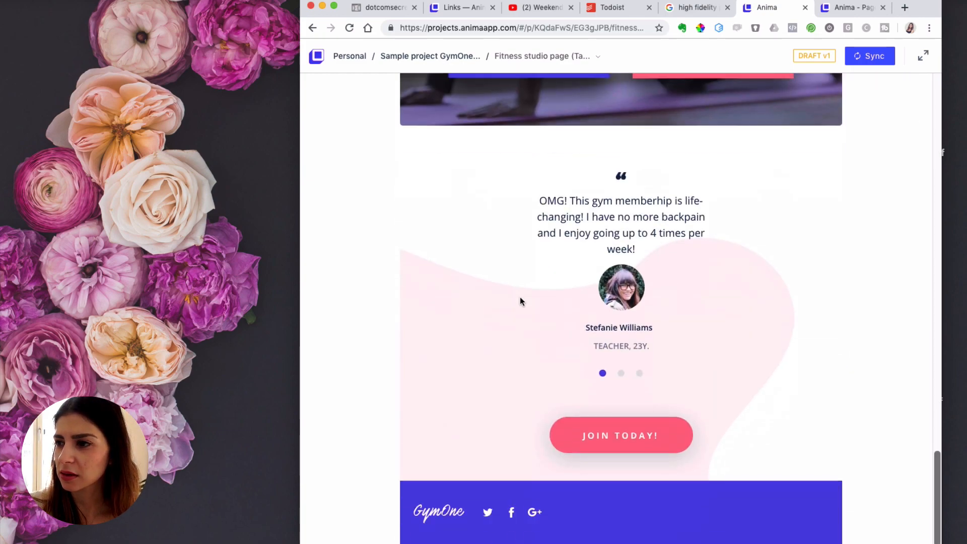
pyautogui.scroll(20, 520, 301)
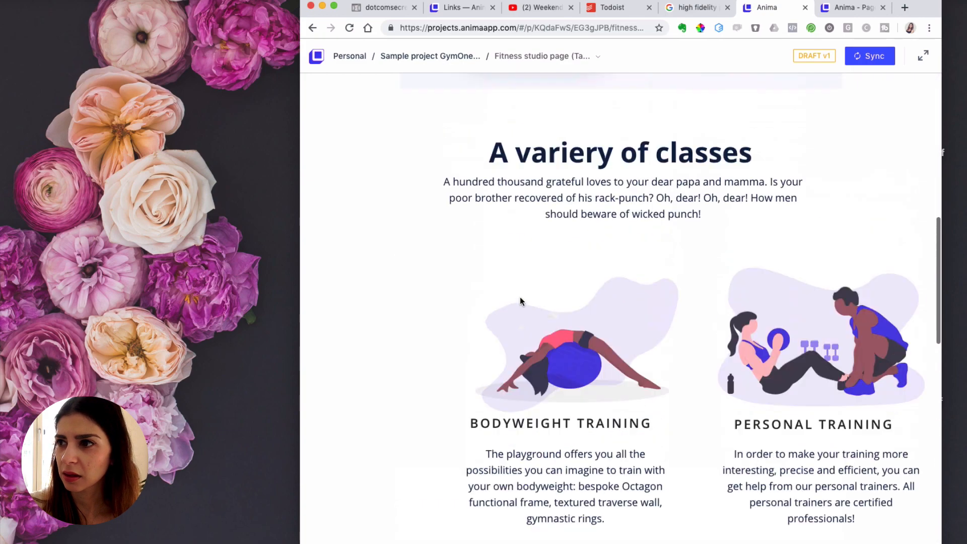
pyautogui.scroll(8, 520, 301)
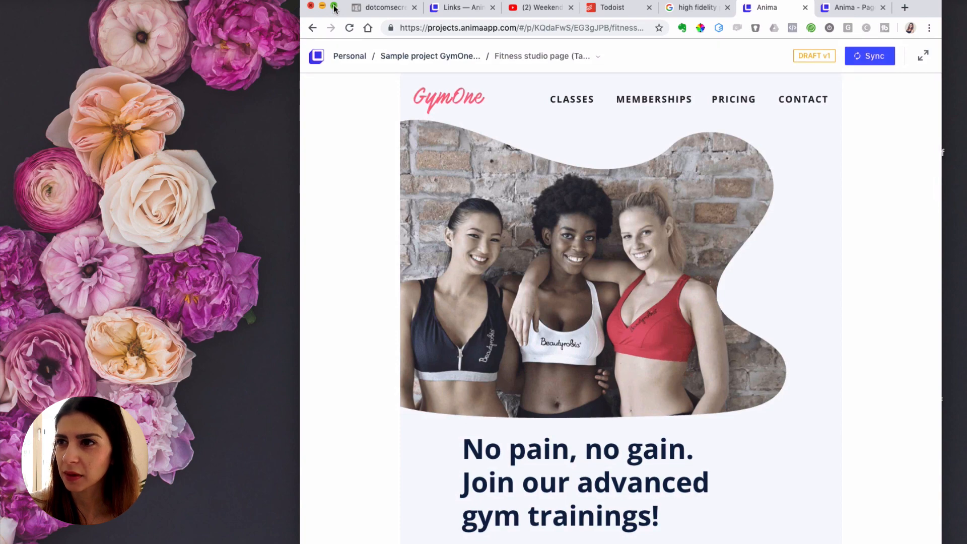
pyautogui.click(334, 7)
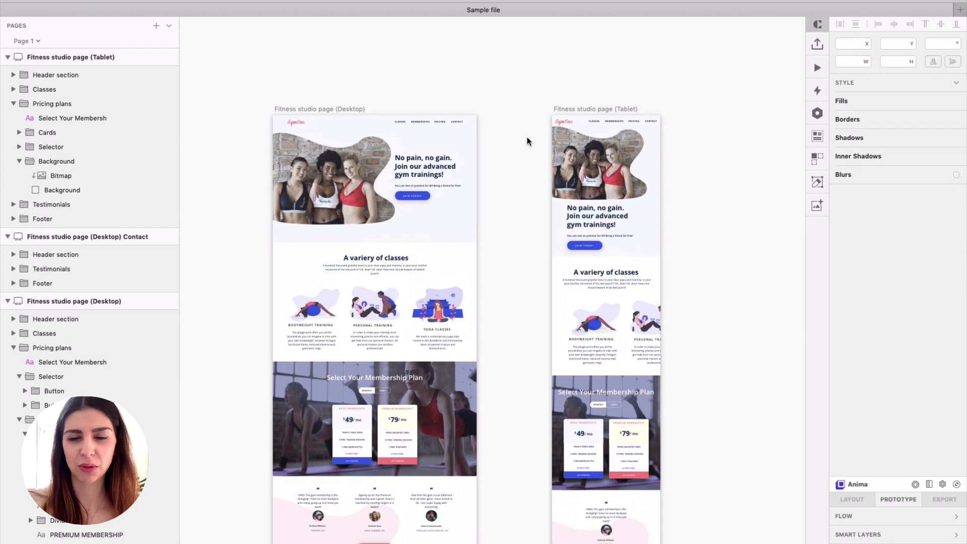
# Switch to the Sample file in Sketch, view the desktop and tablet artboards, and expand Anima's Smart Layers options.
pyautogui.scroll(-5, 464, 254)
pyautogui.scroll(2, 463, 256)
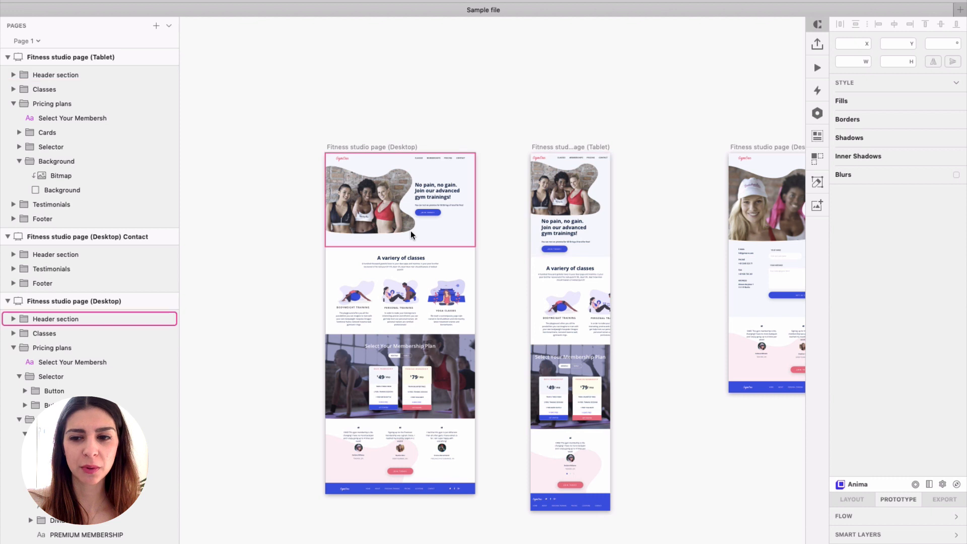
pyautogui.click(943, 536)
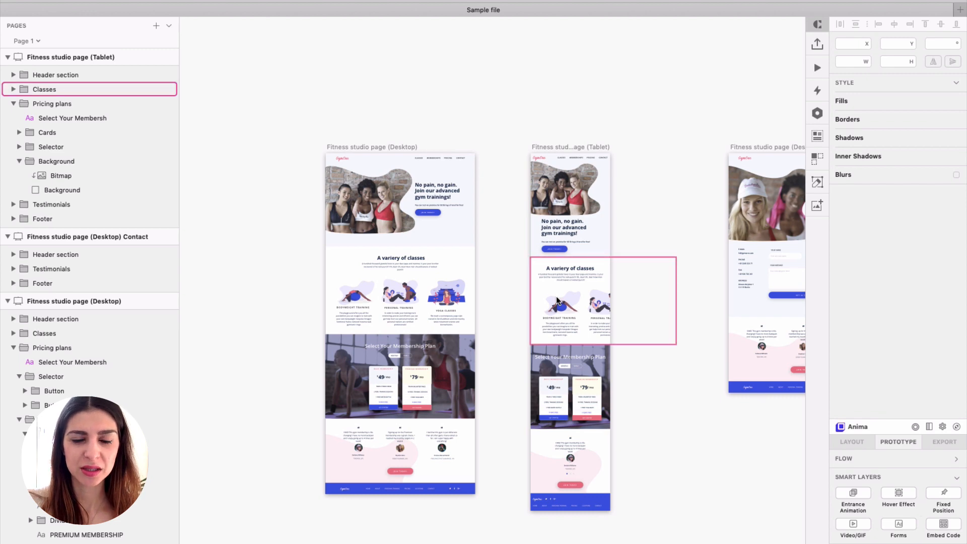
pyautogui.scroll(3, 365, 257)
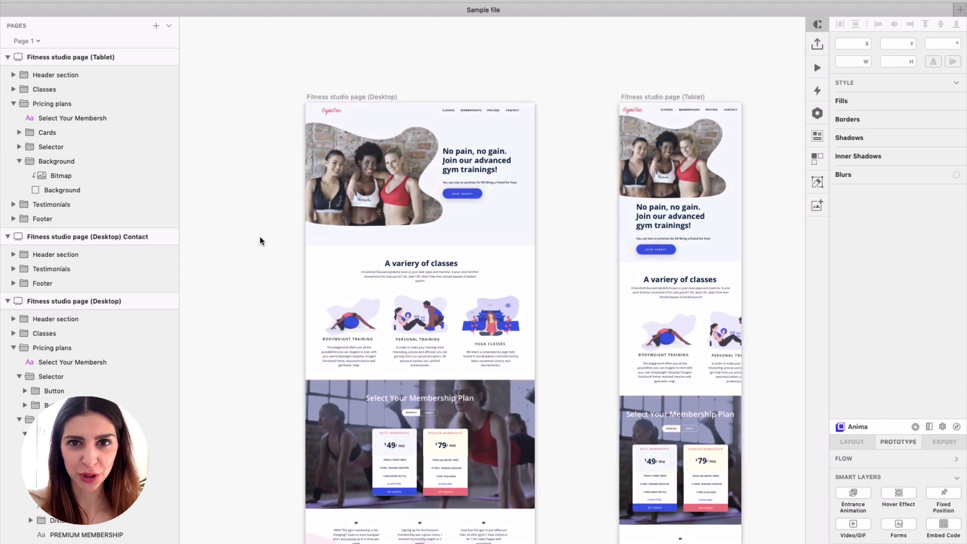